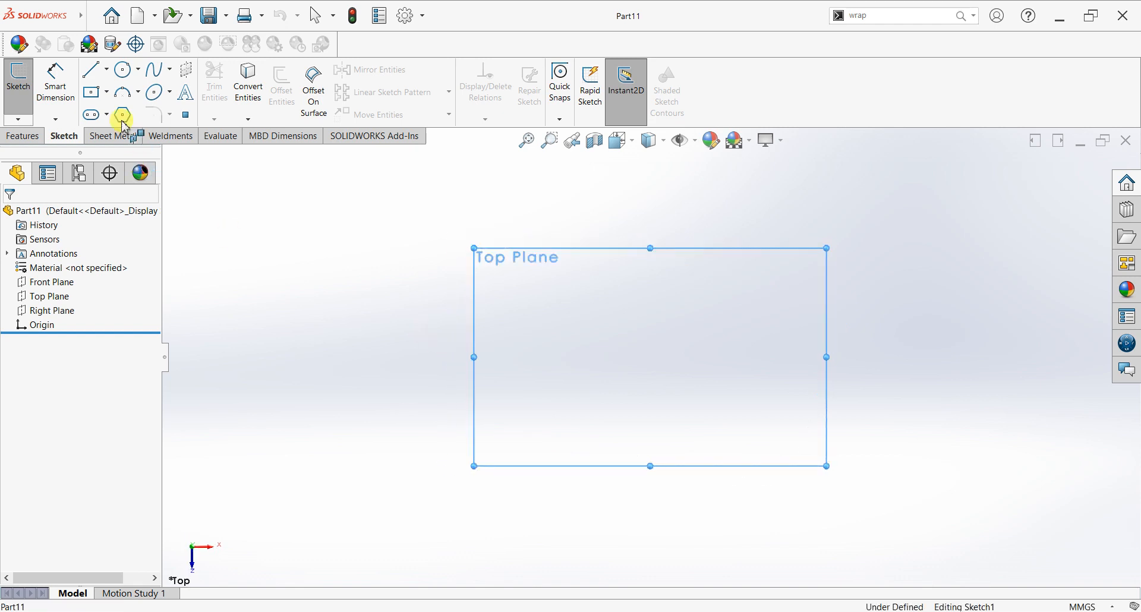
Step: Sketch a center rectangle from the origin on the Top Plane and dimension it 80 mm wide by 80 mm high
click(652, 357)
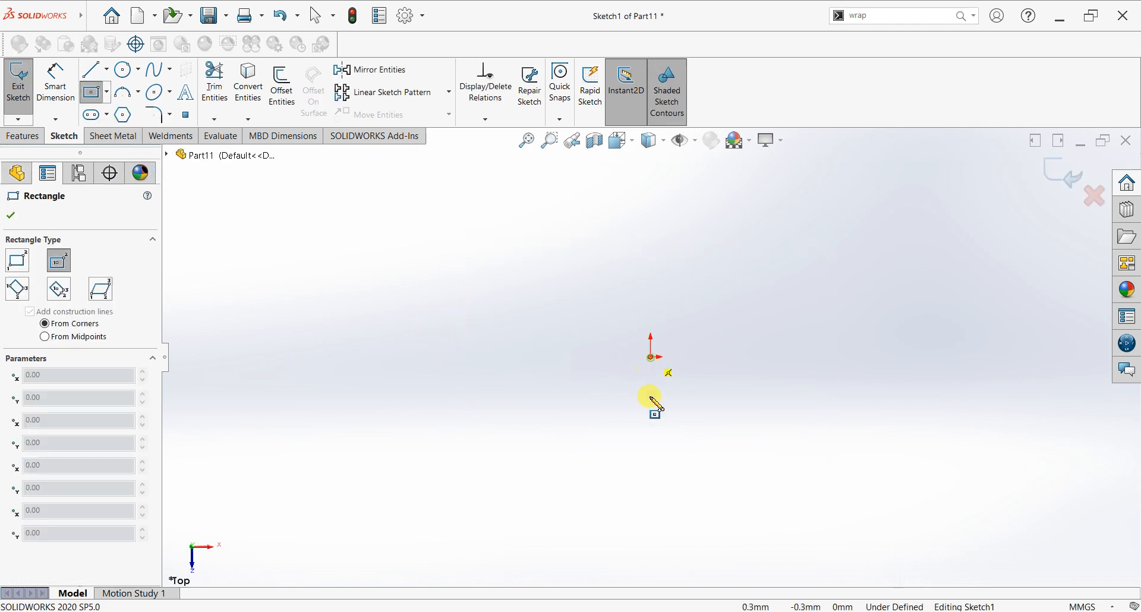
click(689, 401)
click(55, 82)
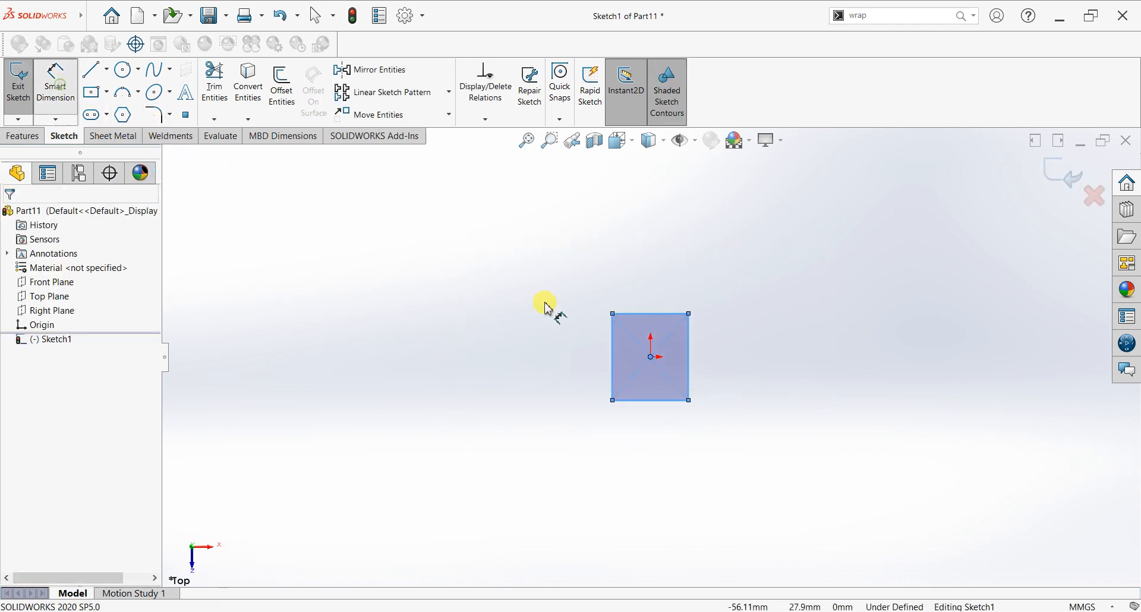
click(657, 294)
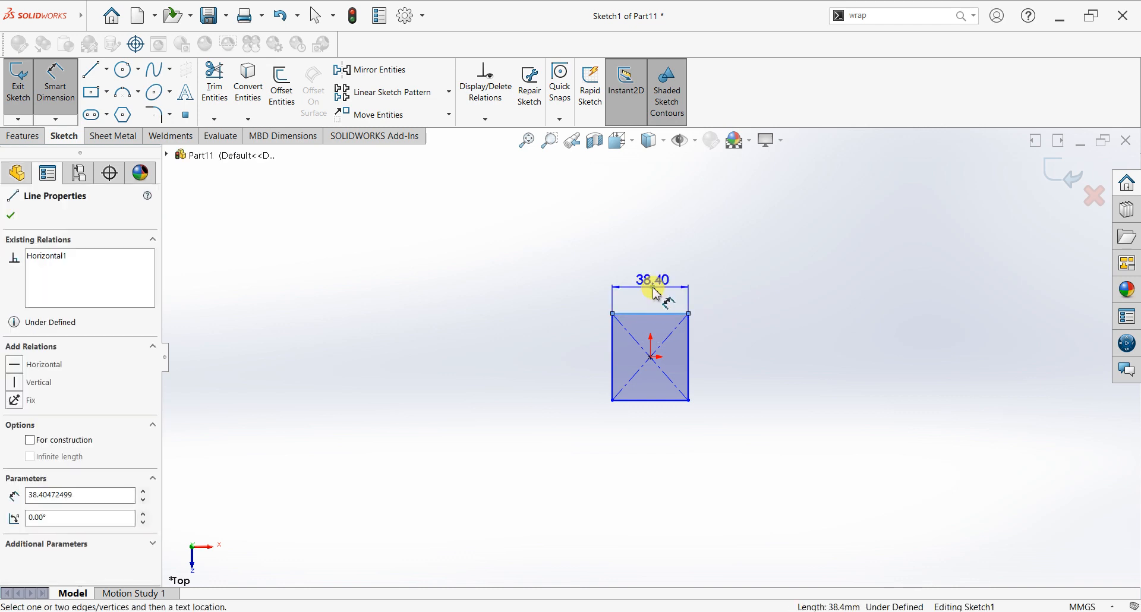
click(656, 289)
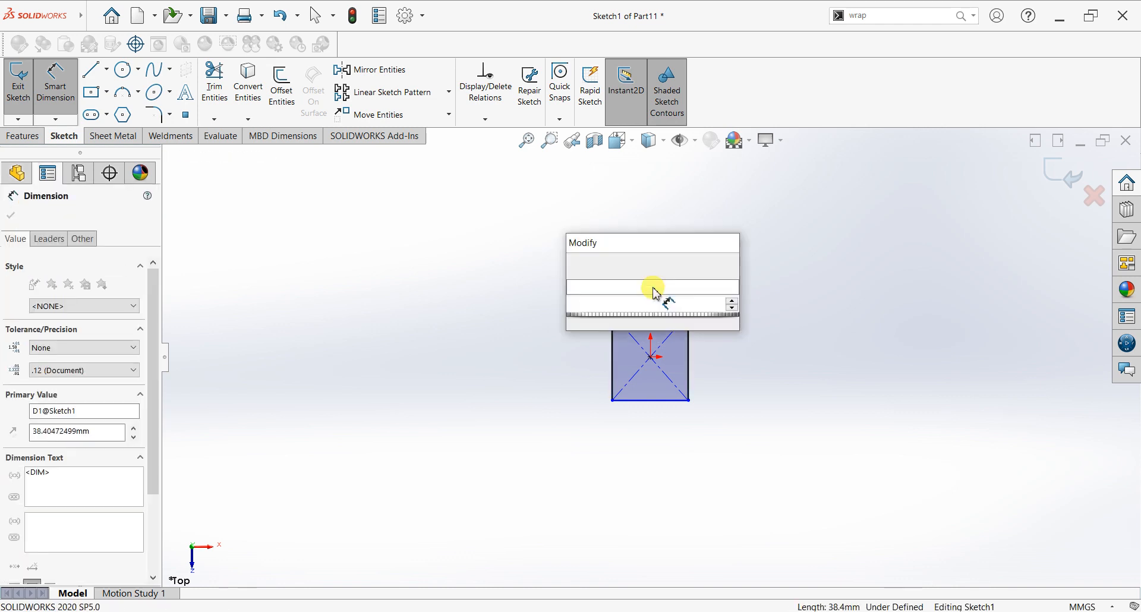
text(80)
key(Return)
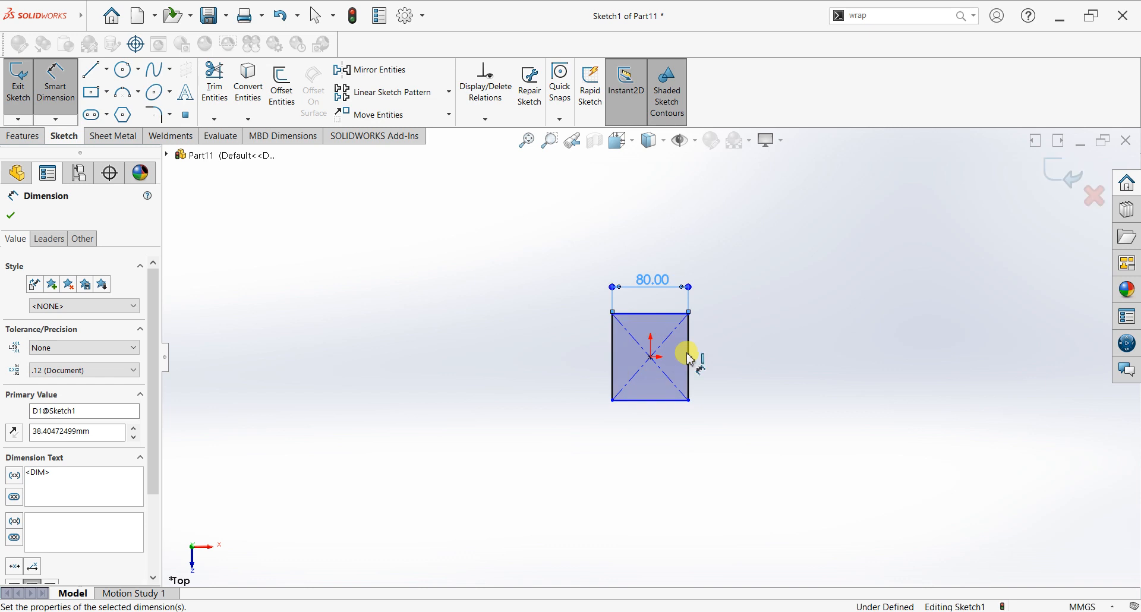
click(735, 372)
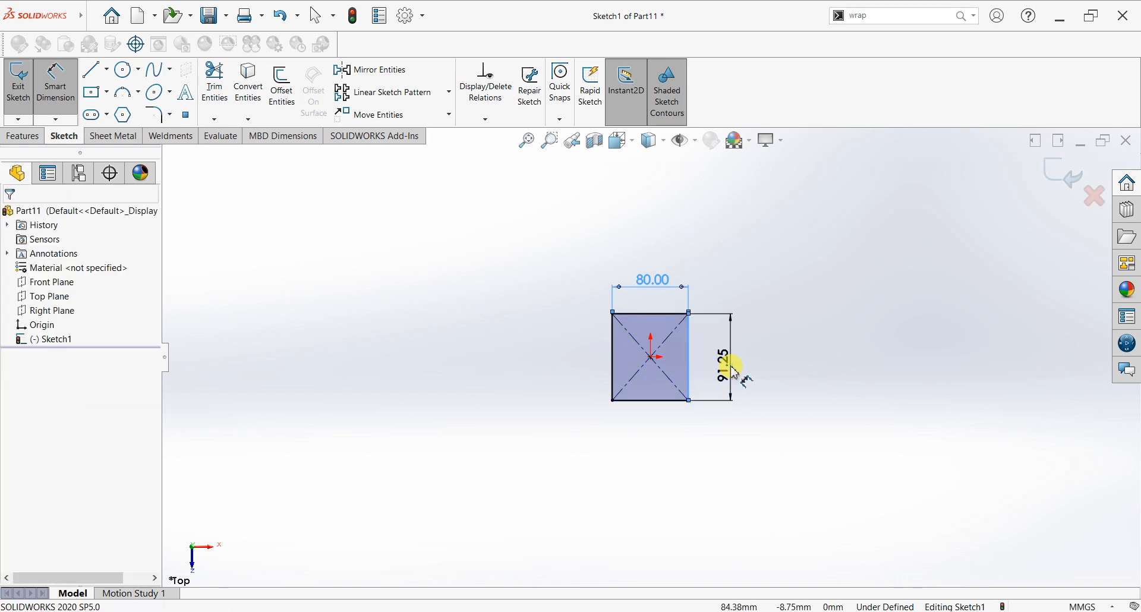
click(734, 372)
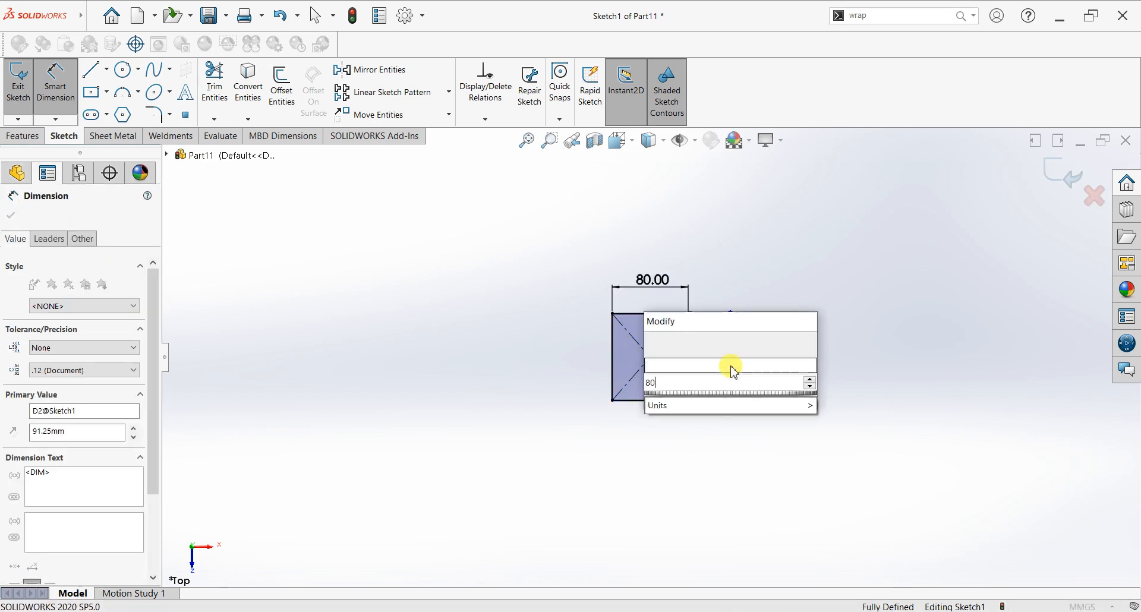
key(Return)
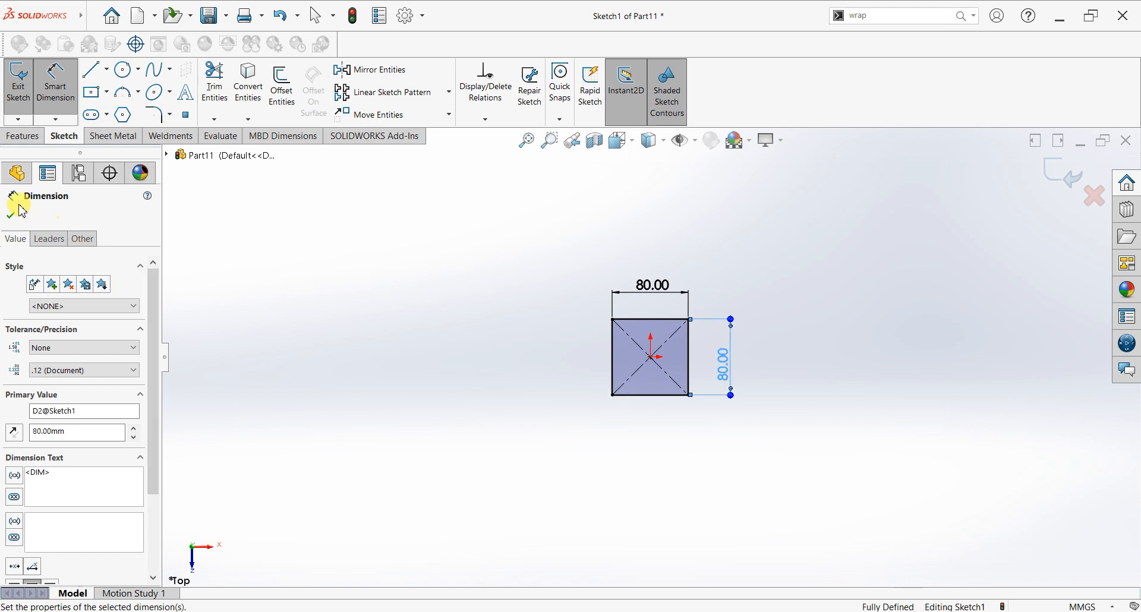
click(14, 214)
Step: Extrude the square profile 200 mm upward into a solid block
click(22, 135)
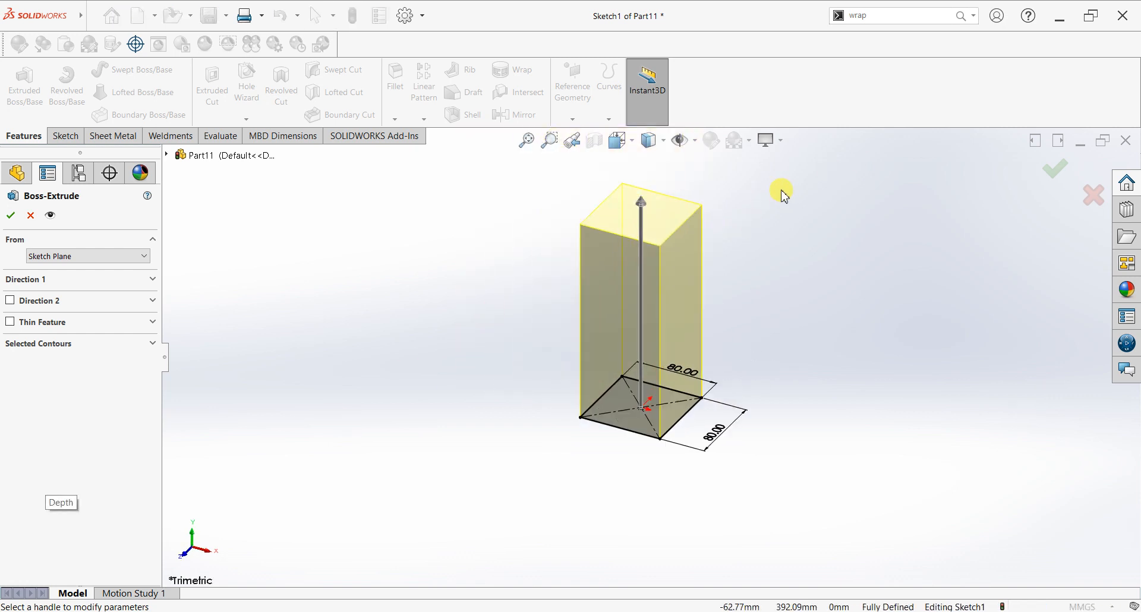
click(11, 216)
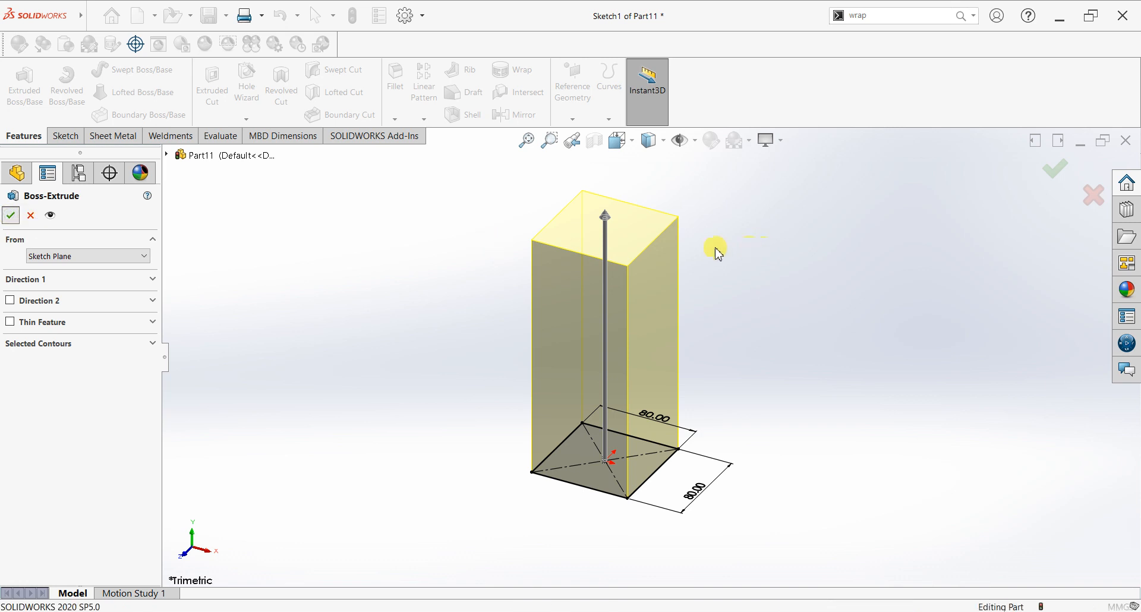
Step: Sketch a center rectangle about 24 by 35 mm from the origin on the block's top face
click(629, 240)
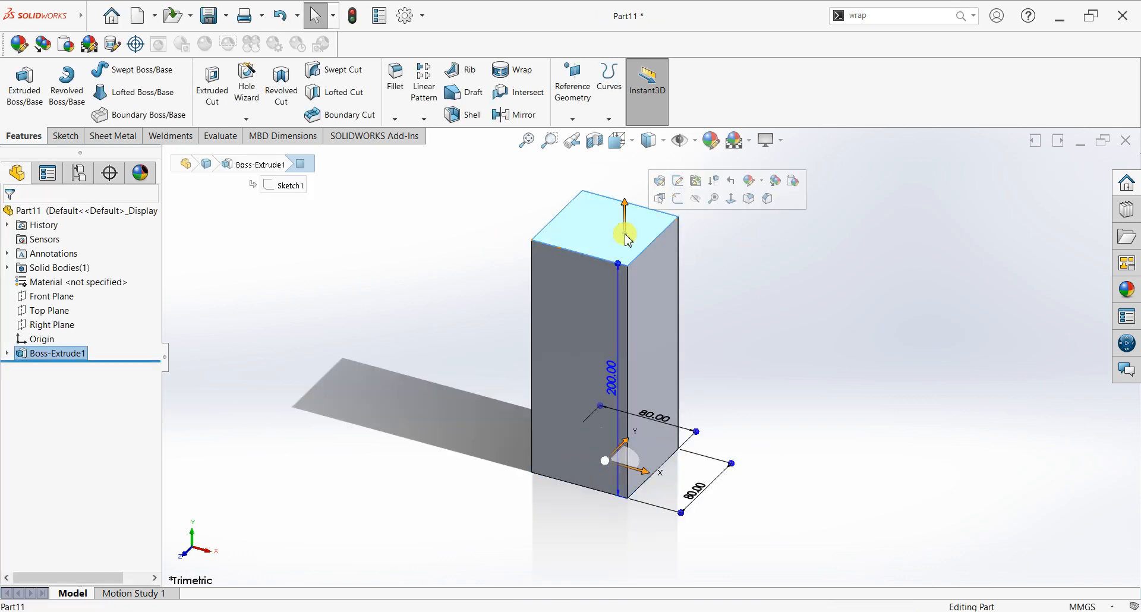
key(ctrl+8)
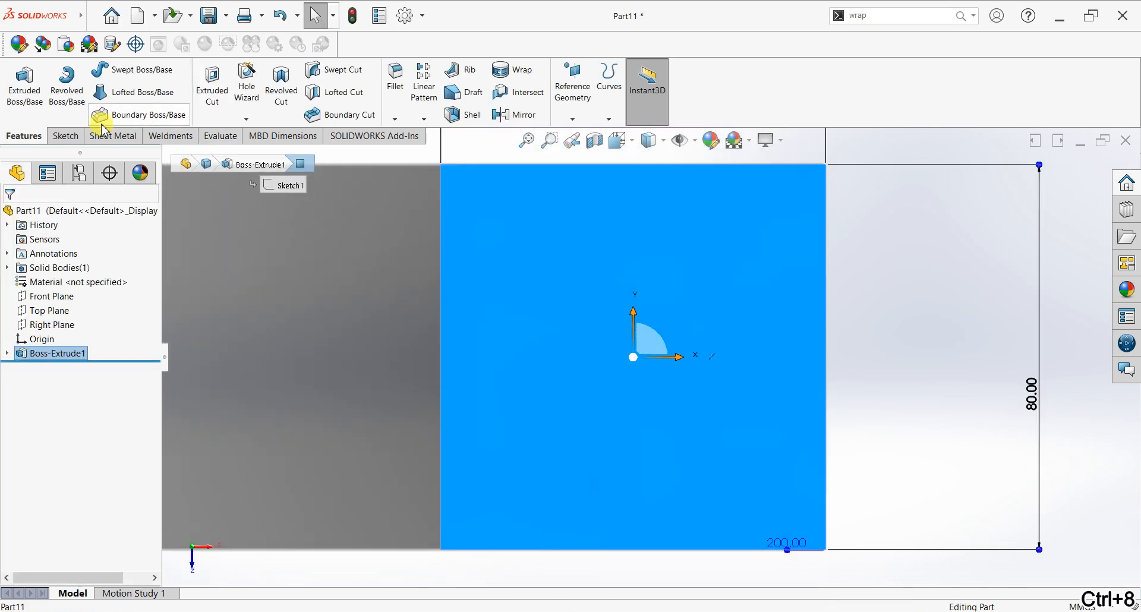
click(65, 135)
click(23, 74)
click(89, 92)
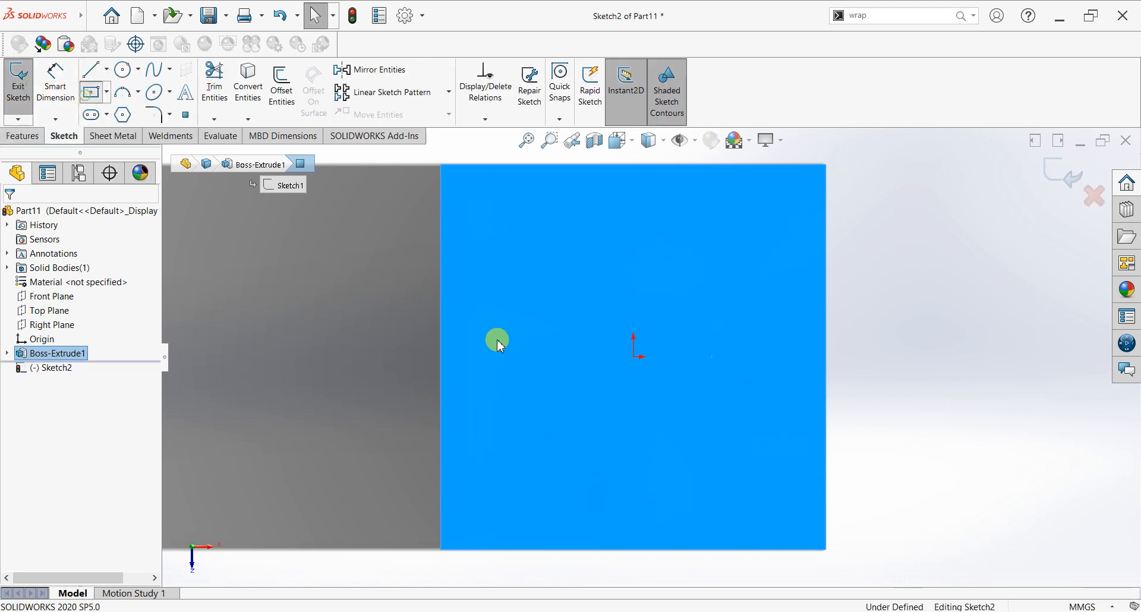
click(634, 357)
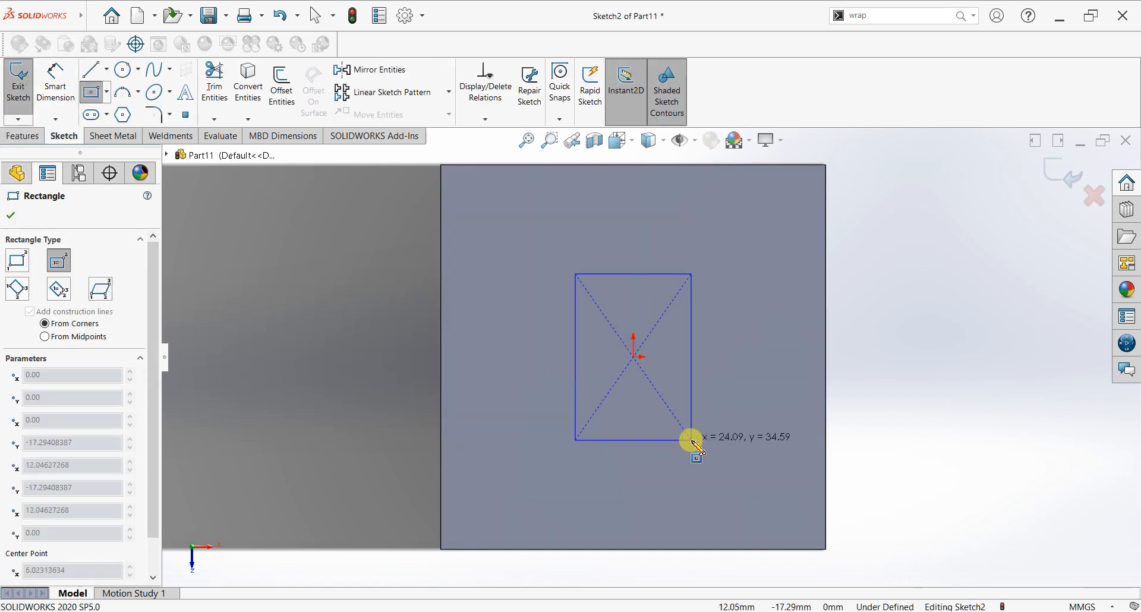
click(692, 440)
Step: Dimension the new rectangle on the top face to 25 mm wide and 25 mm high
click(64, 99)
click(600, 274)
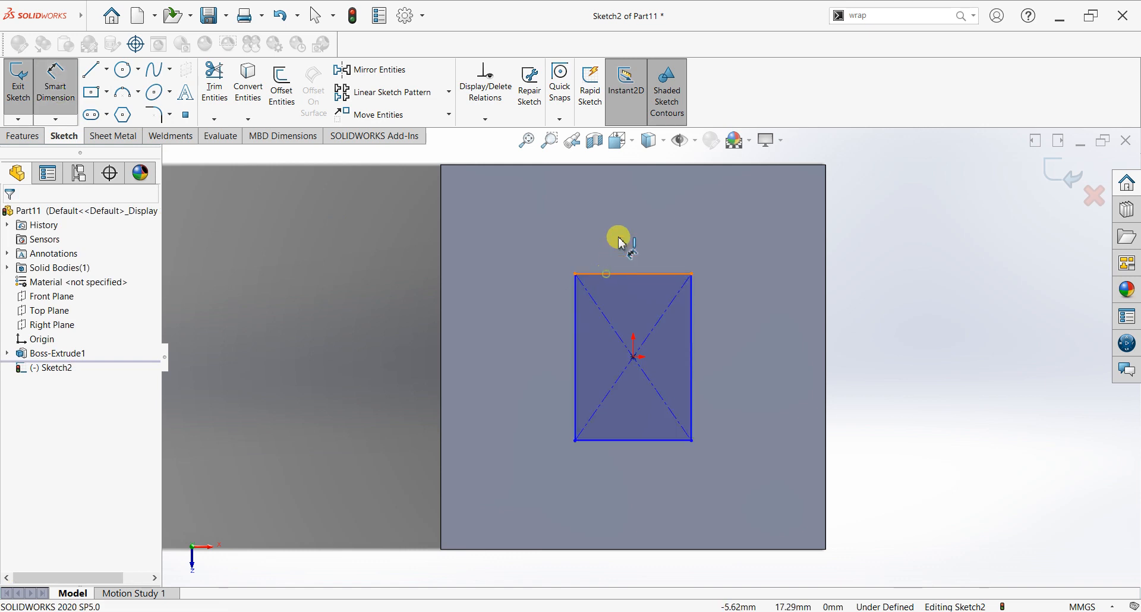
click(622, 242)
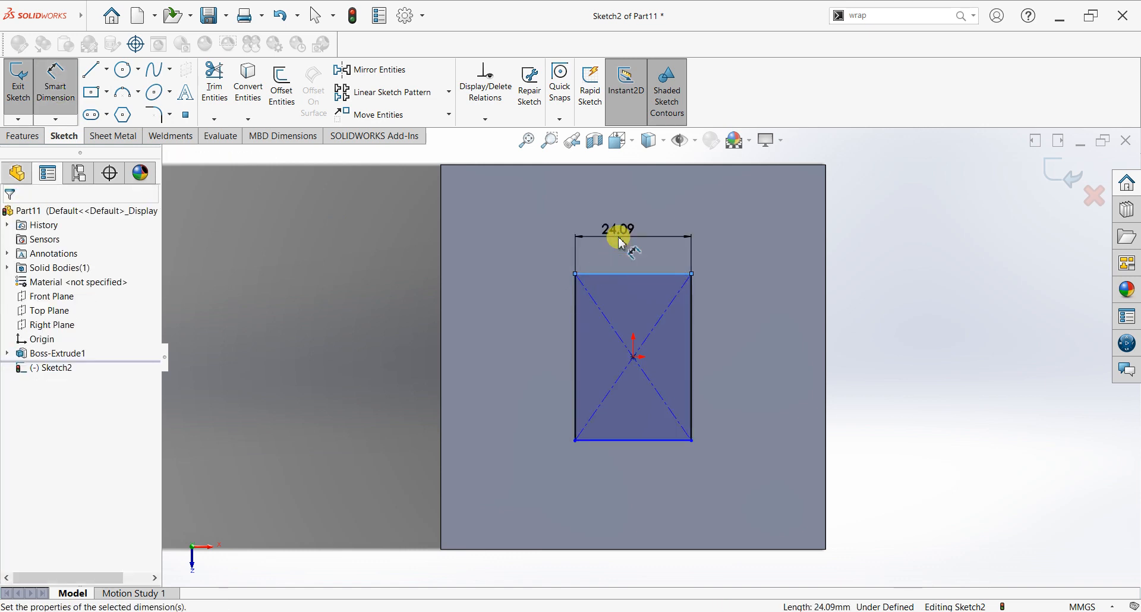
text(25)
key(Return)
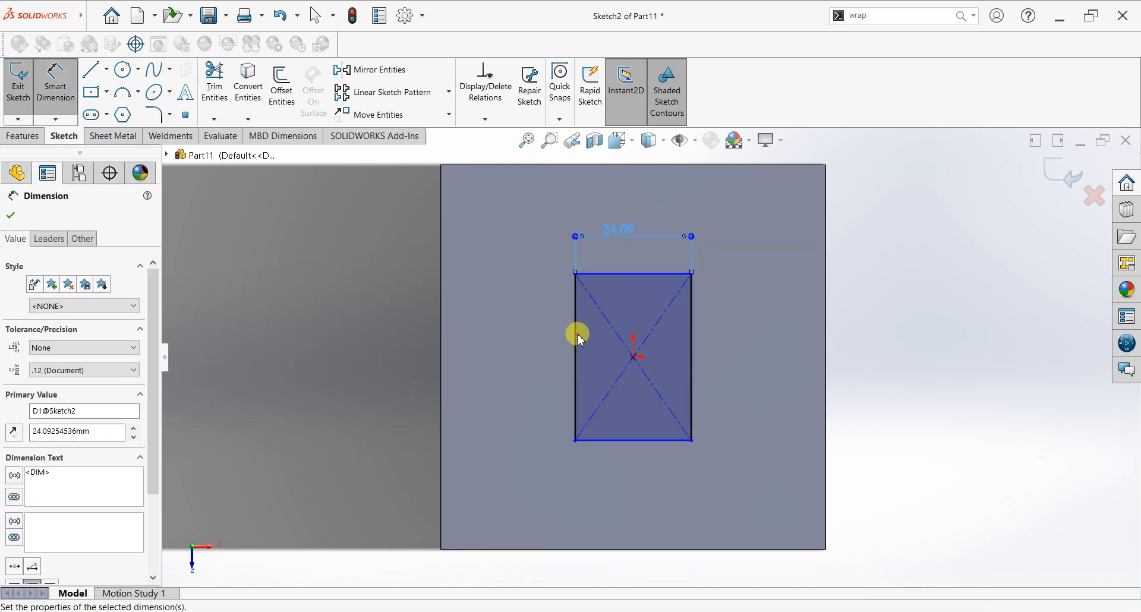
click(522, 358)
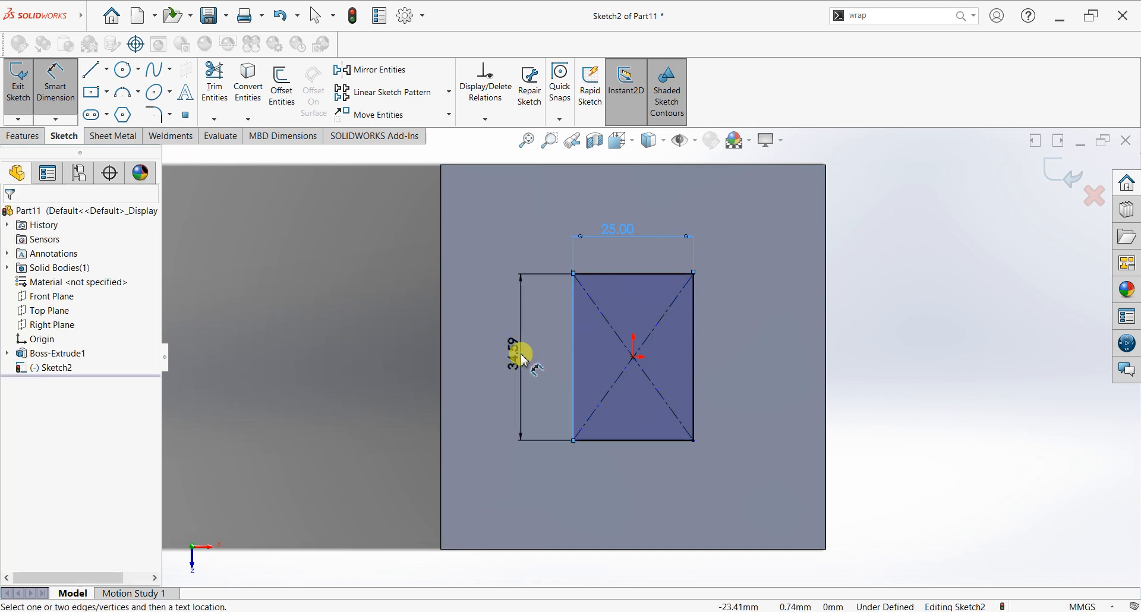
click(523, 359)
text(35)
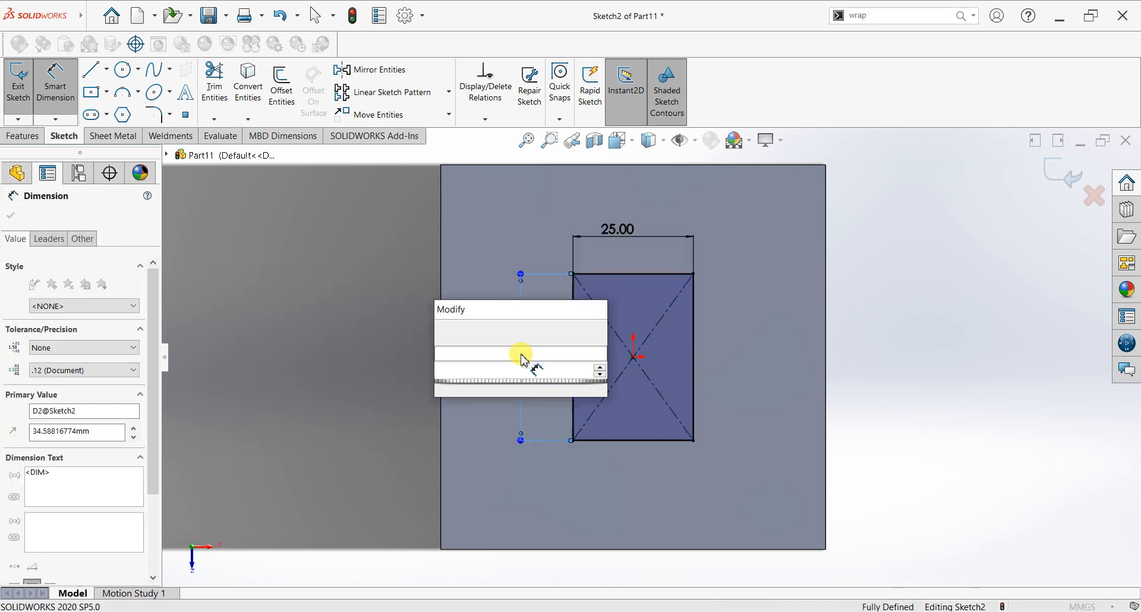
key(Return)
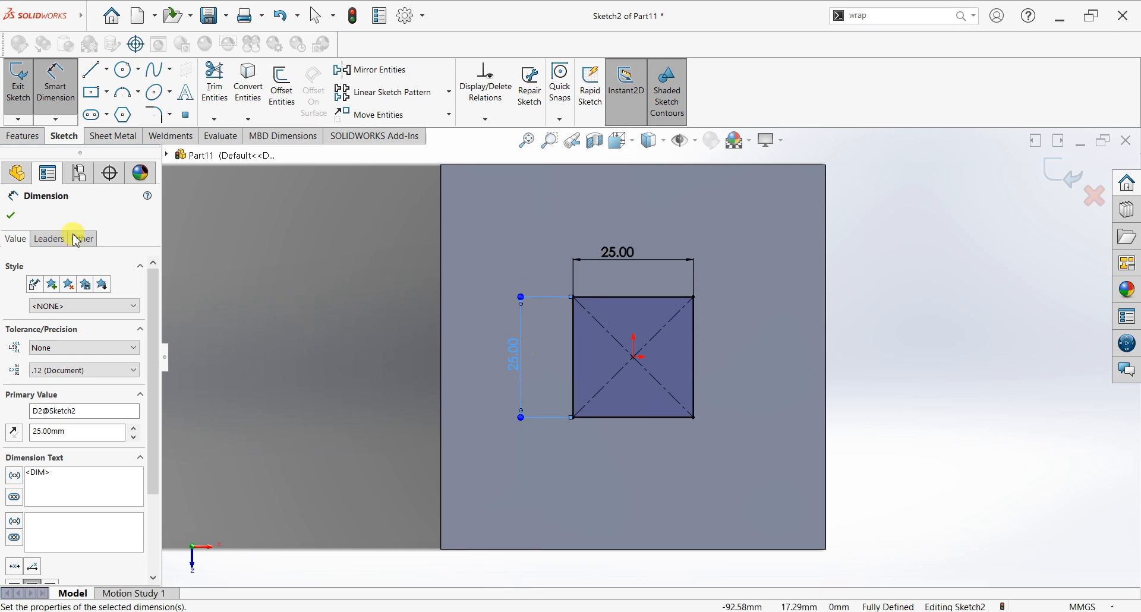
click(11, 215)
Step: Extrude the 25 mm square 80 mm up from the block's top face, merged with the block
click(20, 78)
click(22, 94)
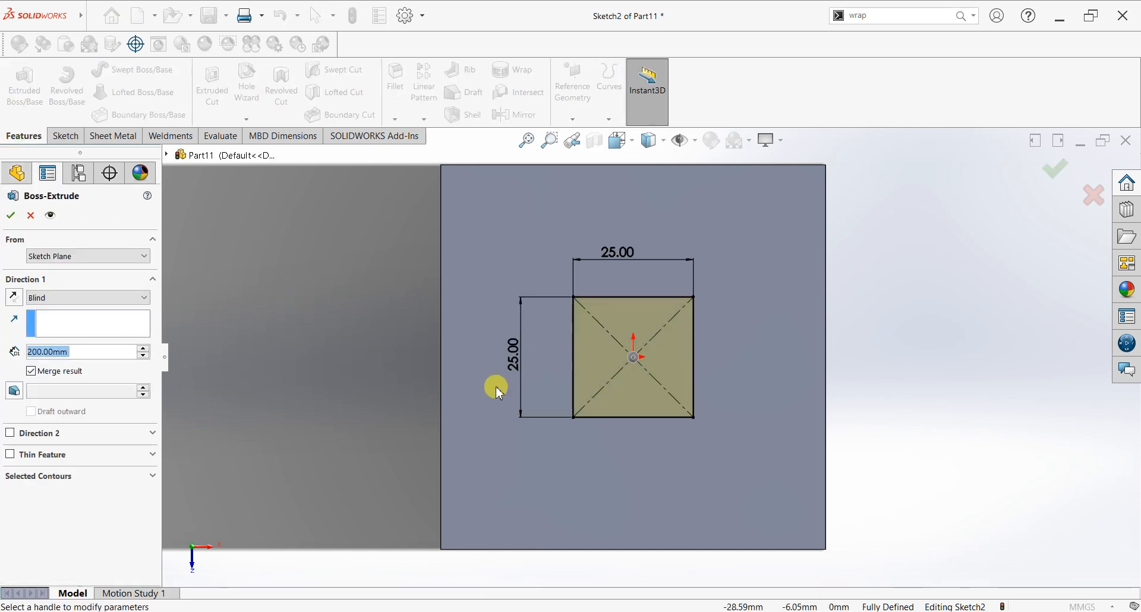
scroll(644, 476, up, 3)
middle_drag(644, 477, 639, 317)
scroll(636, 314, up, 5)
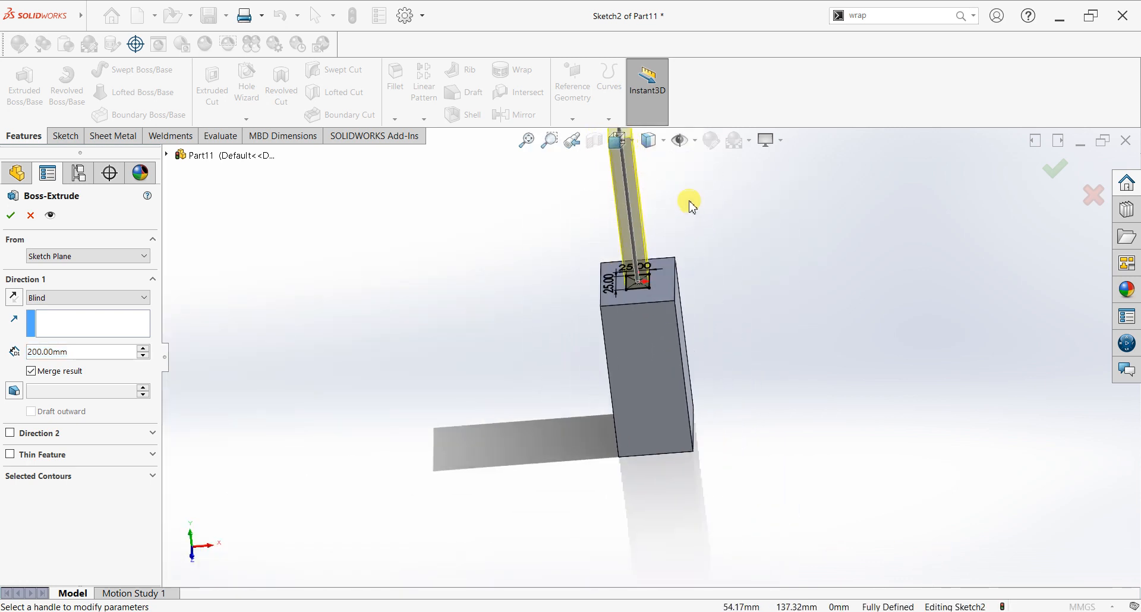
text(20)
key(Return)
text(80)
key(Return)
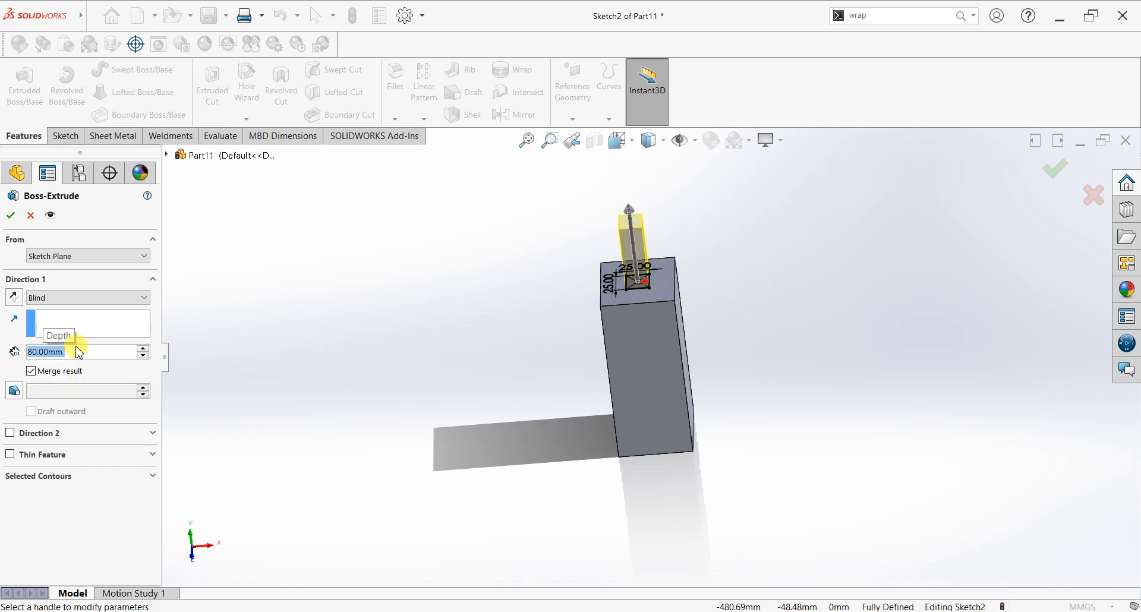
click(11, 217)
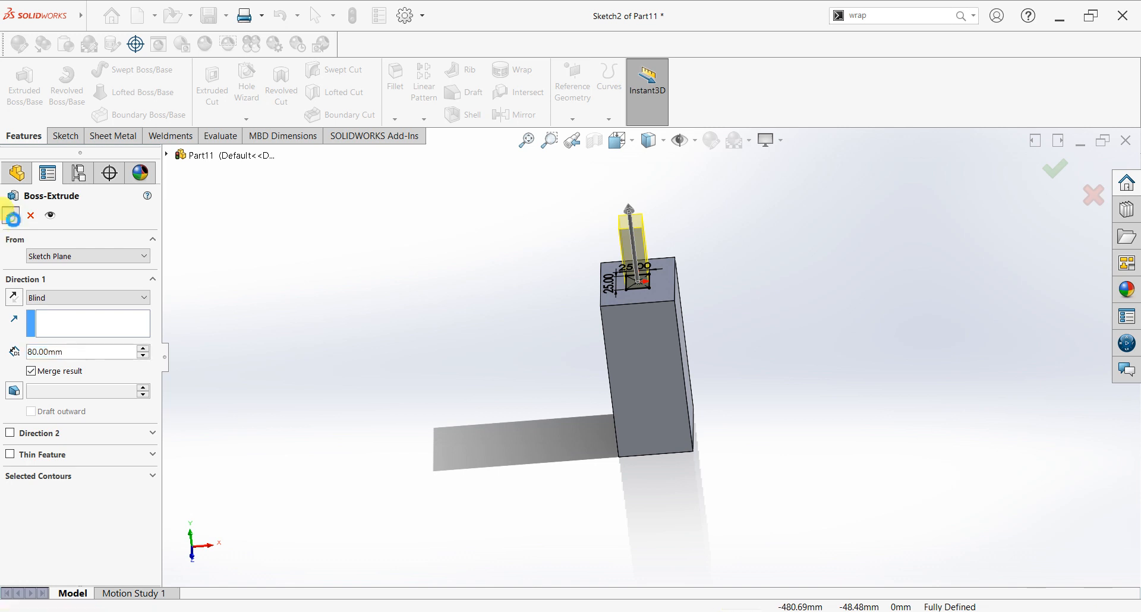
Step: Change the scene behind the model to a plain white background
click(771, 324)
middle_drag(795, 393, 755, 333)
click(753, 149)
click(750, 175)
Step: Apply the unfinished ash appearance from the Organic, Wood, Ash category to the whole part
click(1128, 289)
click(951, 210)
scroll(953, 237, down, 2)
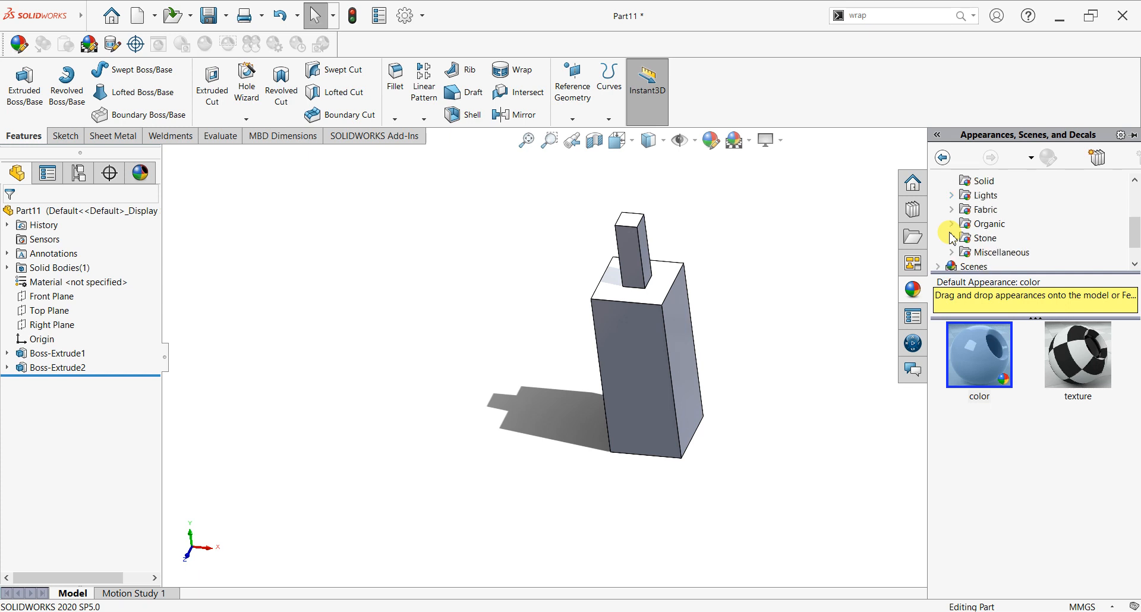
click(952, 224)
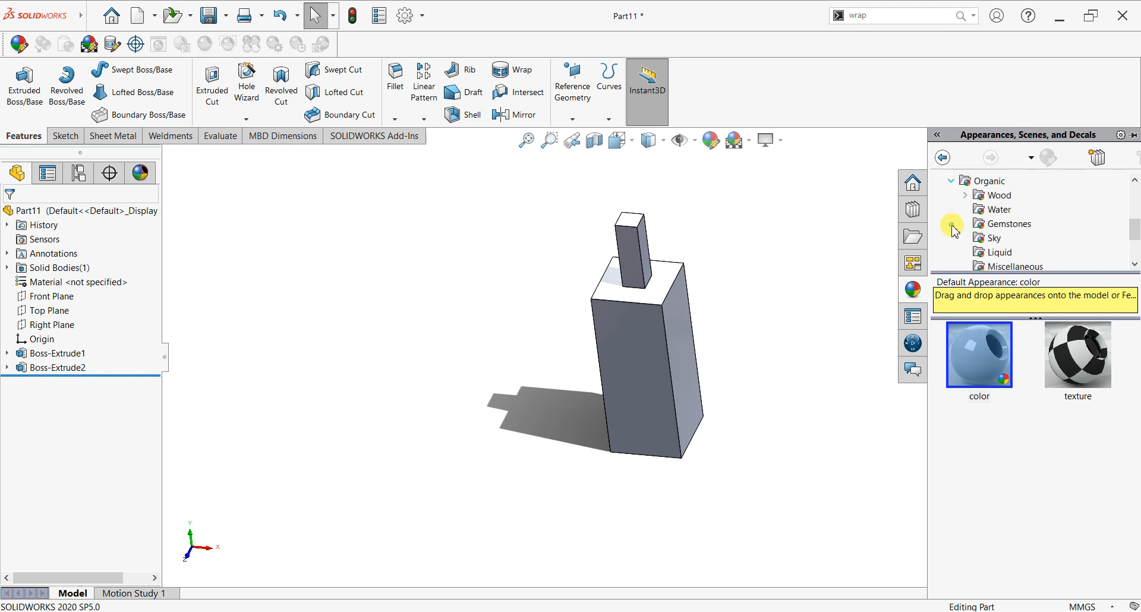
click(981, 196)
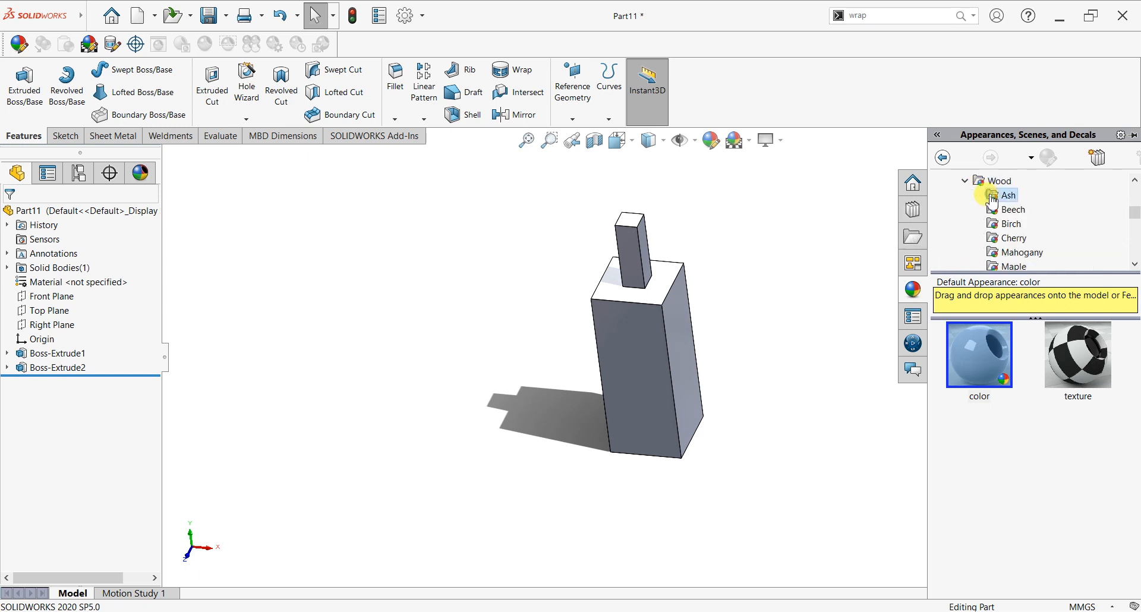
click(1004, 196)
scroll(698, 188, down, 2)
scroll(774, 423, up, 1)
scroll(785, 544, up, 1)
scroll(784, 545, down, 1)
scroll(1042, 508, down, 3)
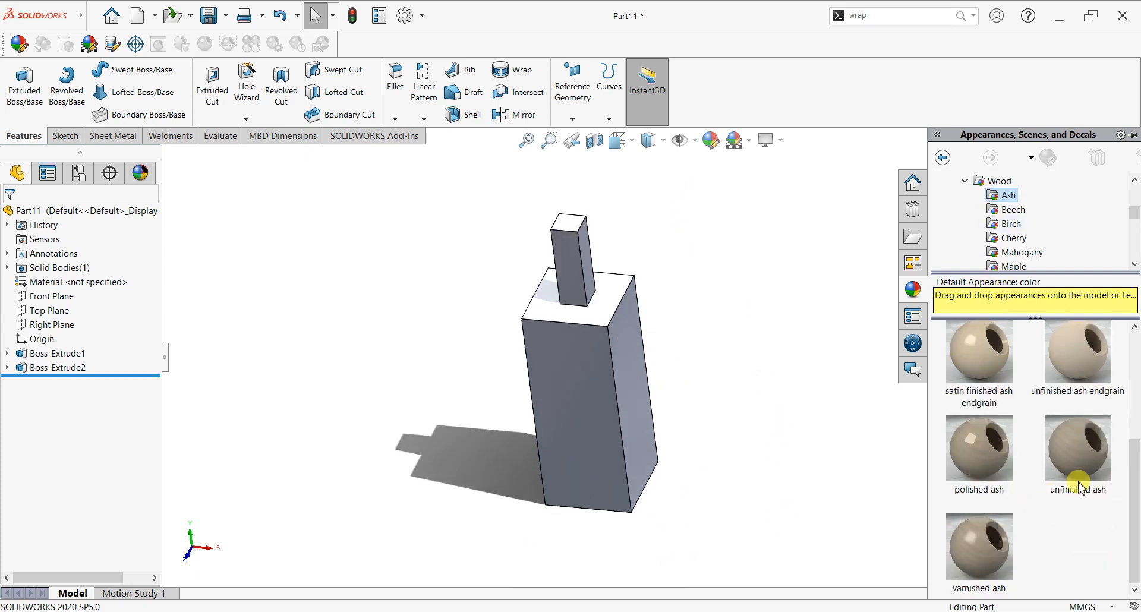
drag(1097, 463, 647, 427)
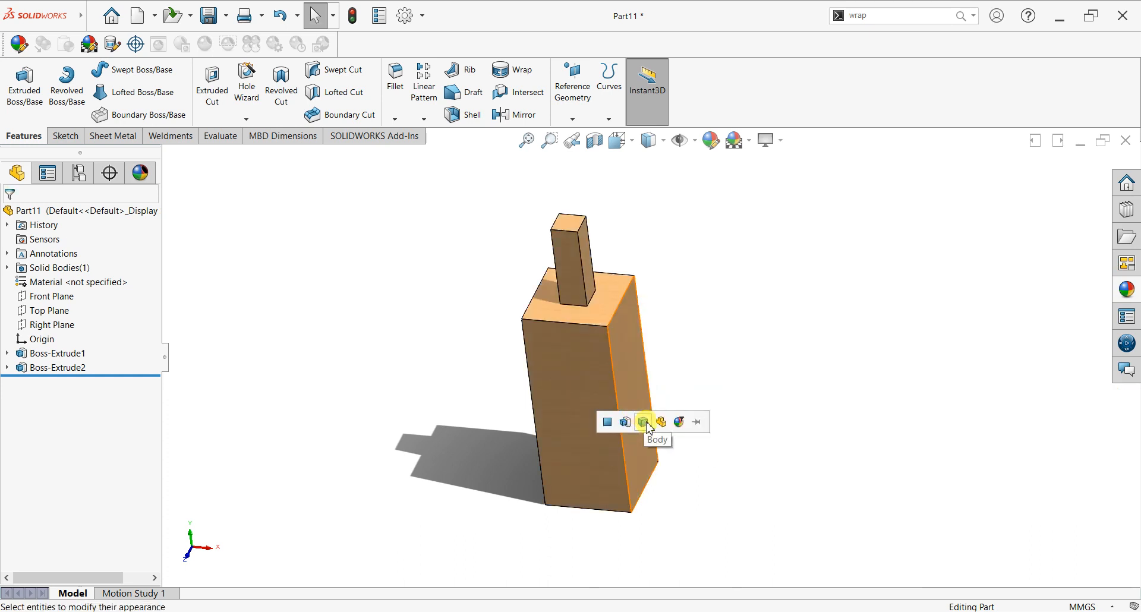
click(663, 424)
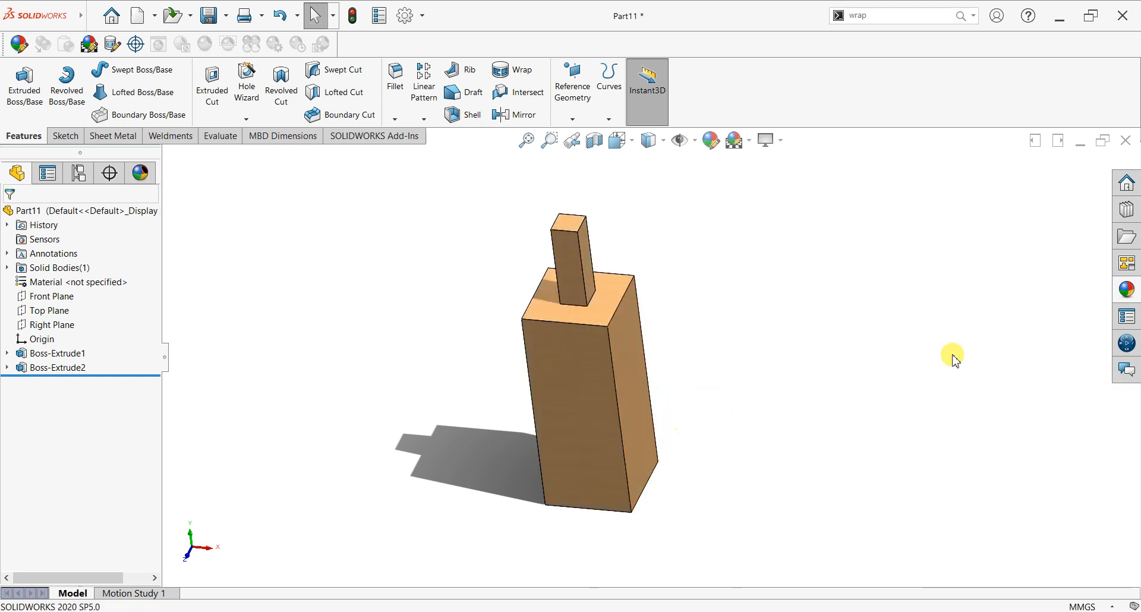
click(1123, 290)
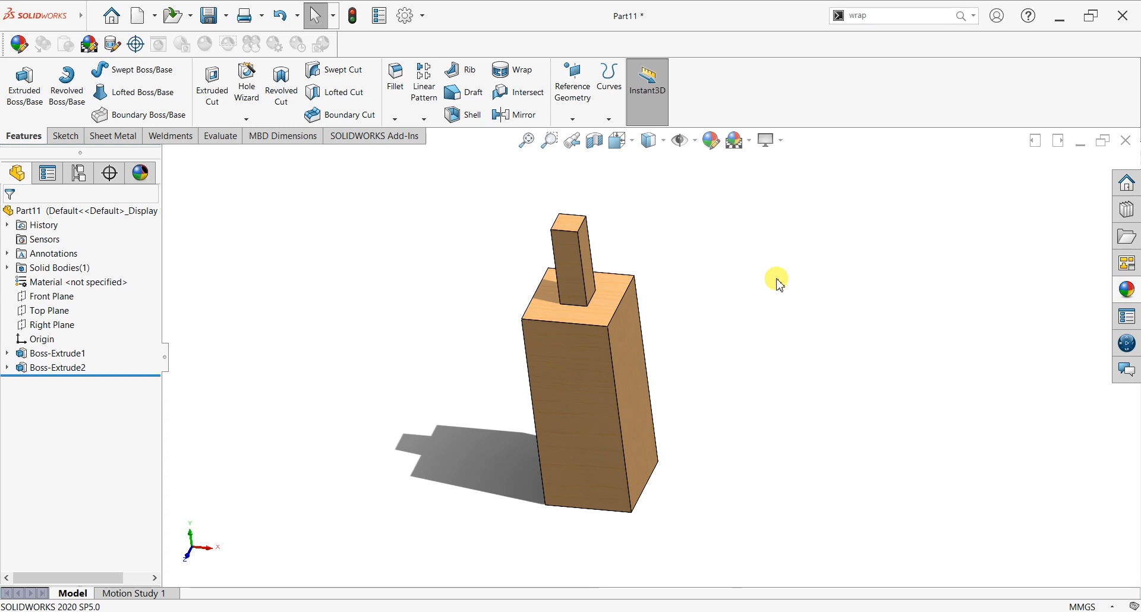
Step: Save the part as Part1 in a new folder named Woode Joints inside Practice, and close the part
middle_drag(728, 291, 758, 296)
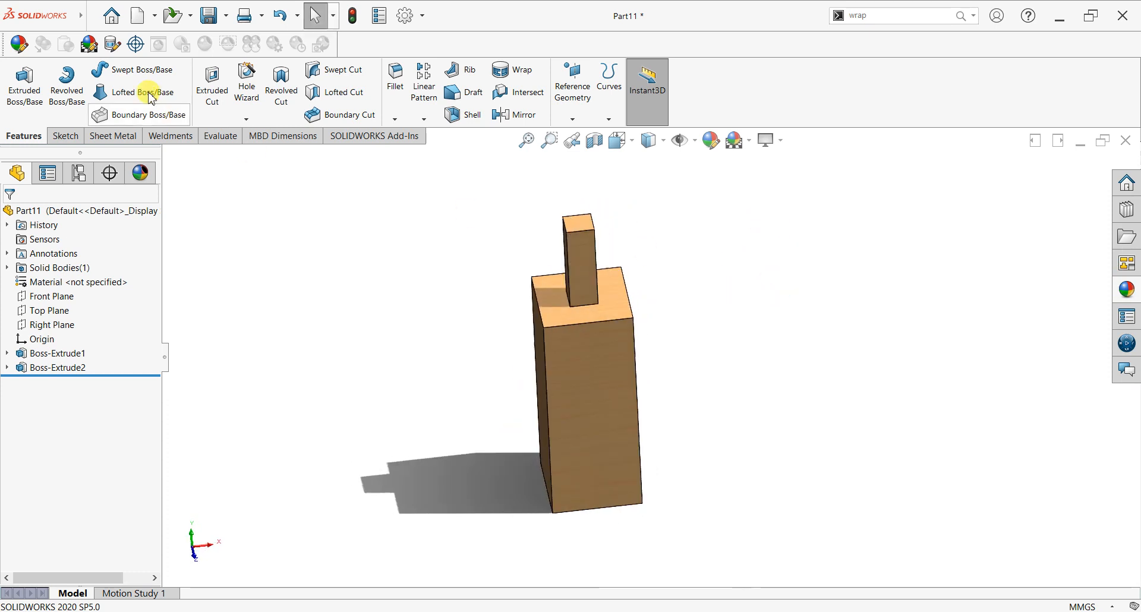
click(227, 18)
click(227, 51)
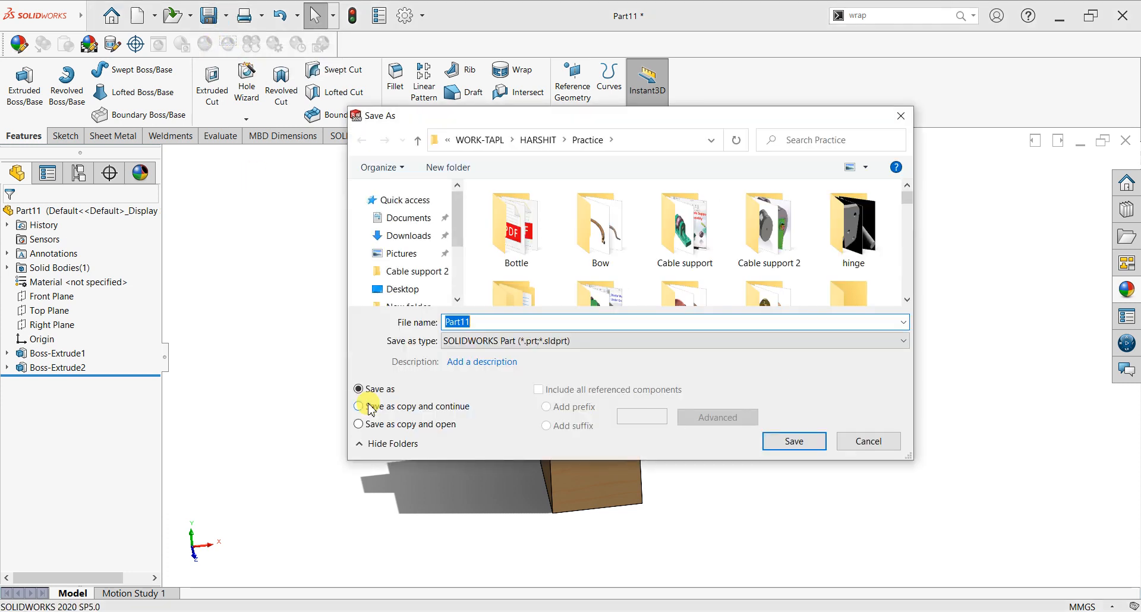
click(442, 167)
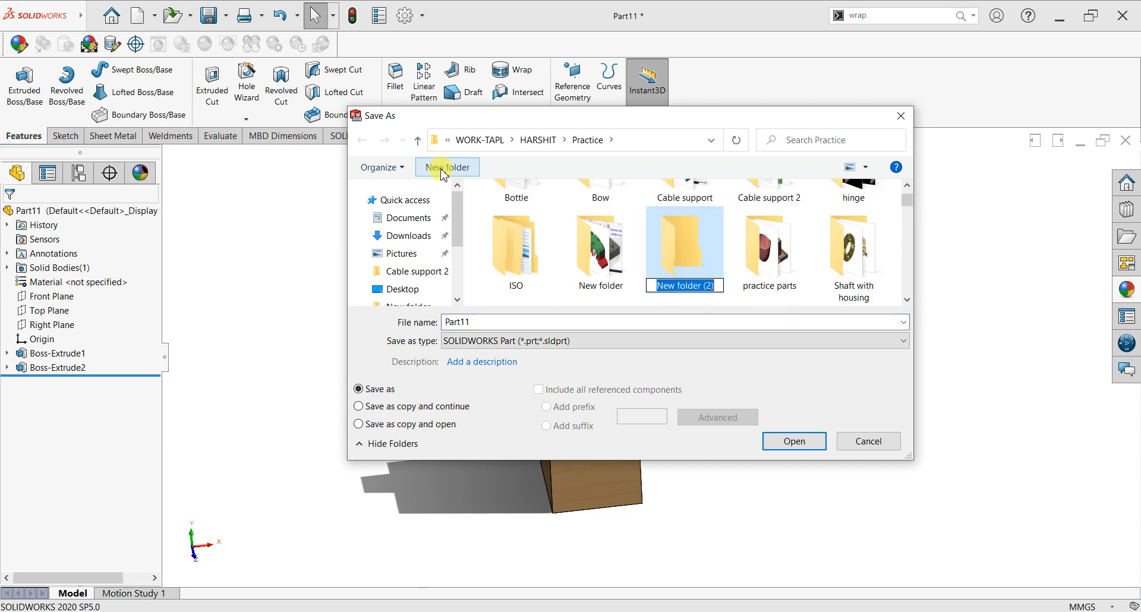
text(Woode Joints)
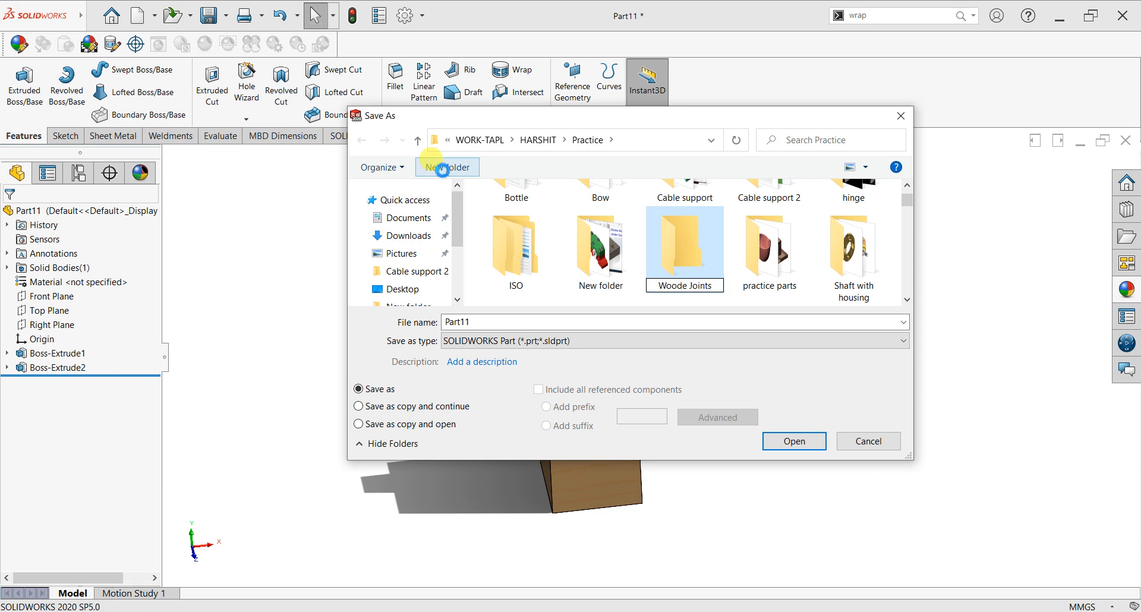
key(Return)
click(481, 322)
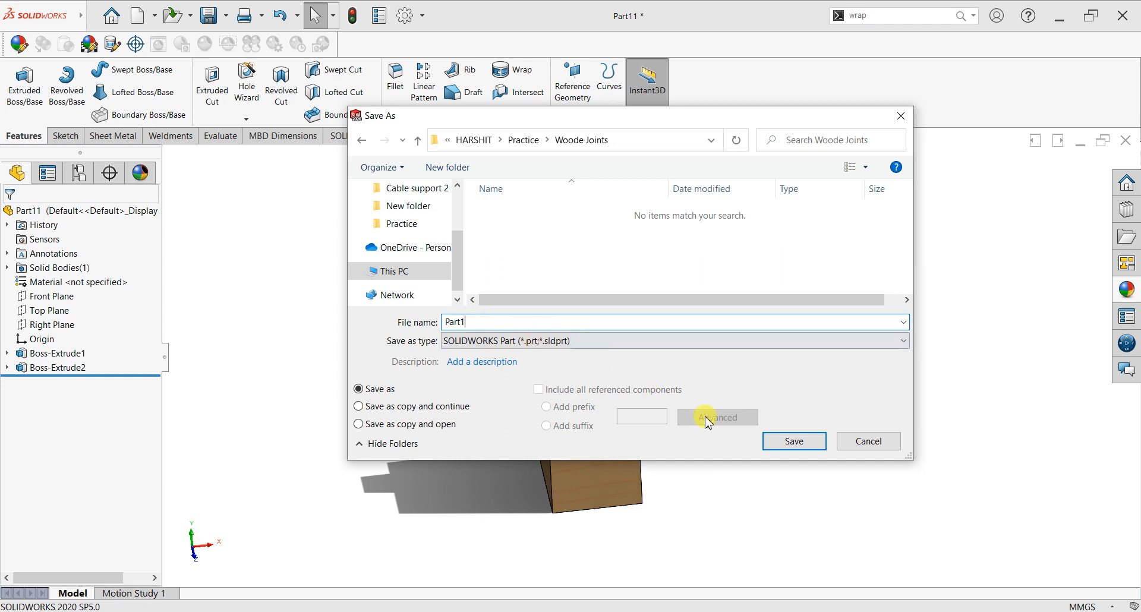
click(795, 441)
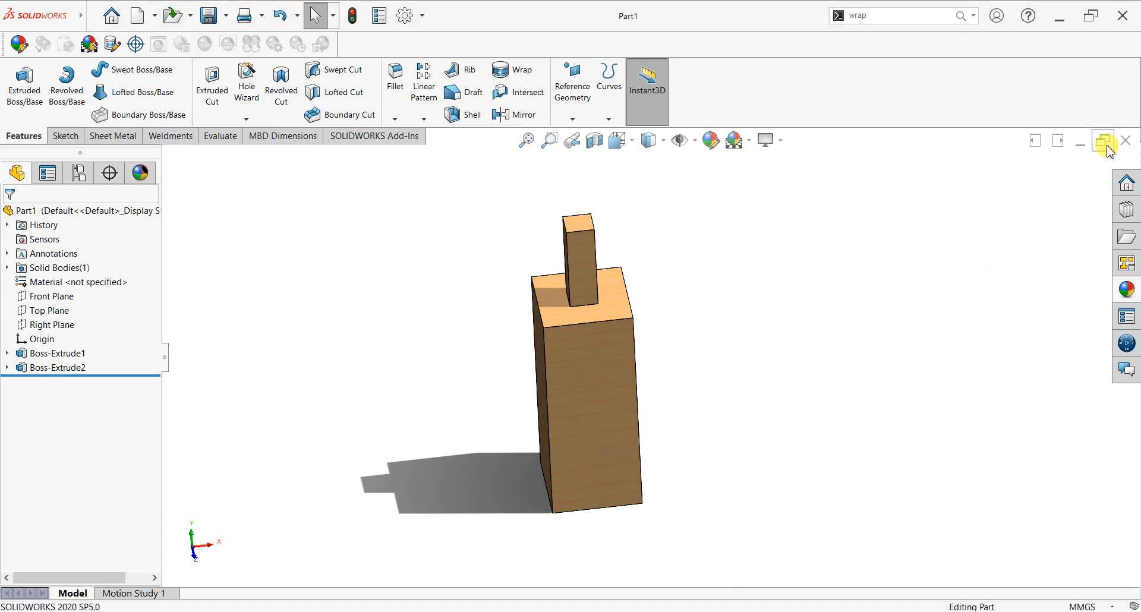
click(1125, 141)
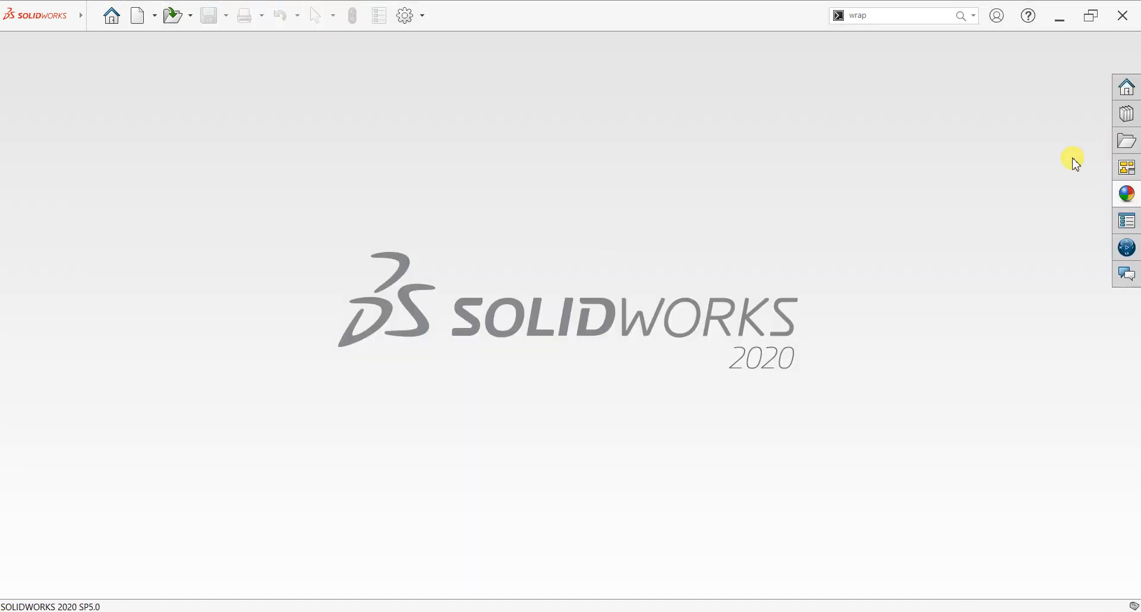
Step: Start a new part and sketch a centre rectangle about 42 mm wide and 50 mm high at the origin on the Front Plane
click(505, 361)
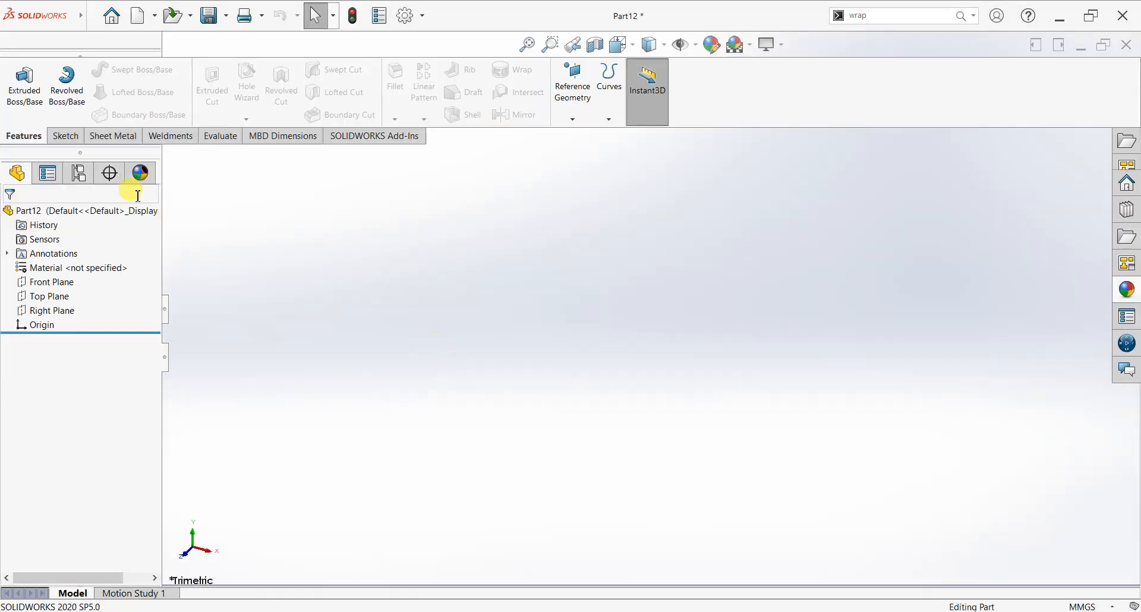
click(66, 136)
click(33, 102)
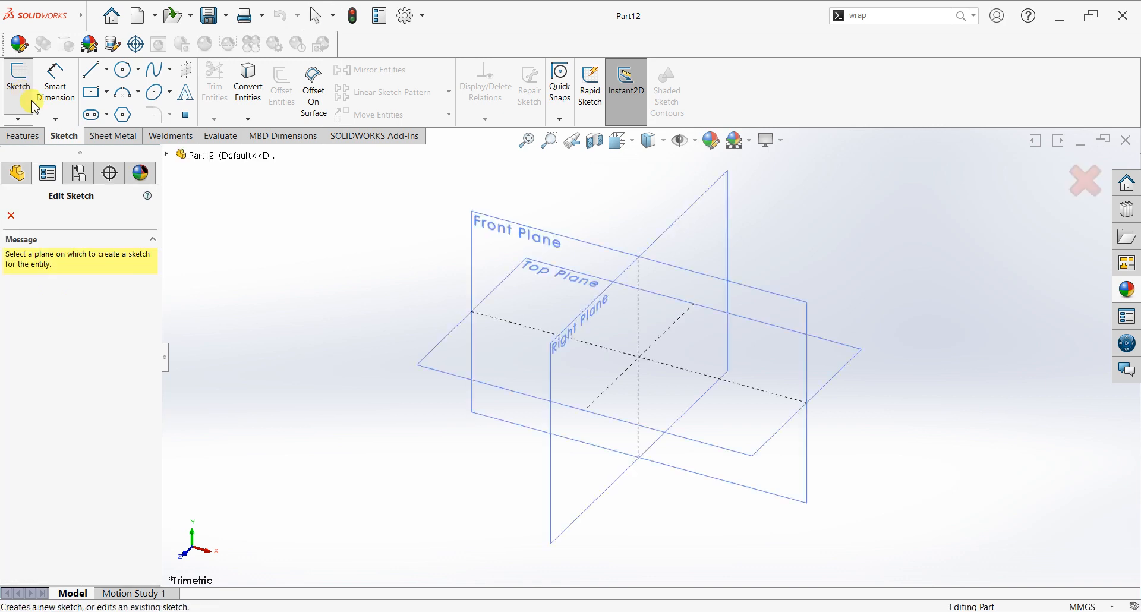
click(499, 229)
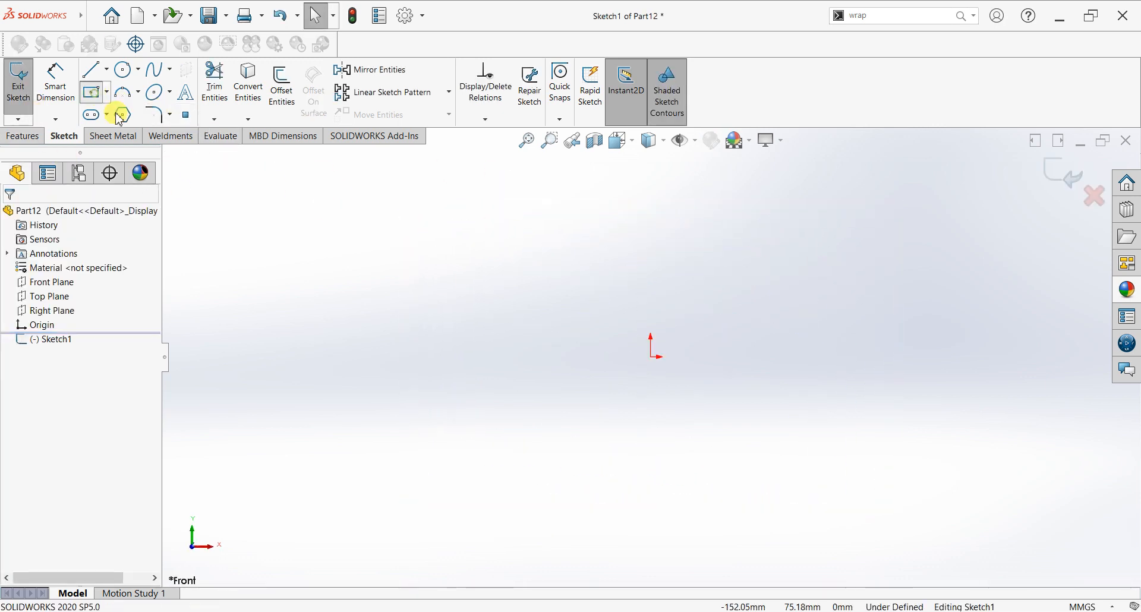
click(97, 96)
click(651, 357)
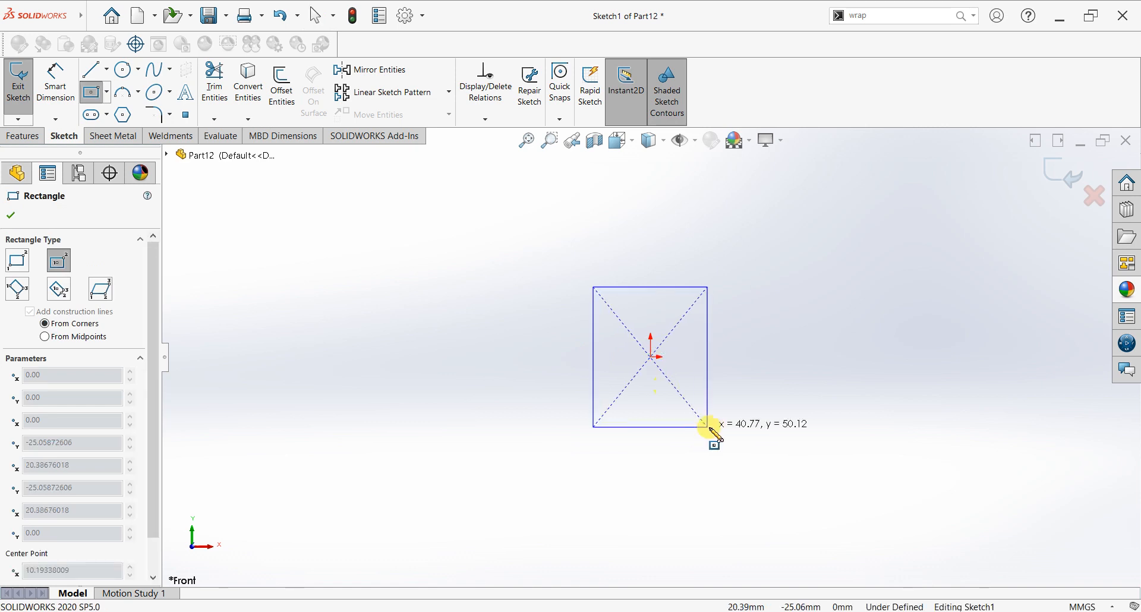
click(710, 427)
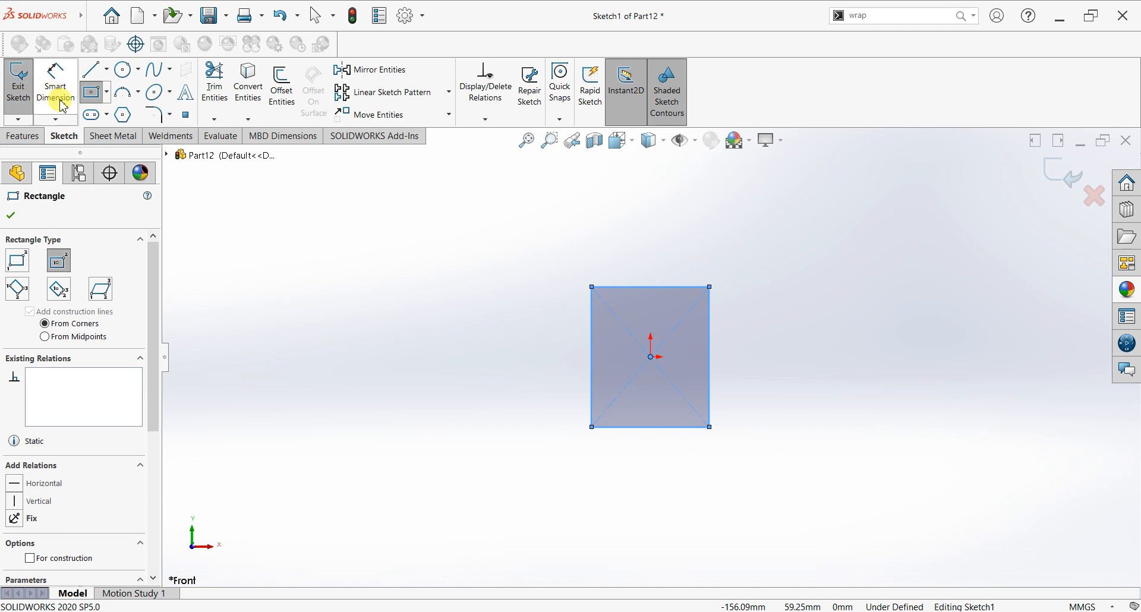
Step: Dimension the centre rectangle to 80 mm wide and 80 mm high
click(55, 83)
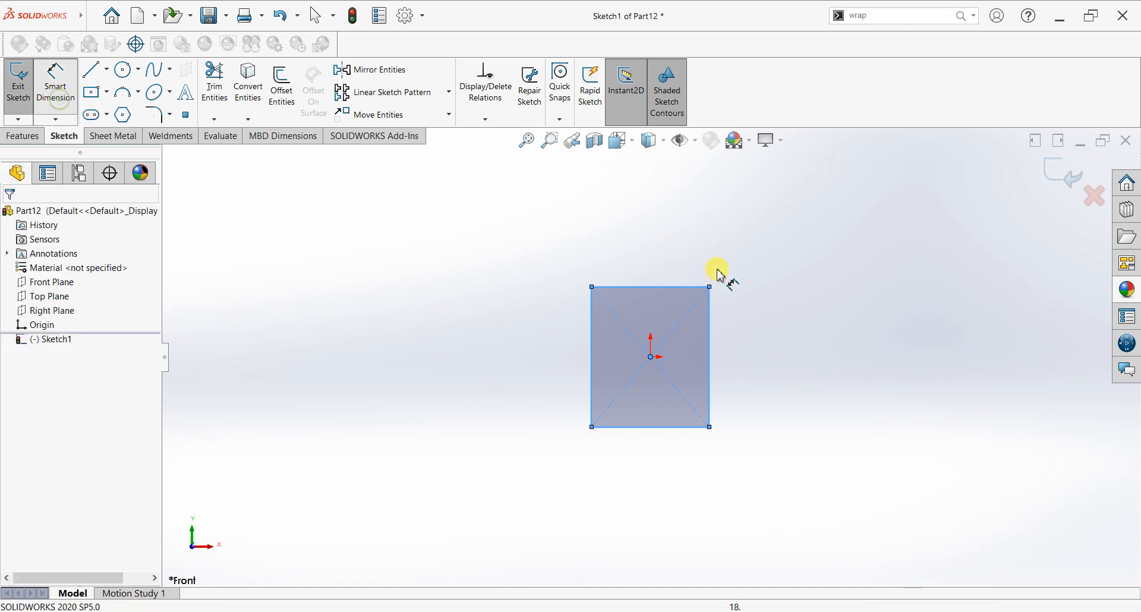
click(672, 259)
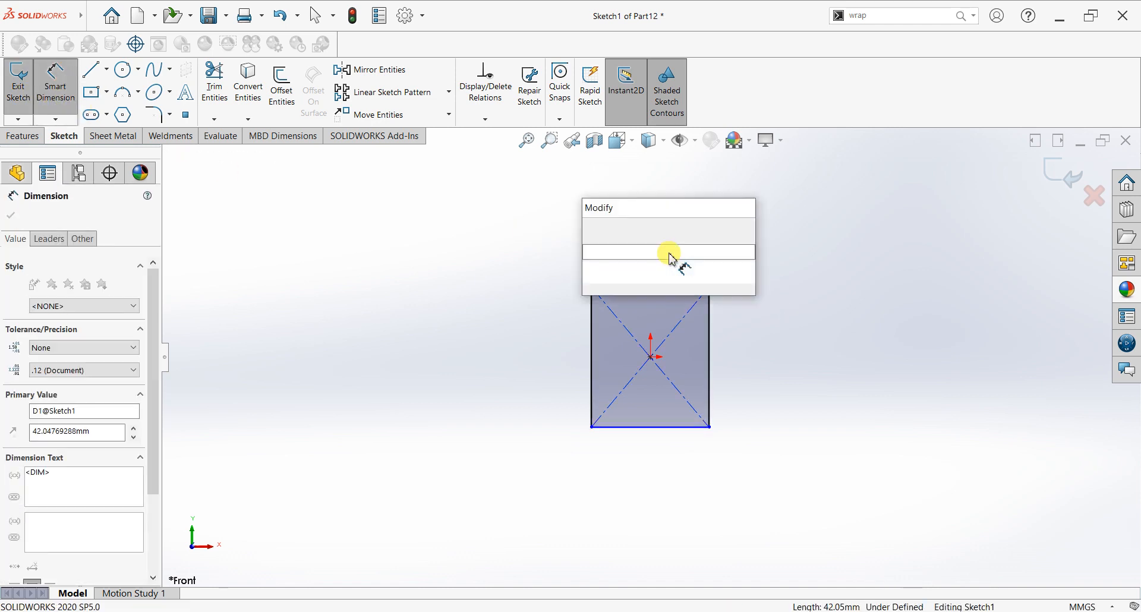
text(80)
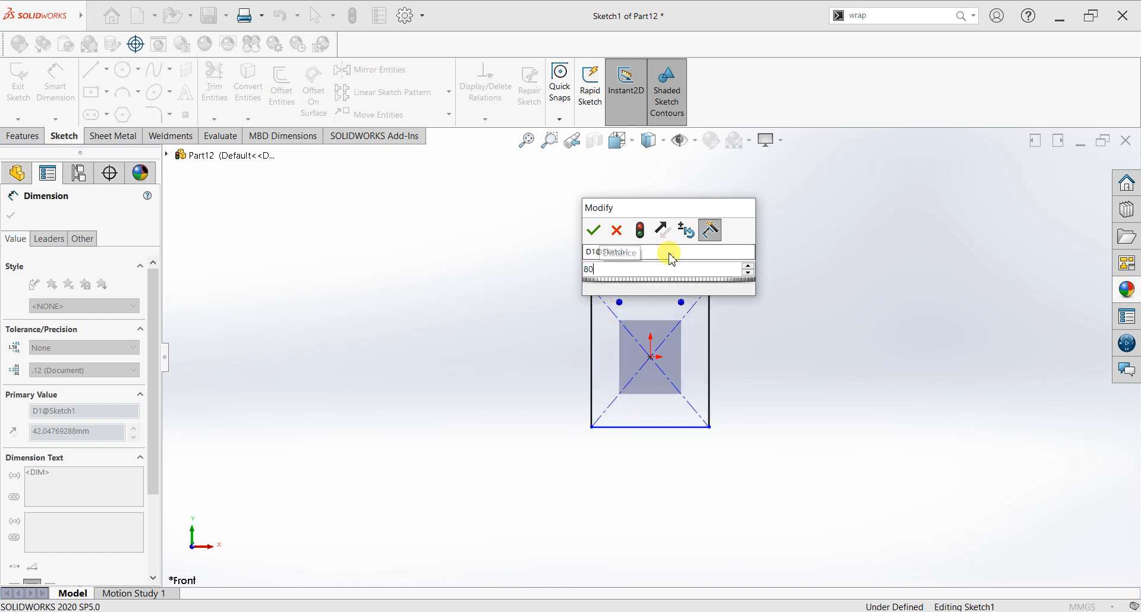
key(Return)
click(595, 359)
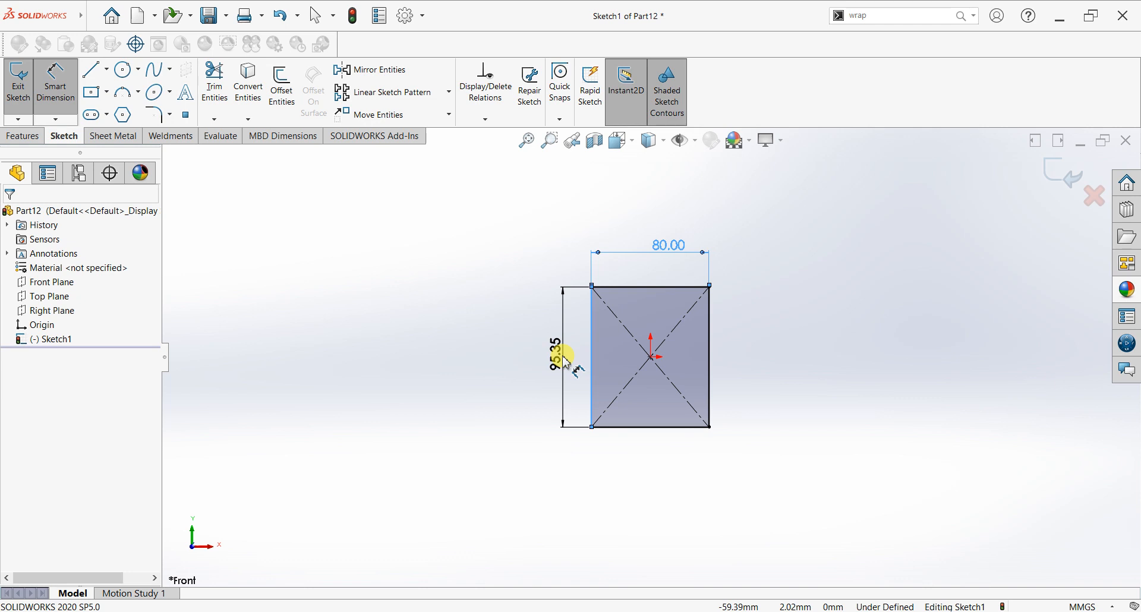
click(565, 359)
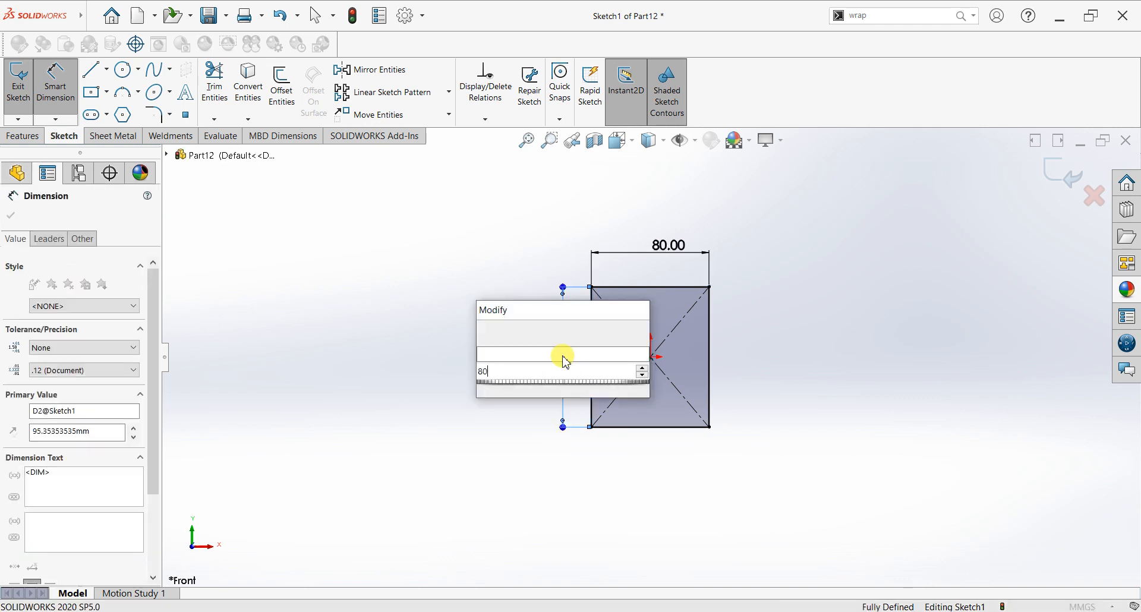
key(Return)
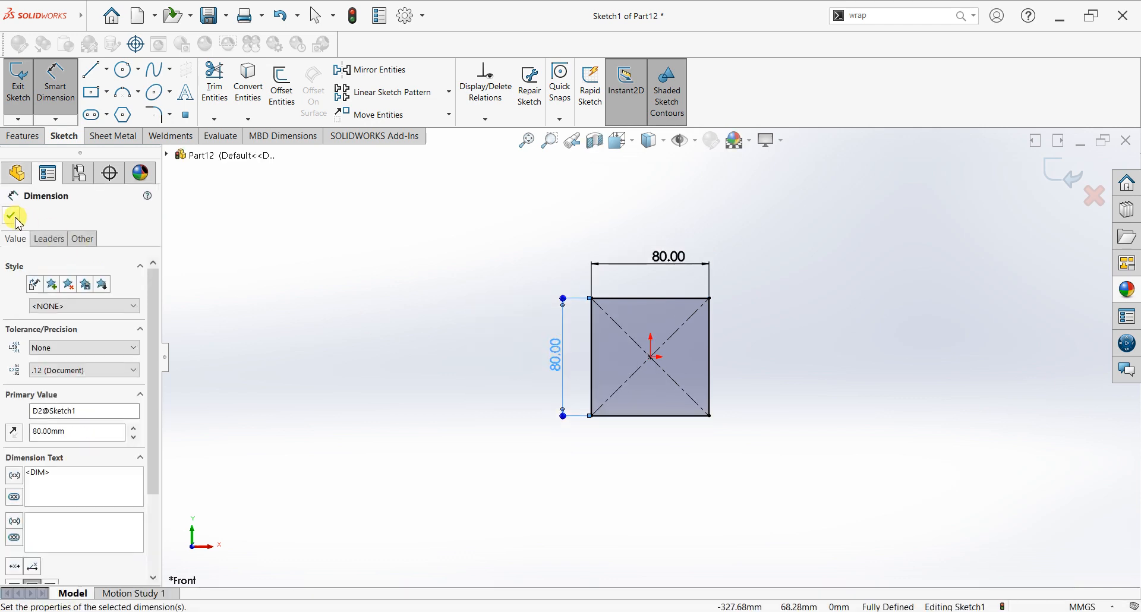
click(11, 215)
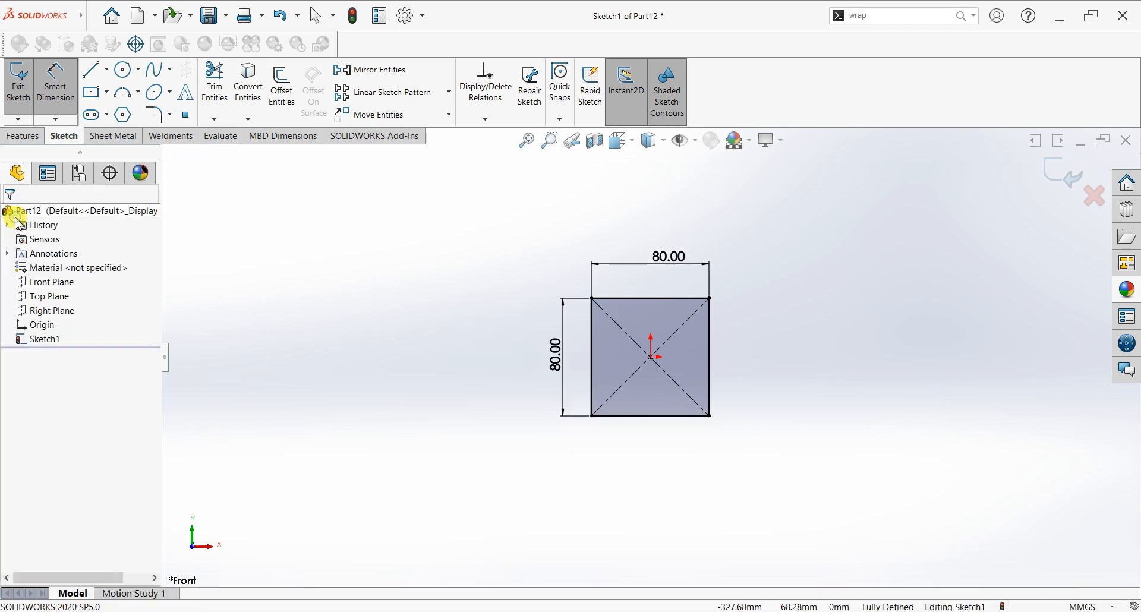
Step: Extrude the 80 mm square as a blind boss 200 mm deep
click(21, 137)
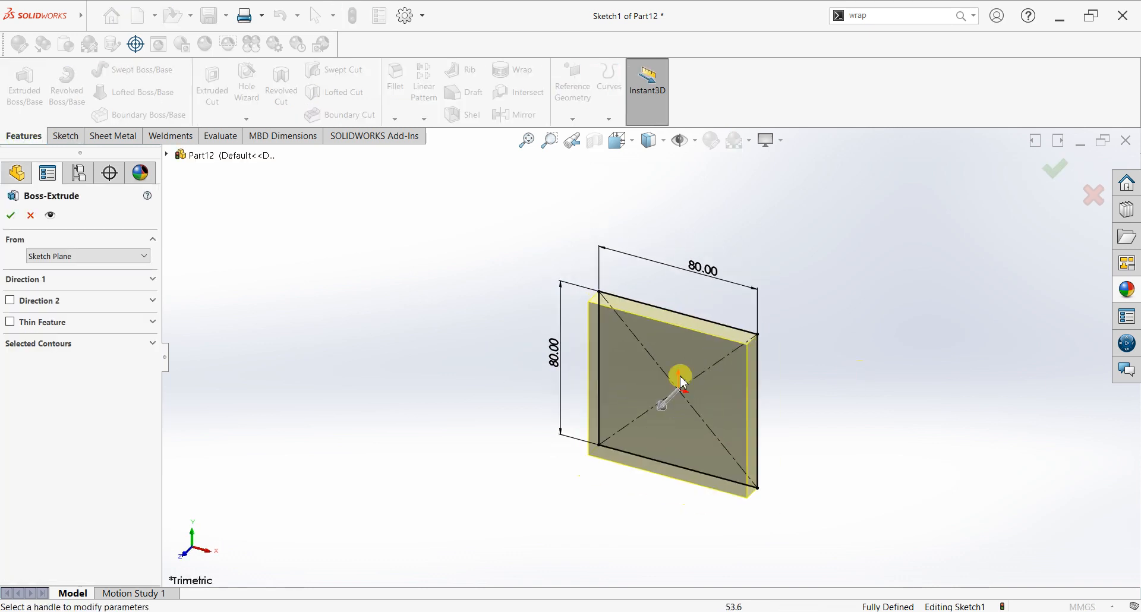
click(78, 279)
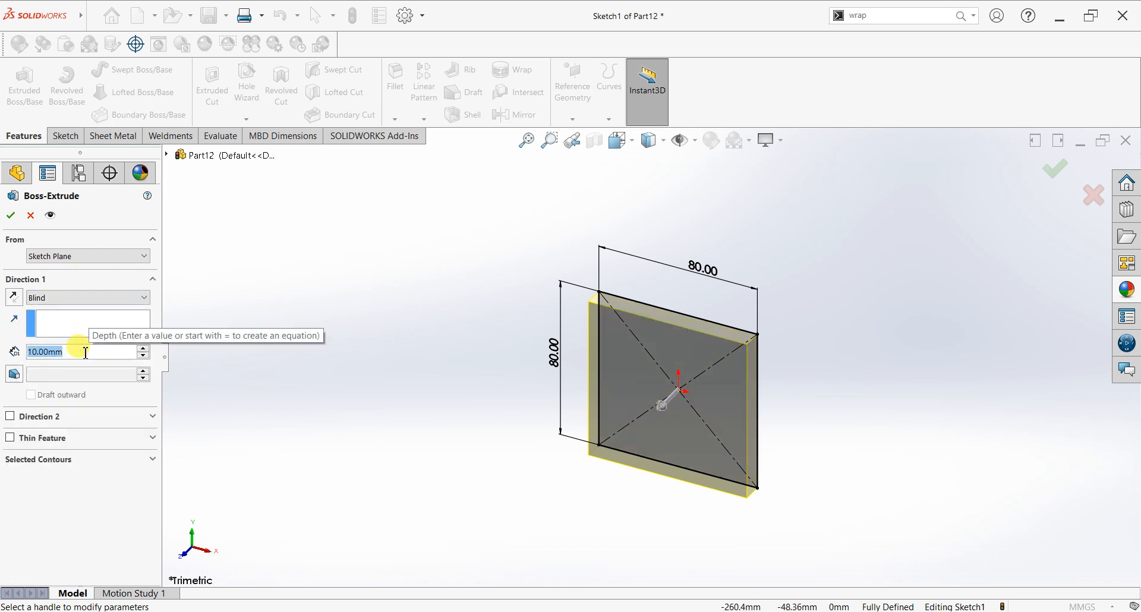
text(200)
key(Return)
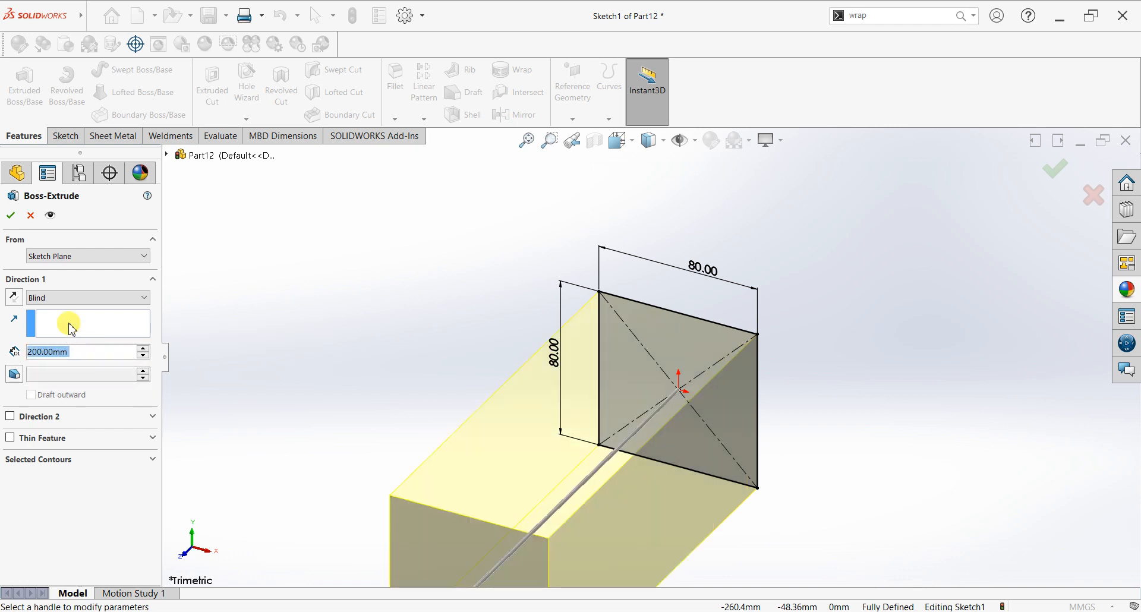
click(11, 217)
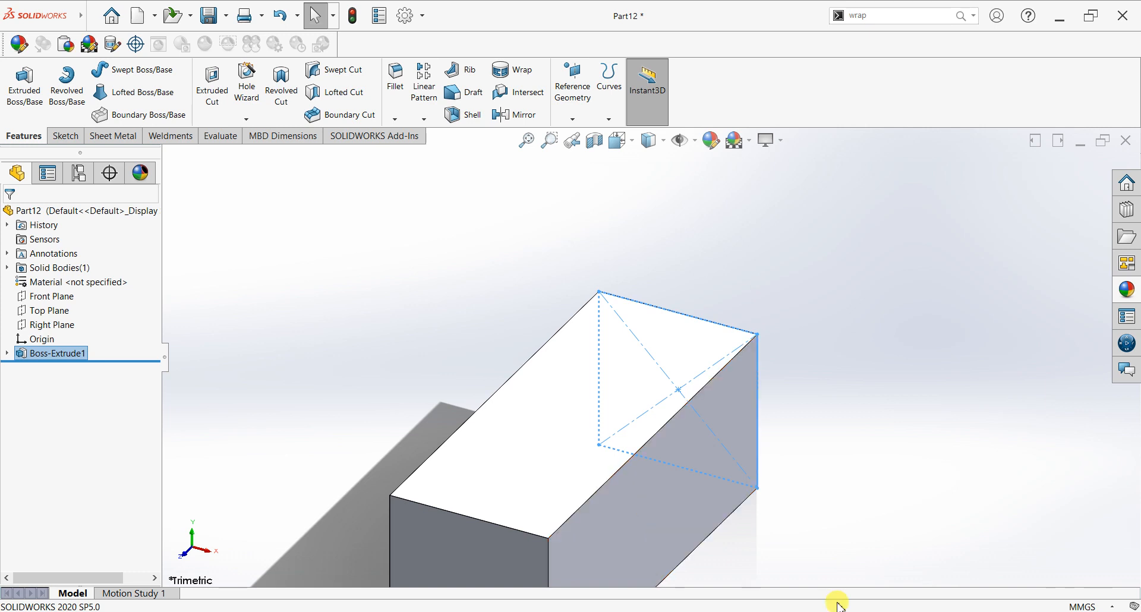
Step: On the block's front end face, sketch a corner rectangle about 21 mm high across the full width, starting at the lower-left corner
scroll(647, 564, up, 5)
click(590, 476)
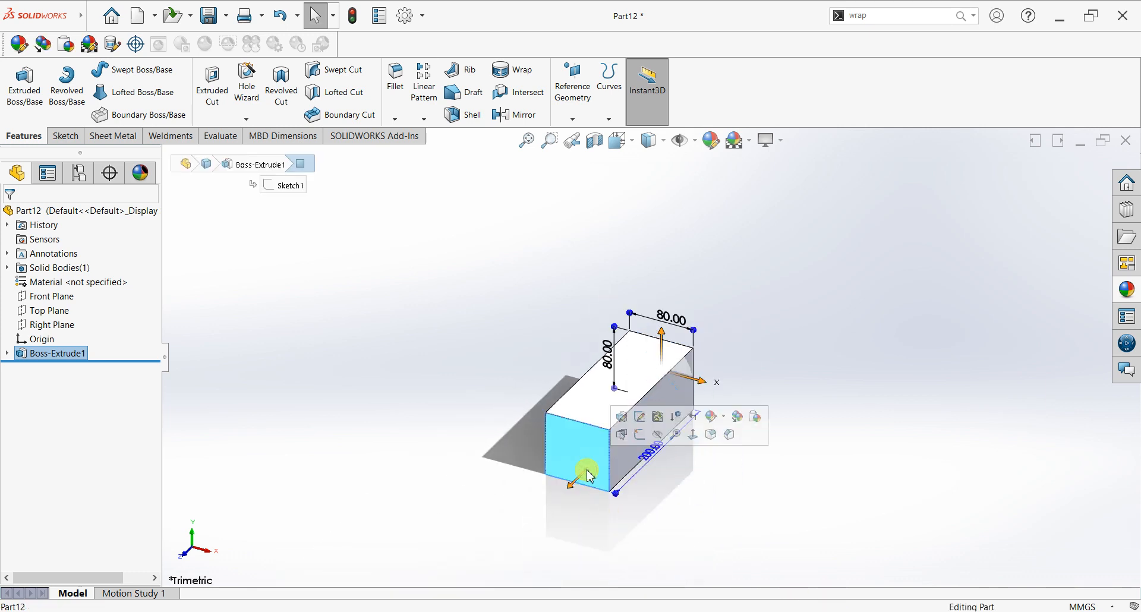
key(ctrl+8)
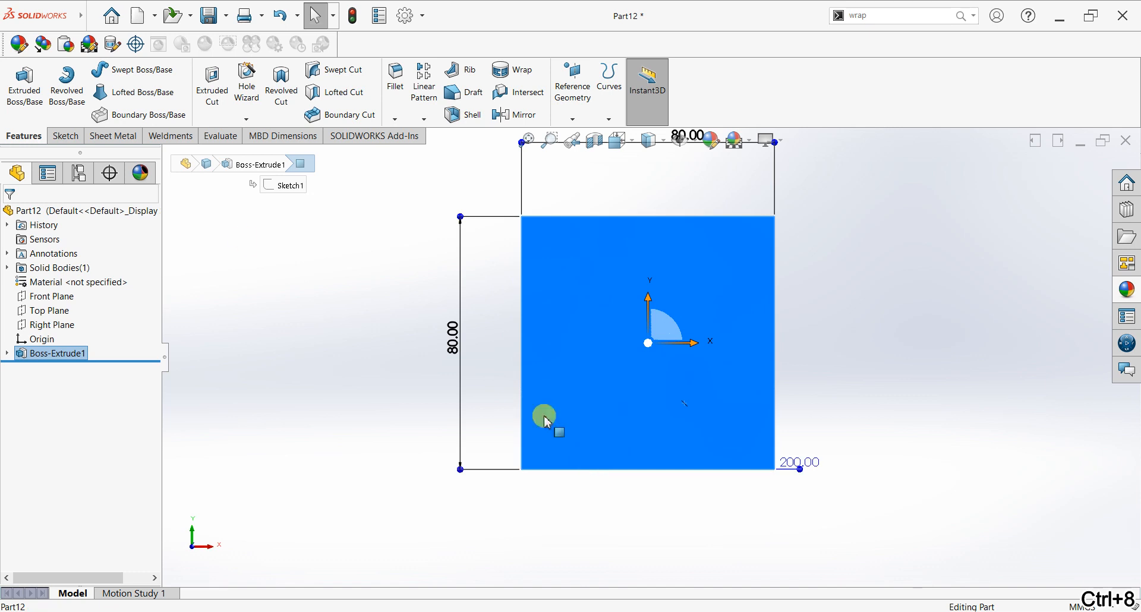
click(66, 136)
click(18, 80)
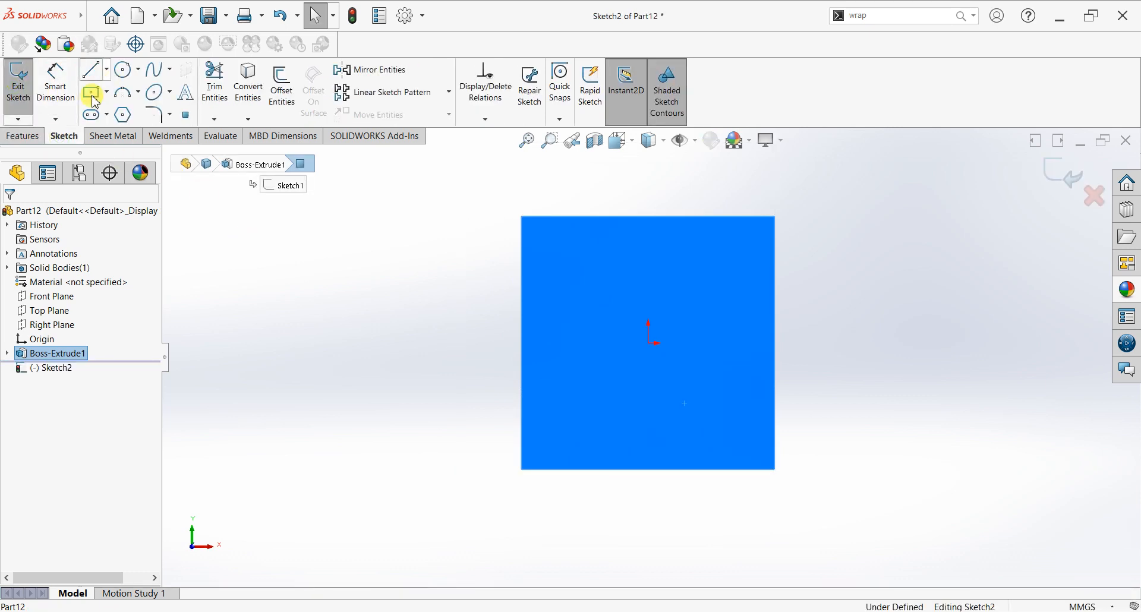
click(106, 92)
click(116, 112)
click(522, 469)
click(775, 404)
Step: Dimension the height of the rectangle along the end face's lower edge to 30 mm
click(54, 79)
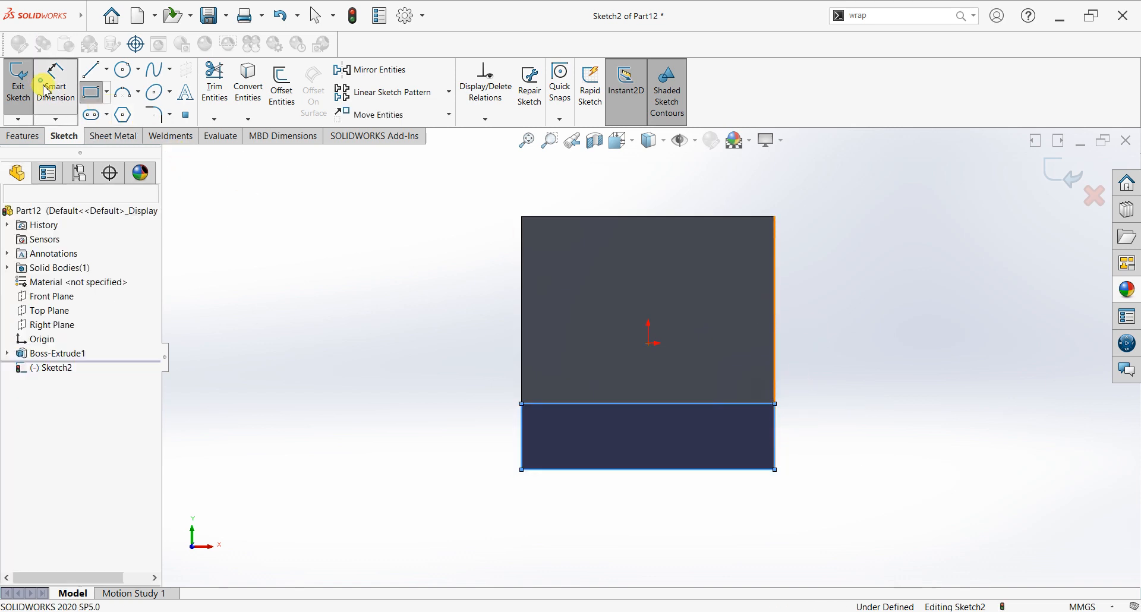
click(525, 431)
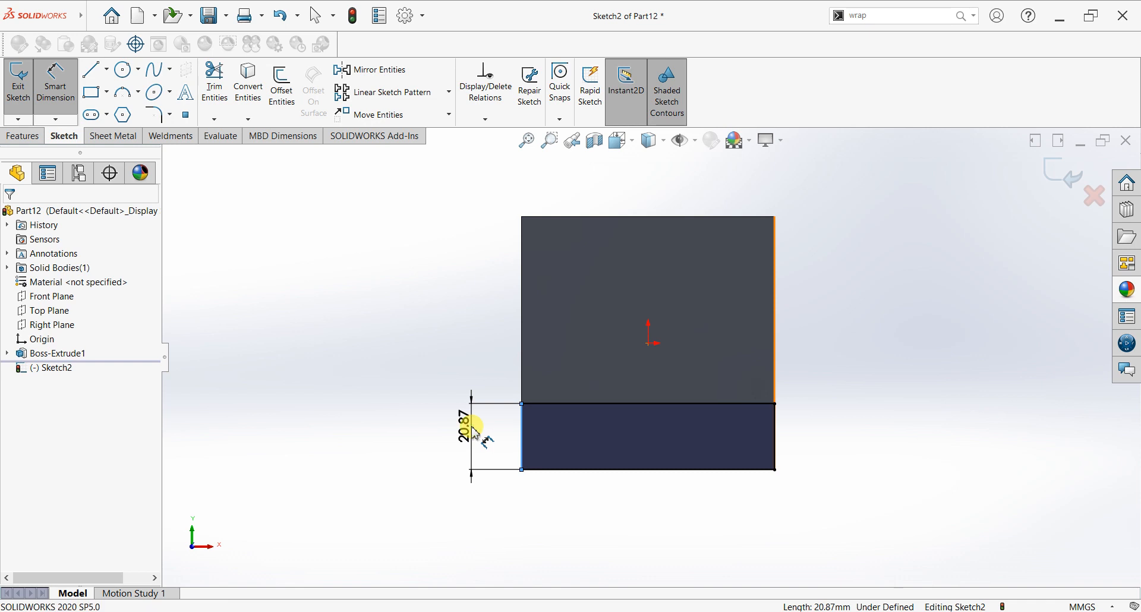
click(476, 431)
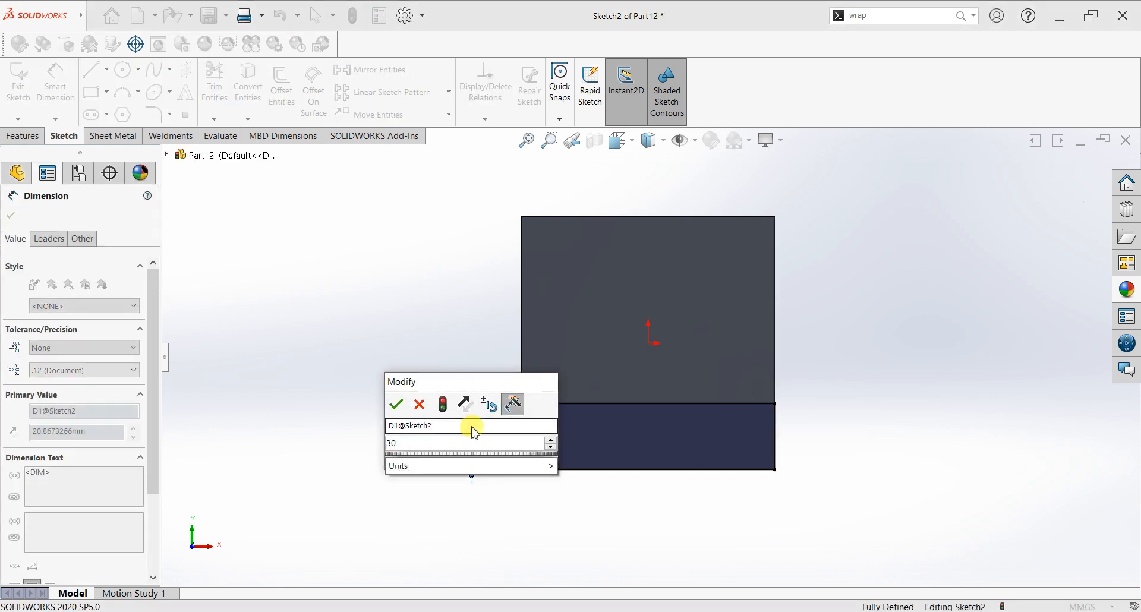
text(30)
key(Return)
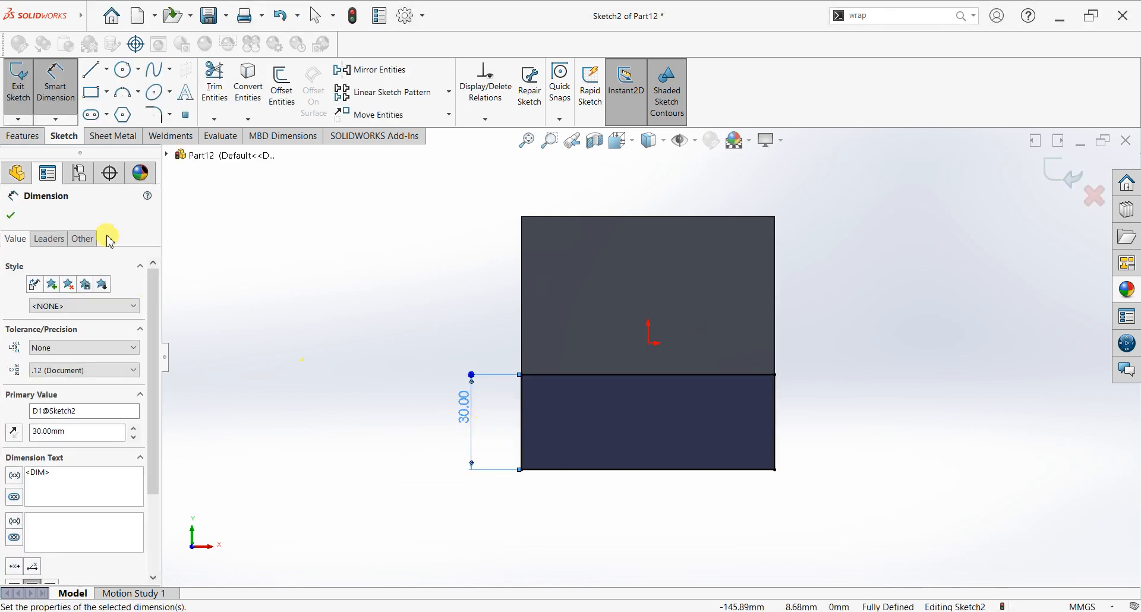
click(14, 216)
Step: Extrude the 30 mm high rectangle 80 mm outward from the end face, merged with the block
click(23, 135)
click(14, 107)
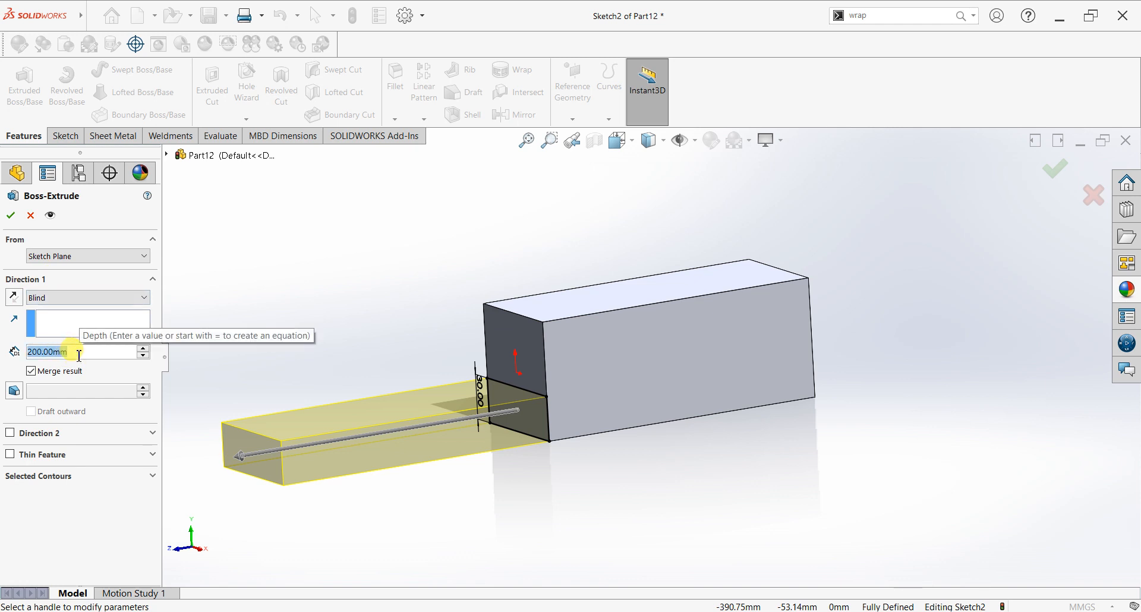
text(80)
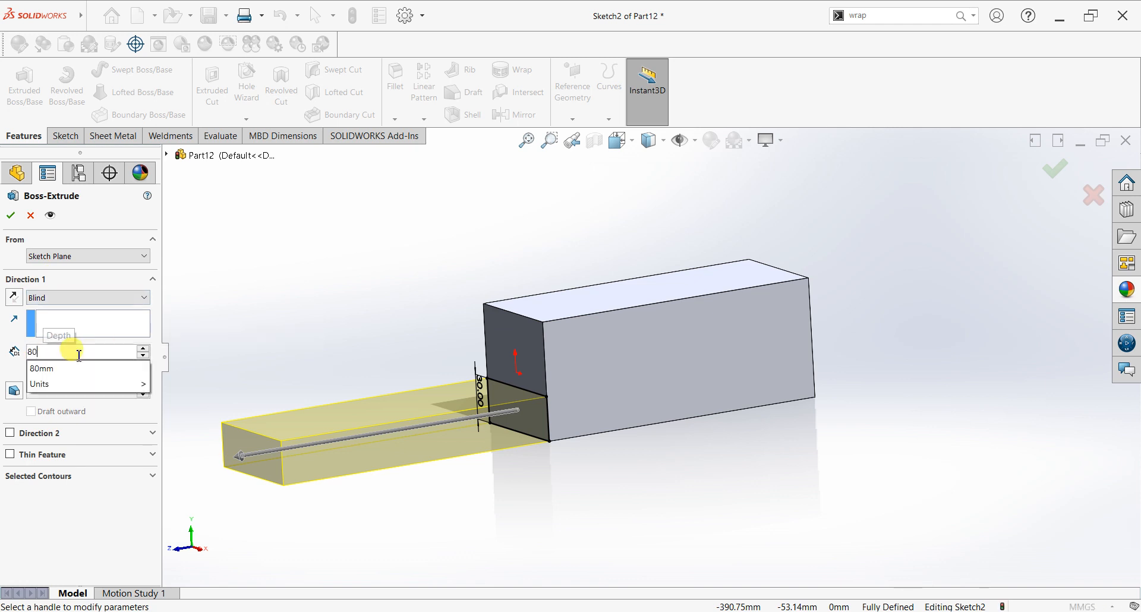
key(Return)
click(11, 215)
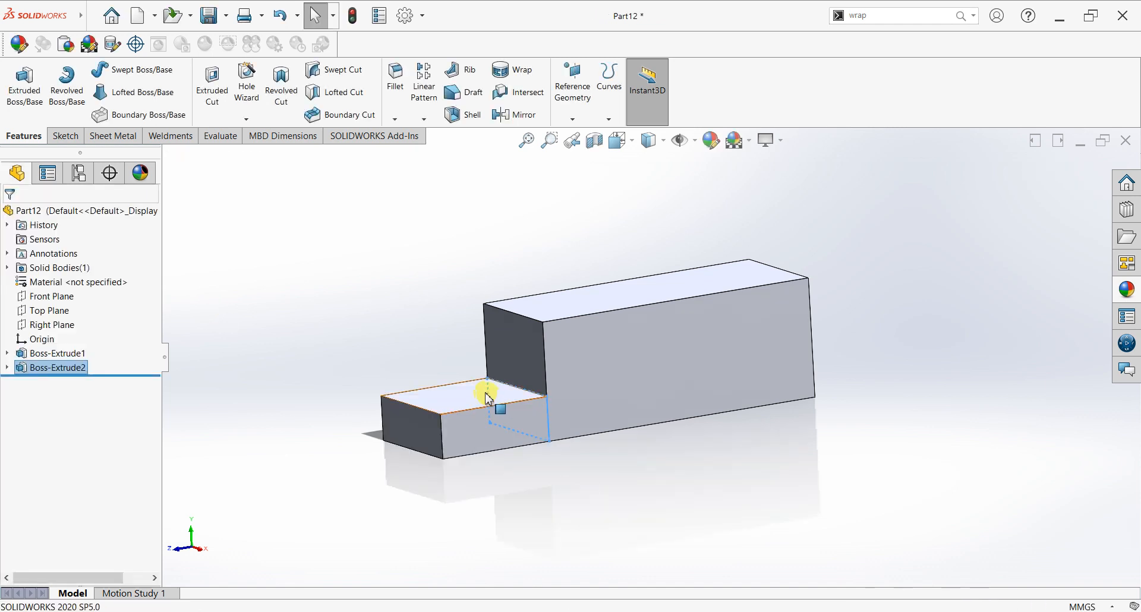
Step: On the tongue's upper face, sketch a center rectangle about 37 by 24 mm around the middle of the face
click(488, 398)
key(ctrl+8)
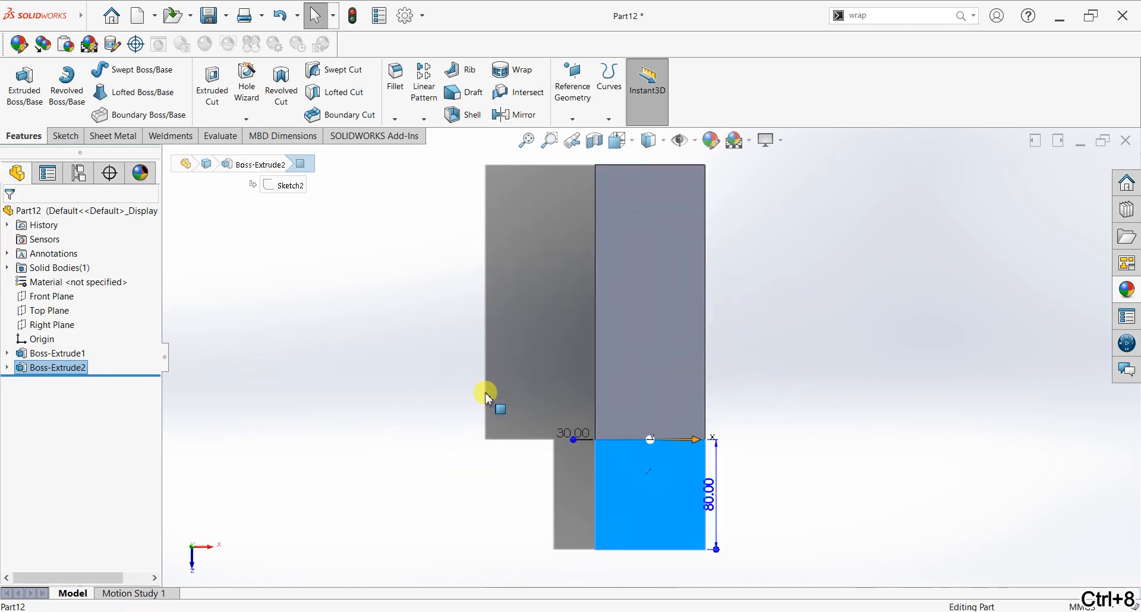
click(81, 137)
click(18, 83)
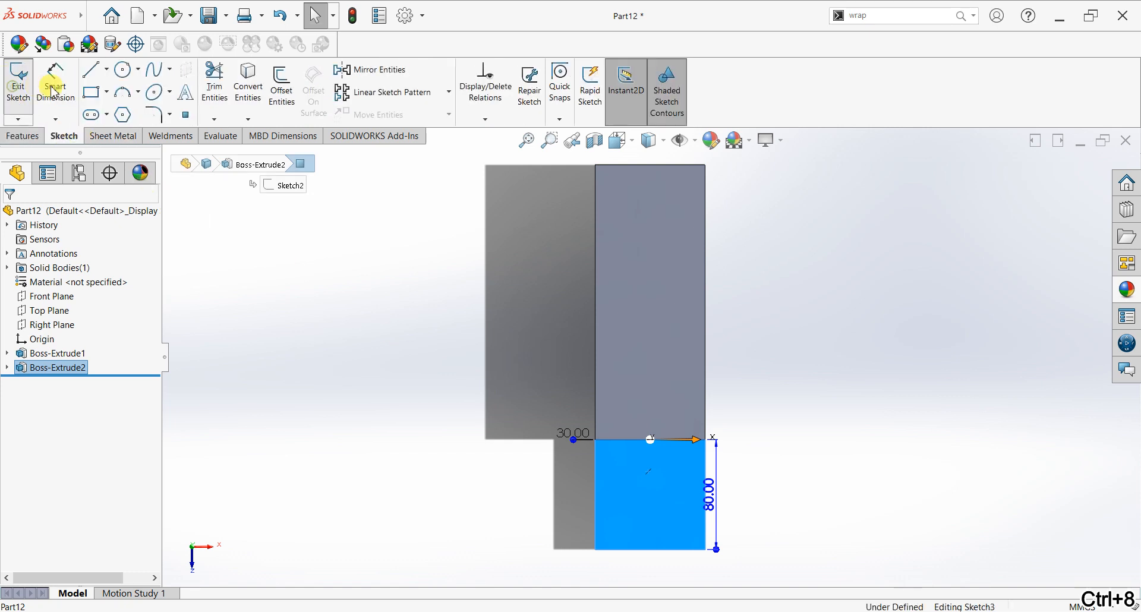
click(107, 92)
click(105, 127)
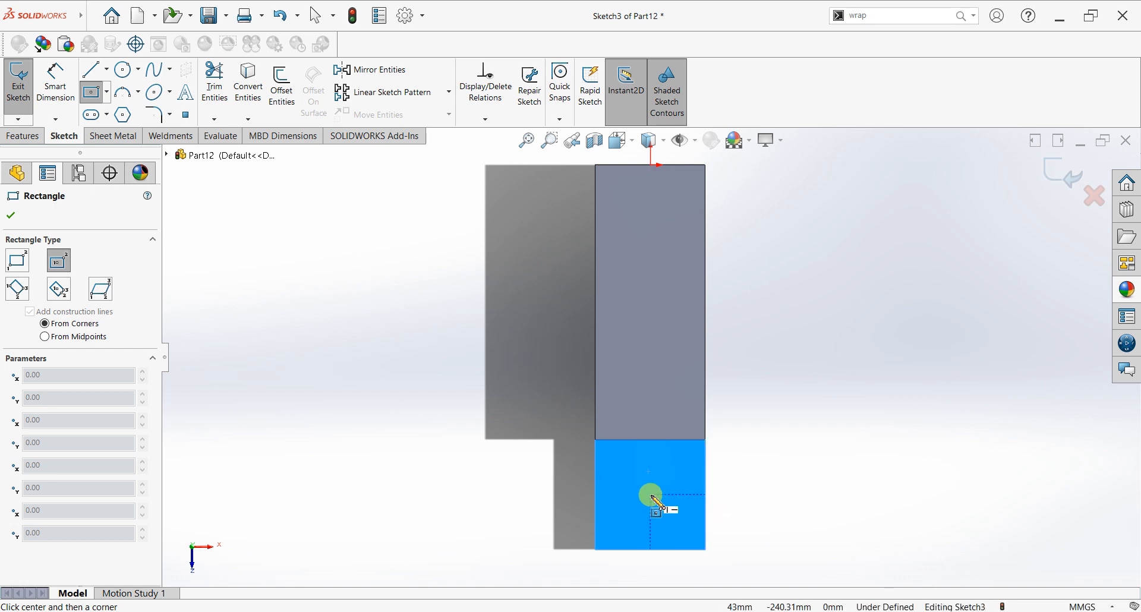
click(651, 494)
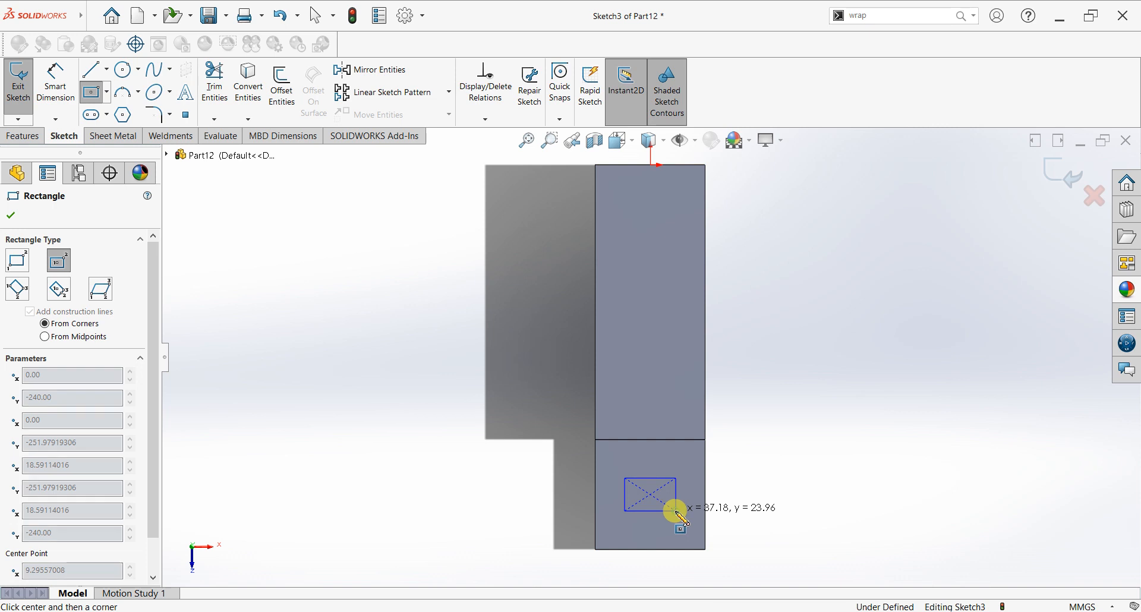
click(677, 511)
key(Escape)
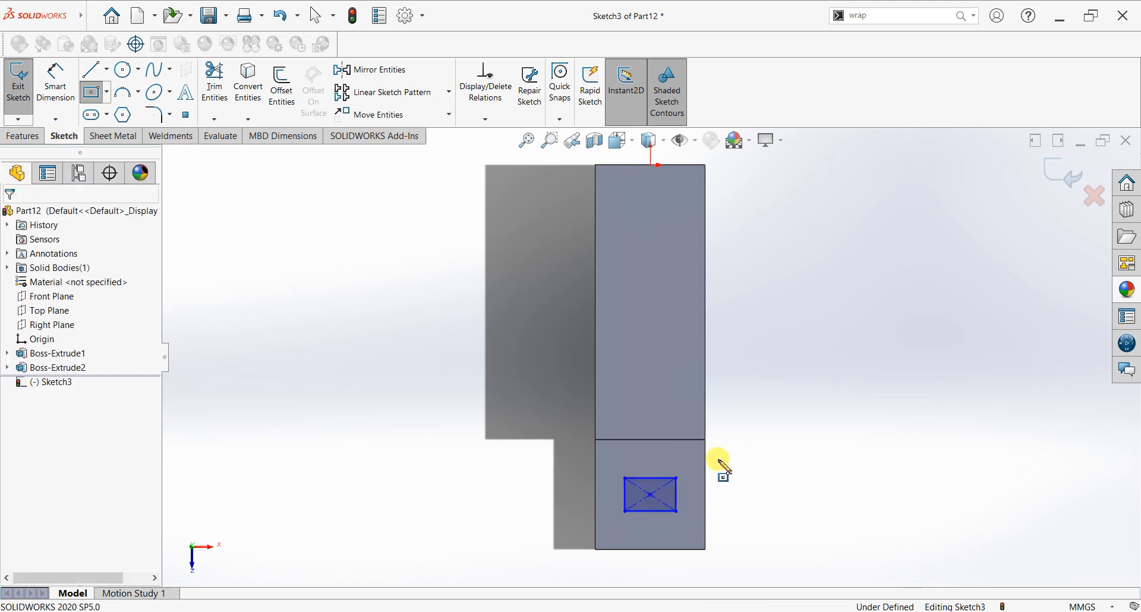
drag(719, 459, 618, 533)
drag(261, 512, 188, 495)
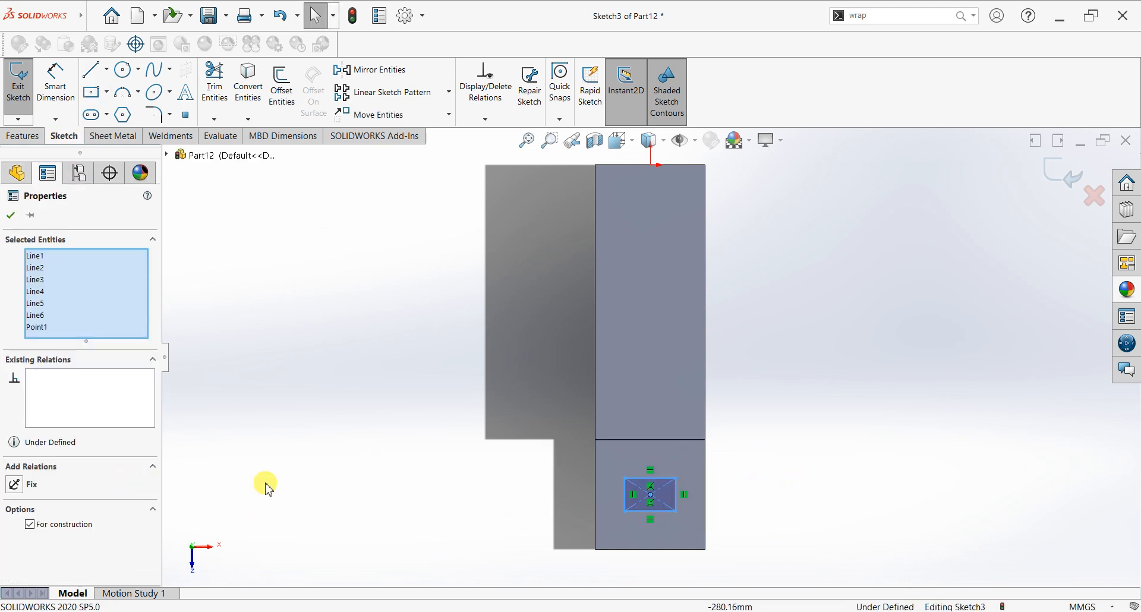
Step: Dimension the rectangle's width across the tongue to 25 mm
click(55, 83)
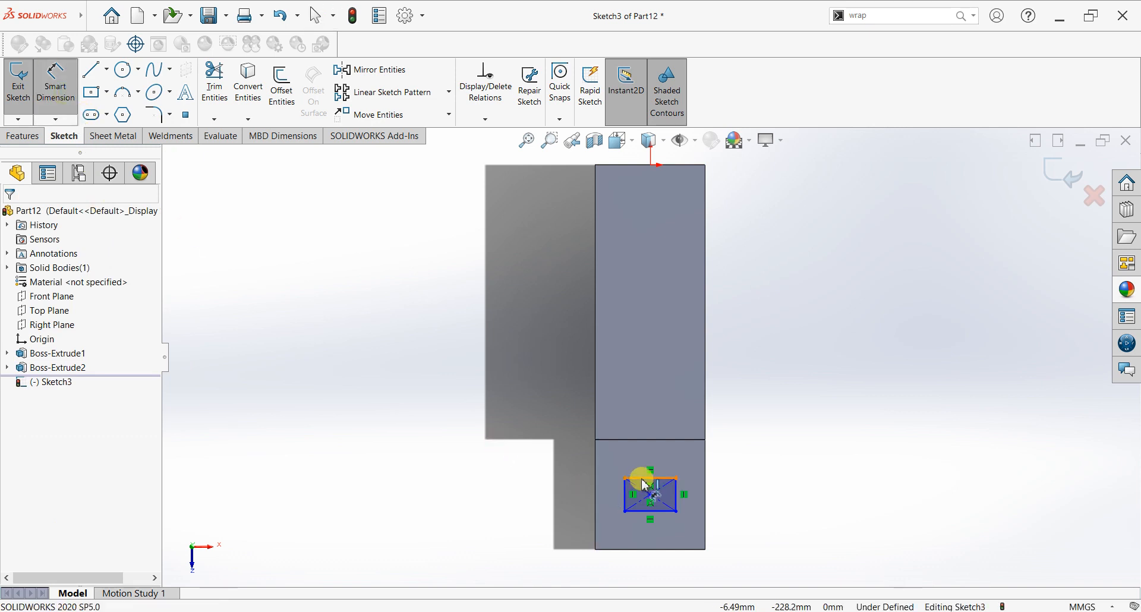
click(650, 459)
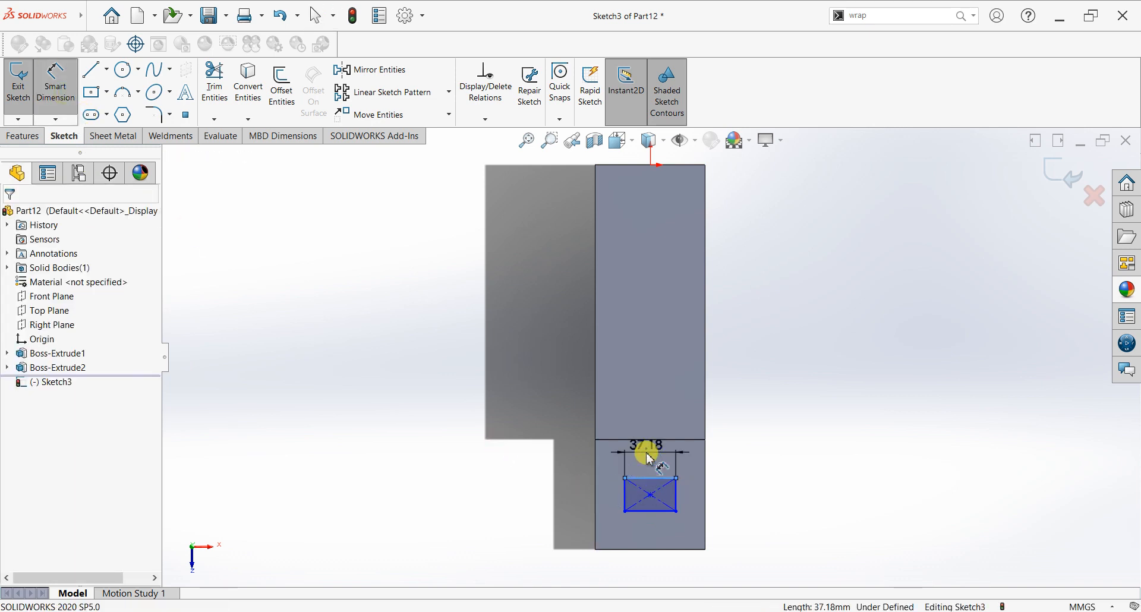
click(648, 457)
click(726, 473)
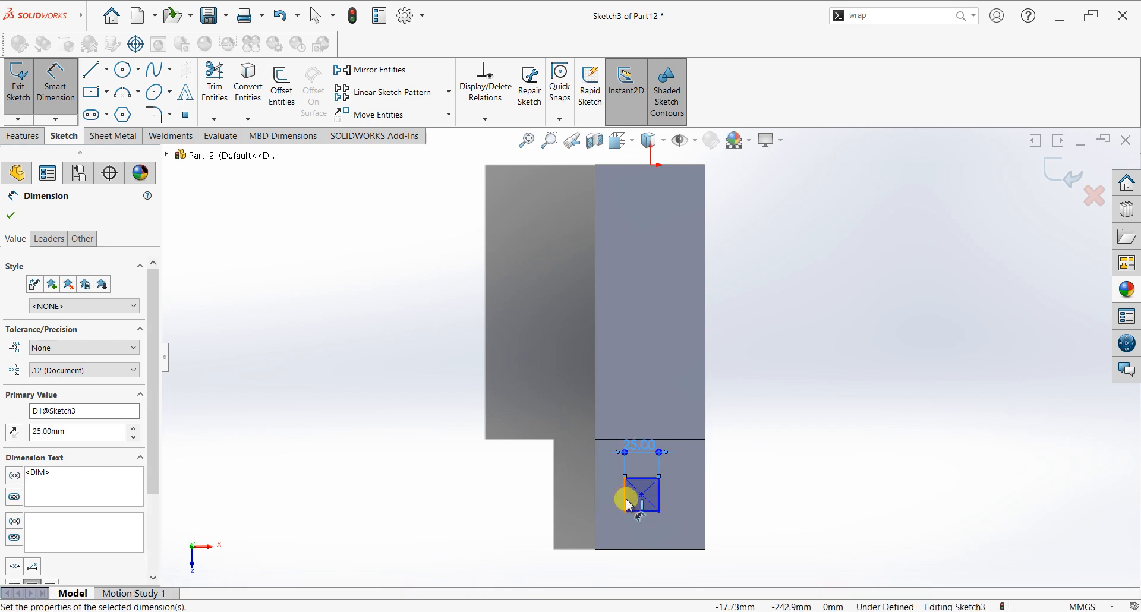
Step: Try to dimension the gap between the rectangle's left side and the tongue face's left edge
click(596, 505)
click(607, 532)
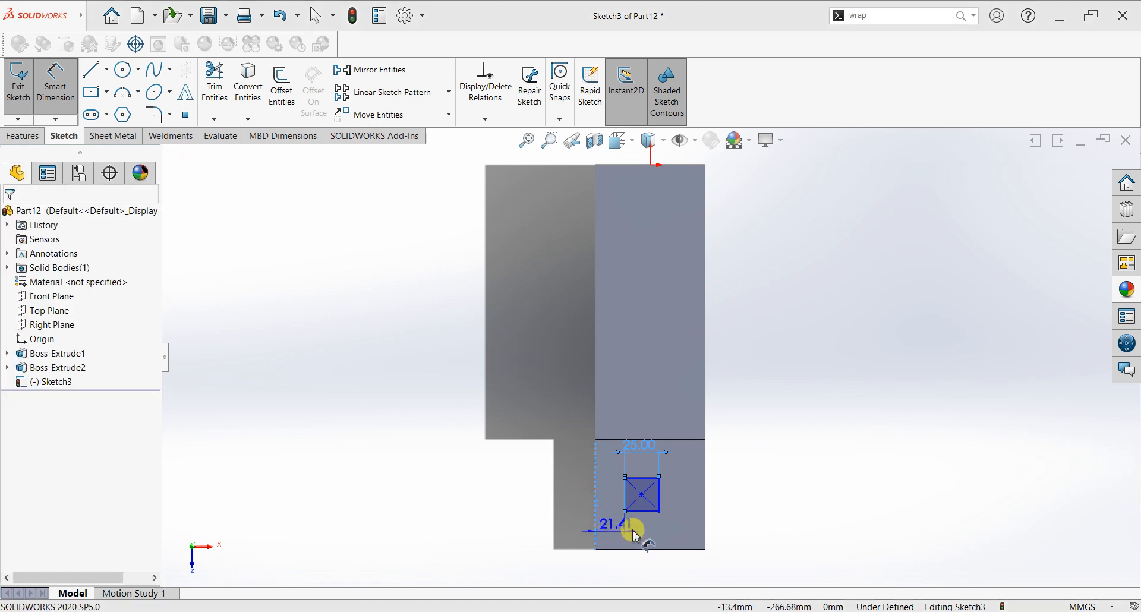
click(721, 509)
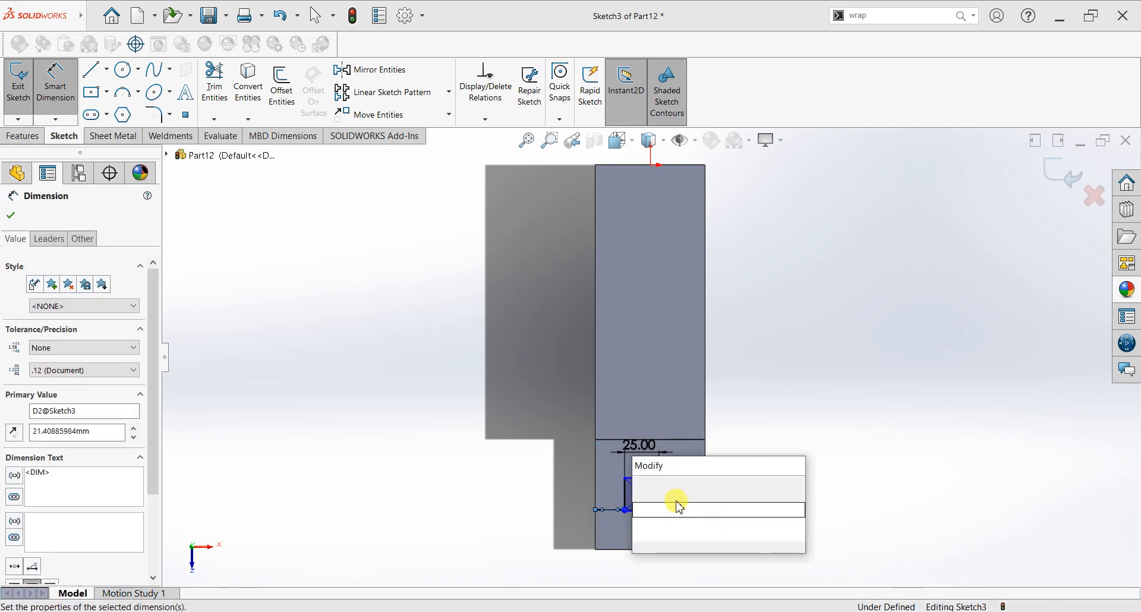
key(Return)
key(Escape)
click(716, 503)
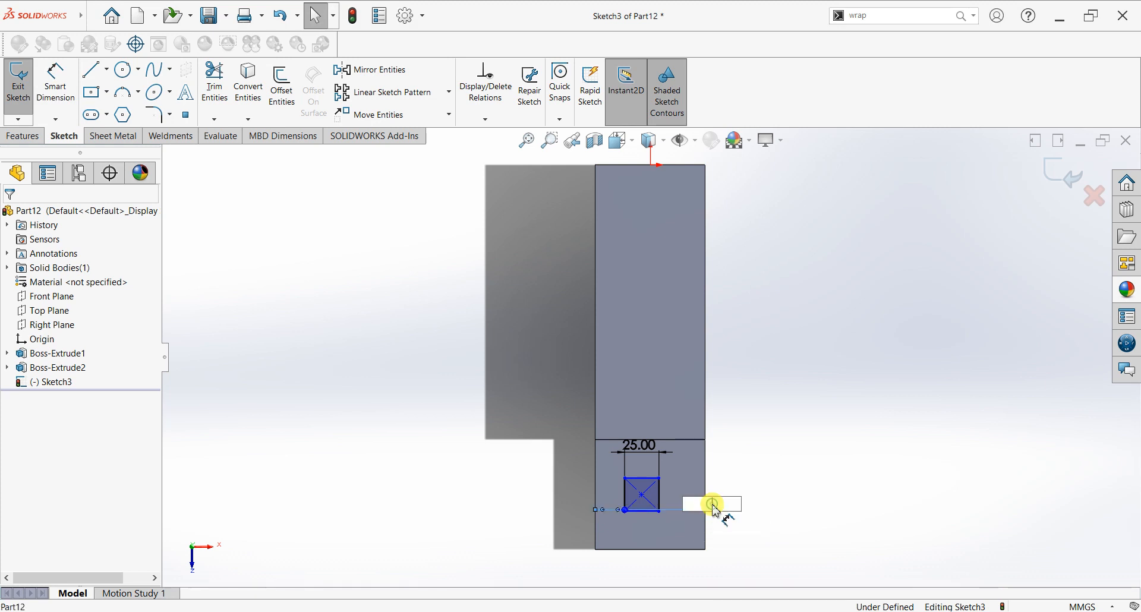
click(774, 508)
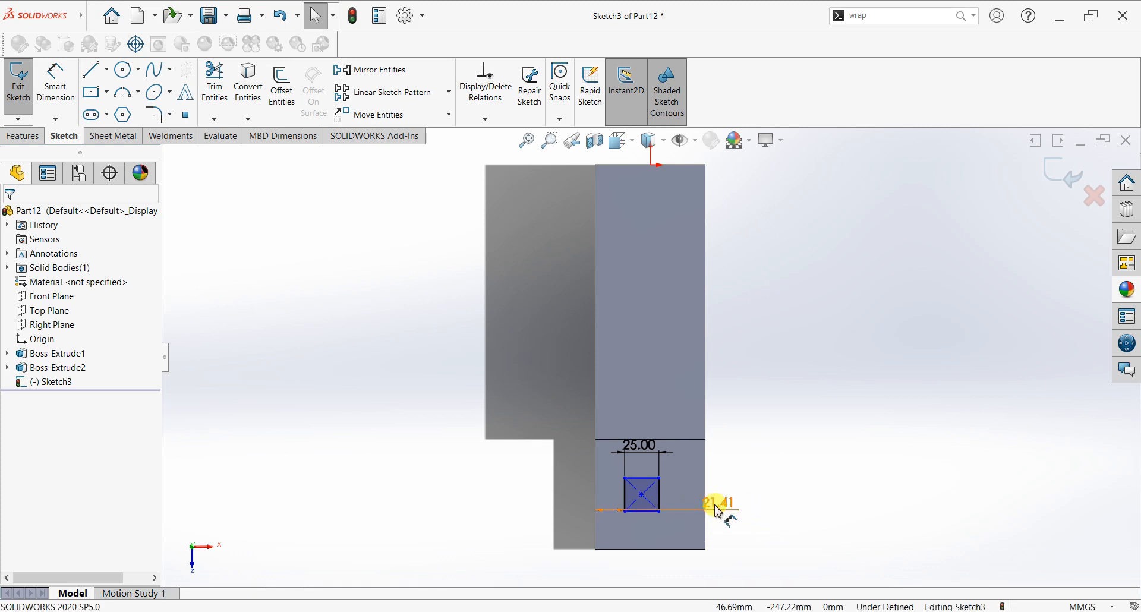
key(ctrl+z)
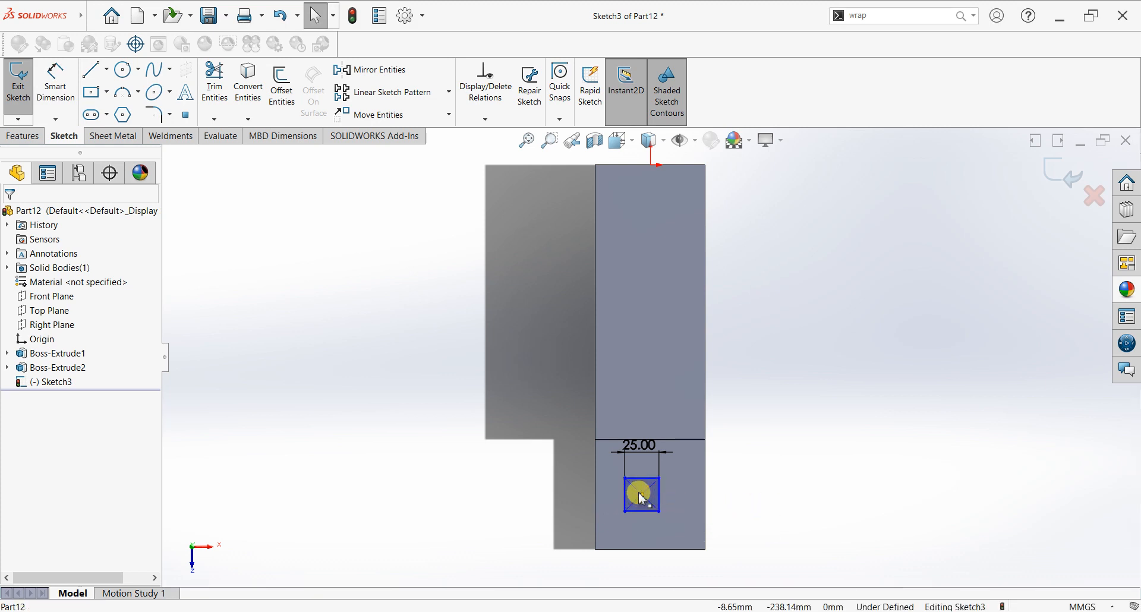
Step: Dimension the rectangle's height along the tongue to 25 mm
click(56, 84)
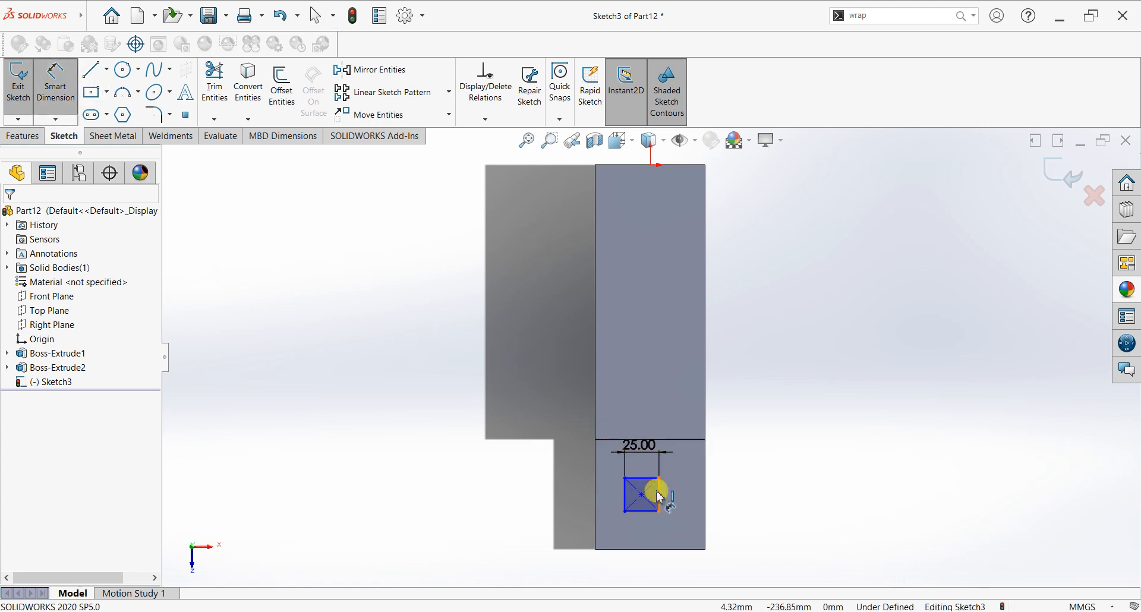
click(682, 501)
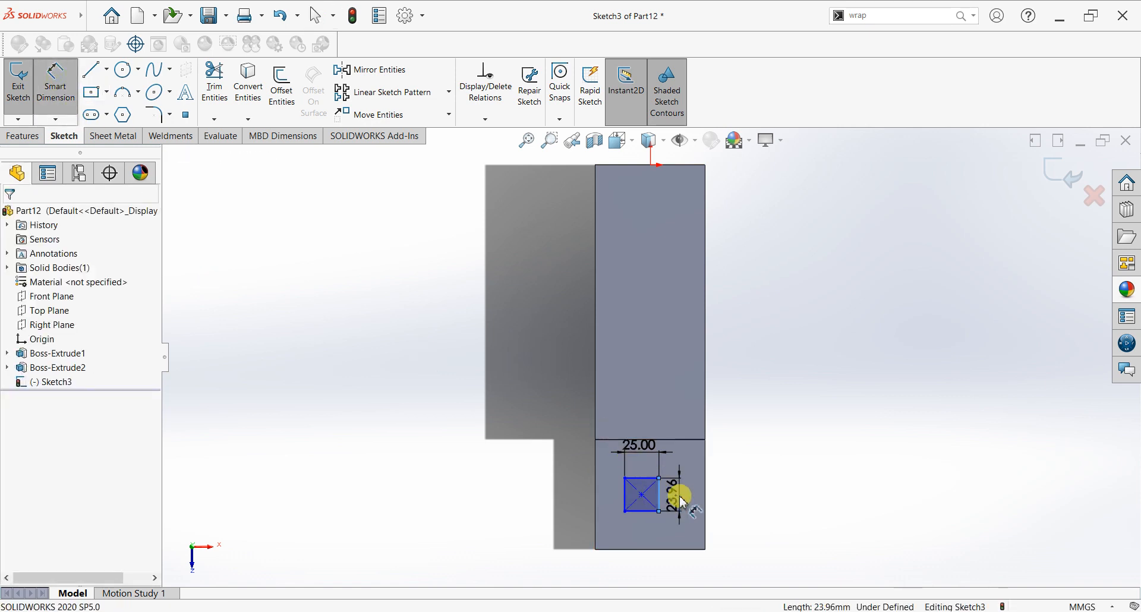
click(680, 497)
text(25)
key(Return)
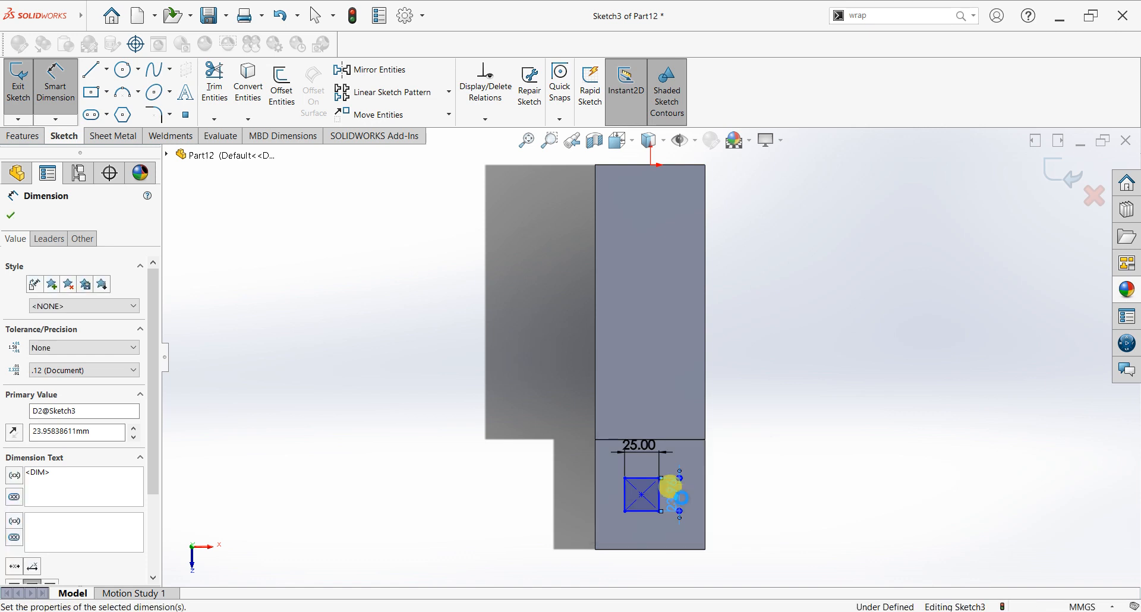
Step: Dimension the square's center 40 mm from the tongue's left edge and 40 mm from its outer end edge
click(595, 504)
click(618, 576)
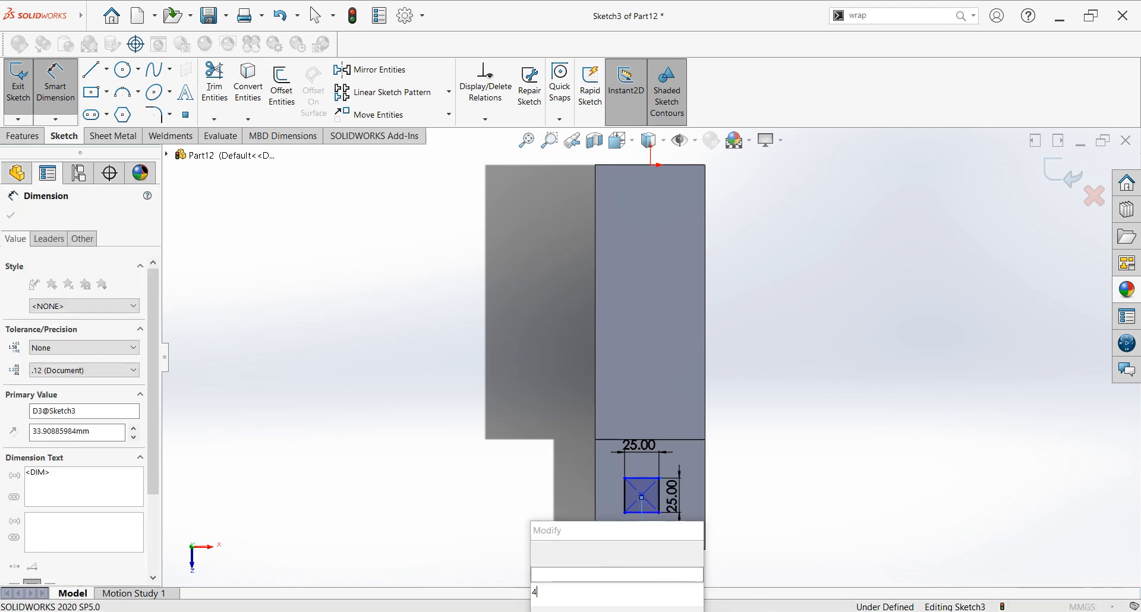
text(40)
key(Return)
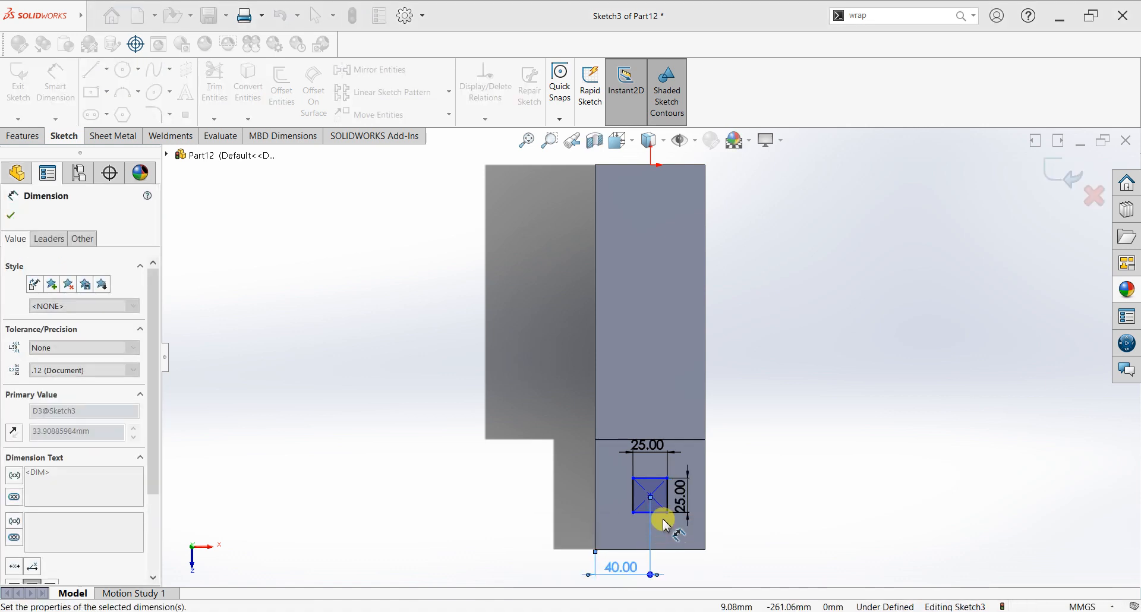
click(651, 496)
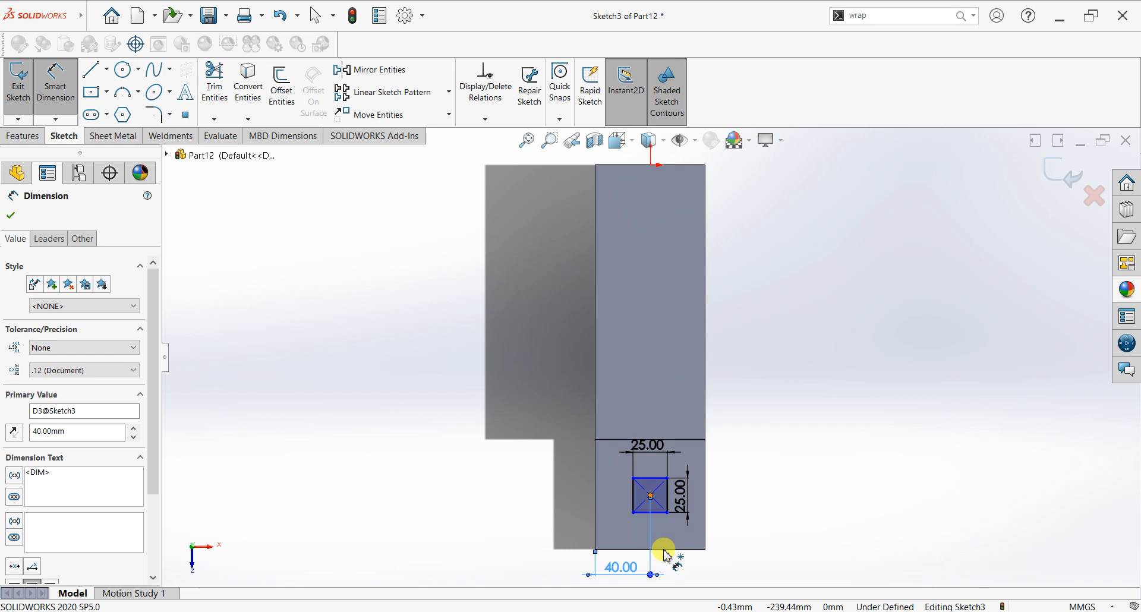
click(662, 549)
click(784, 521)
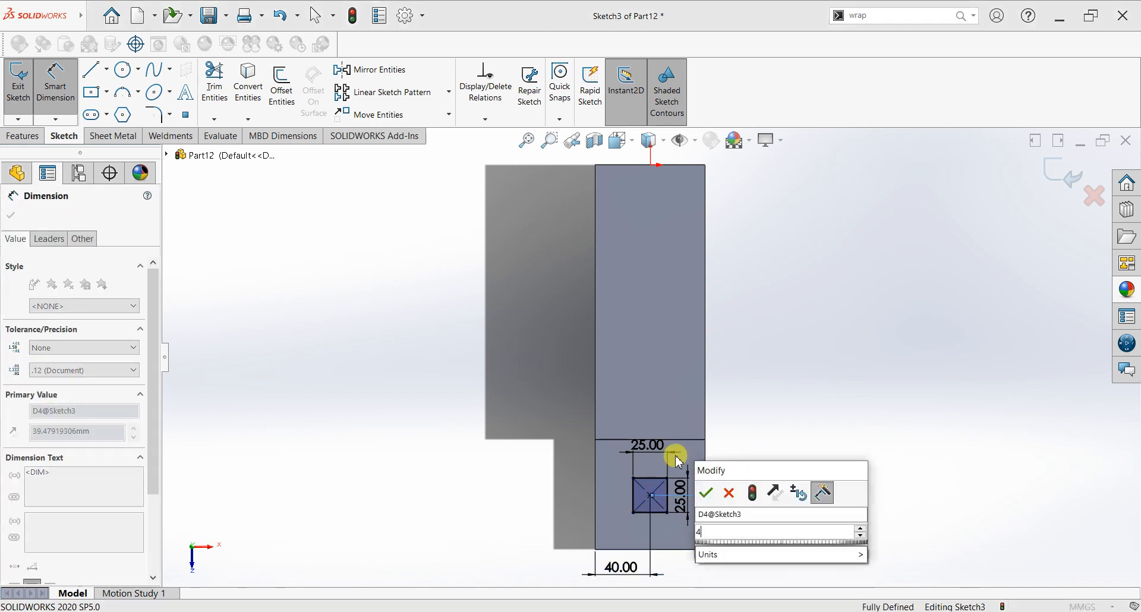
text(40)
key(Return)
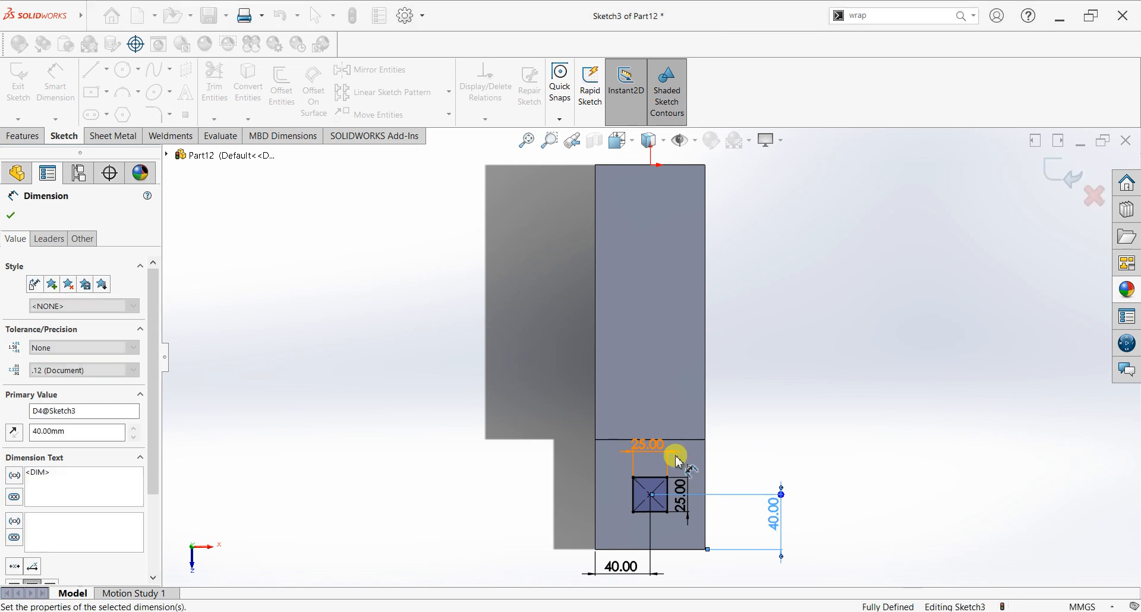
click(10, 216)
Step: Cut the 25 mm square through the tongue with an Extruded Cut set to Through All
click(7, 138)
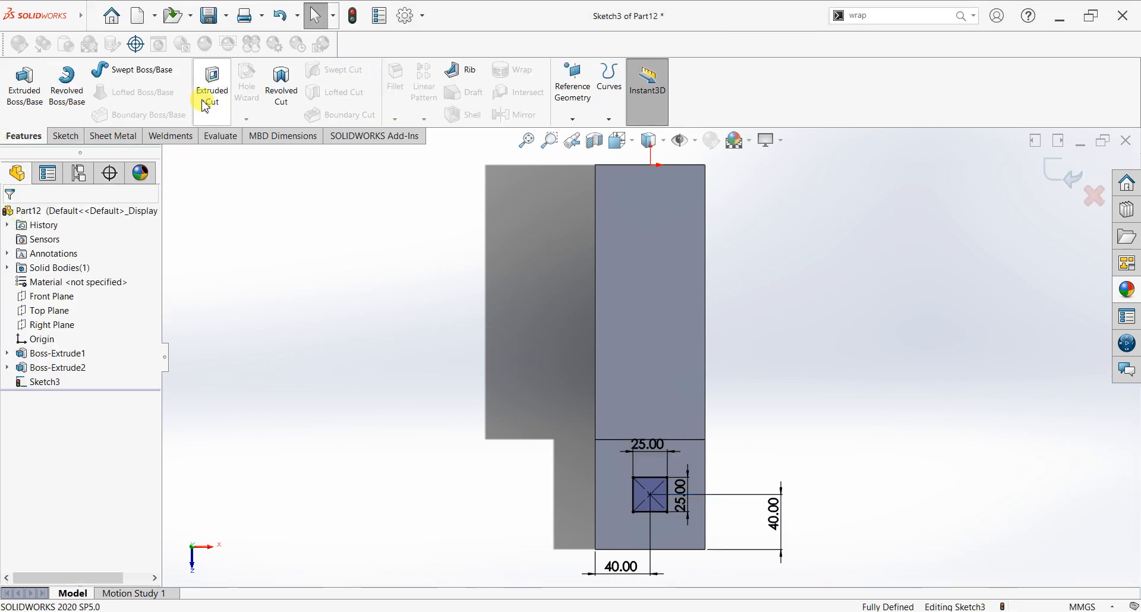
click(206, 102)
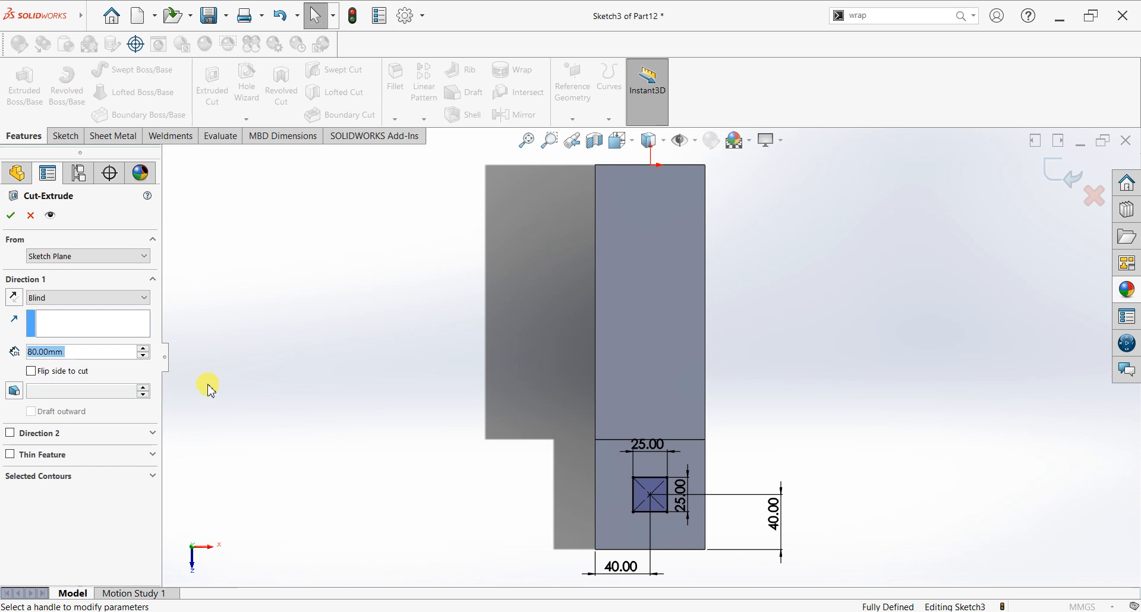
click(101, 301)
click(94, 310)
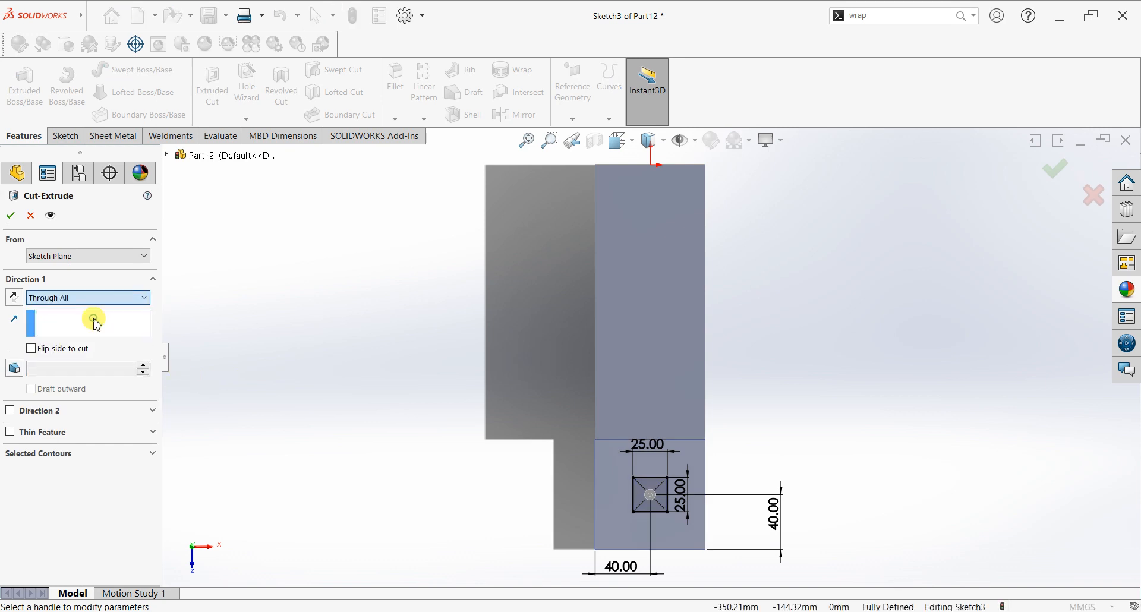
middle_drag(416, 423, 468, 398)
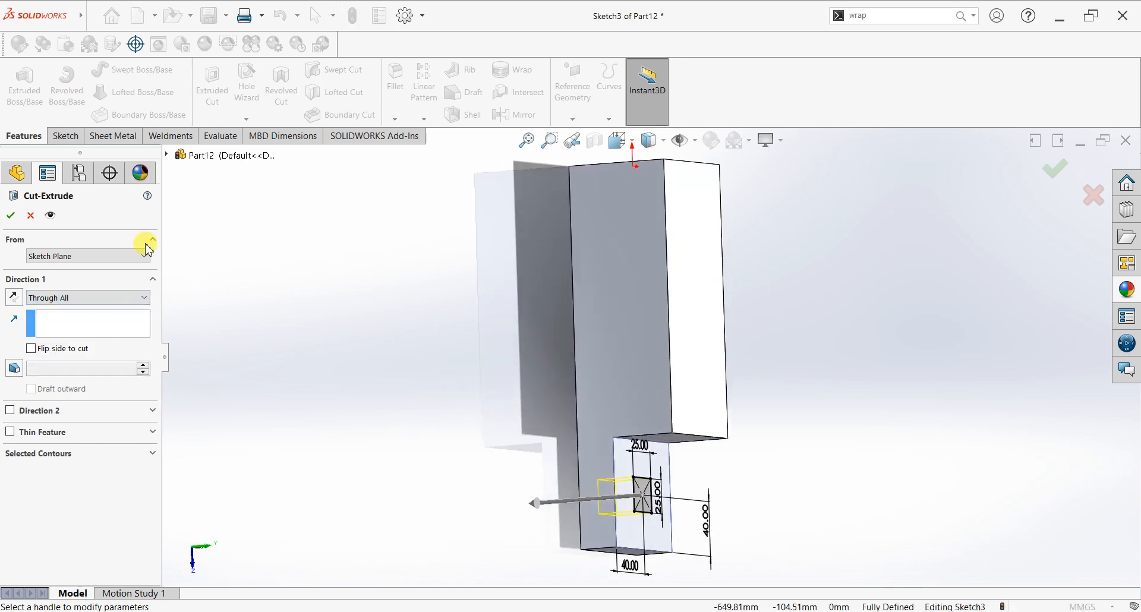
click(10, 215)
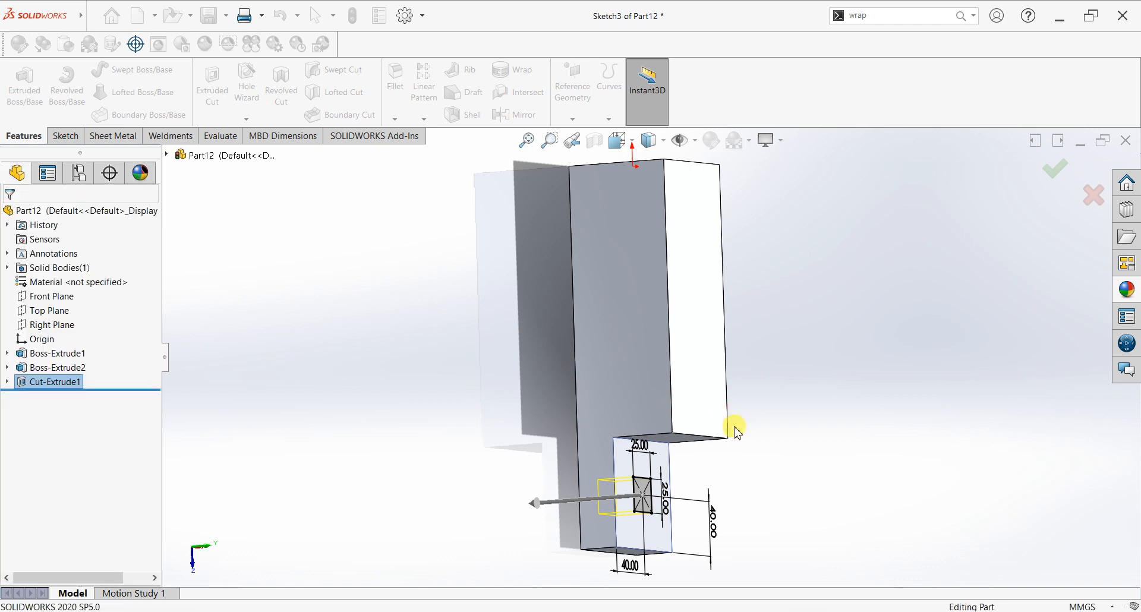
mouse_move(736, 497)
middle_down()
mouse_move(678, 382)
mouse_move(731, 386)
middle_up()
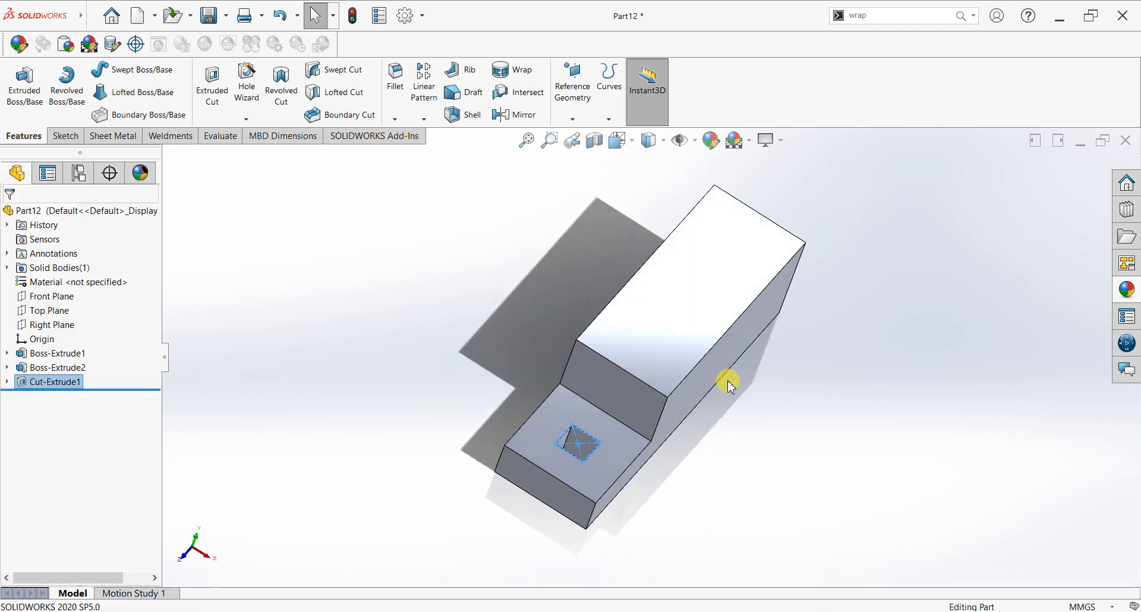
Step: Apply a wood appearance to the whole part
click(1128, 289)
drag(1079, 565, 661, 338)
click(687, 345)
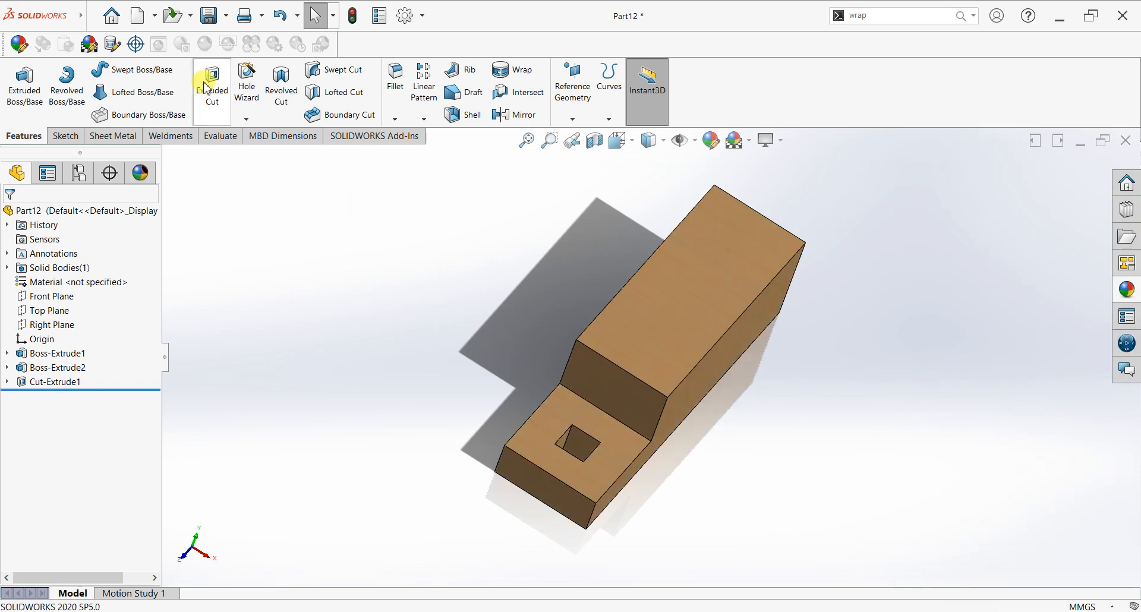
Step: Save the part as Part2 in the Woode Joints folder and close it
click(226, 16)
click(228, 55)
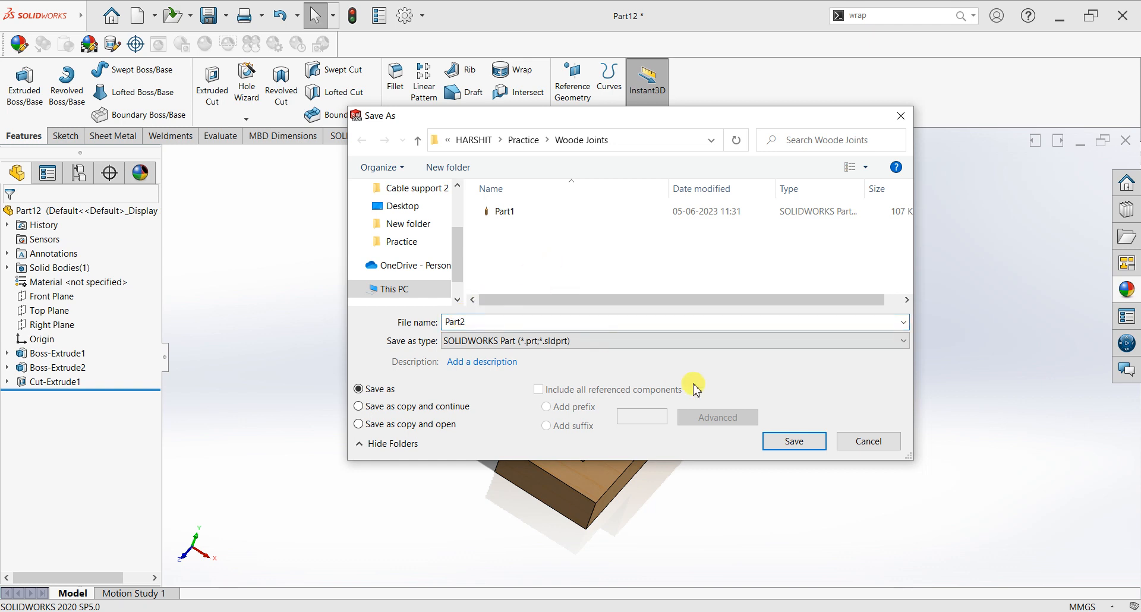
click(783, 443)
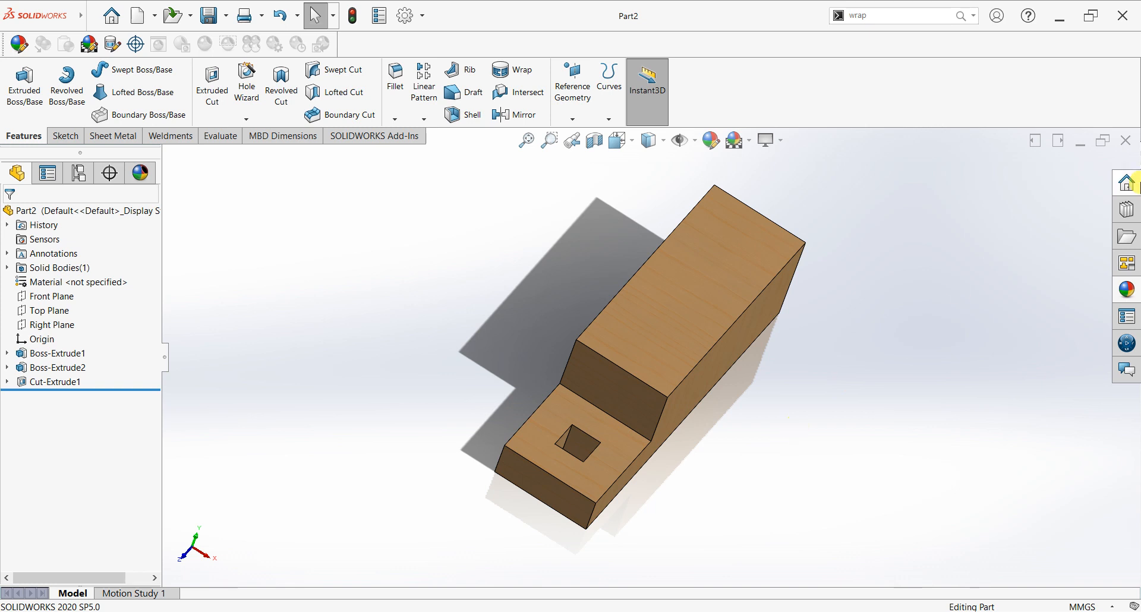
click(1133, 146)
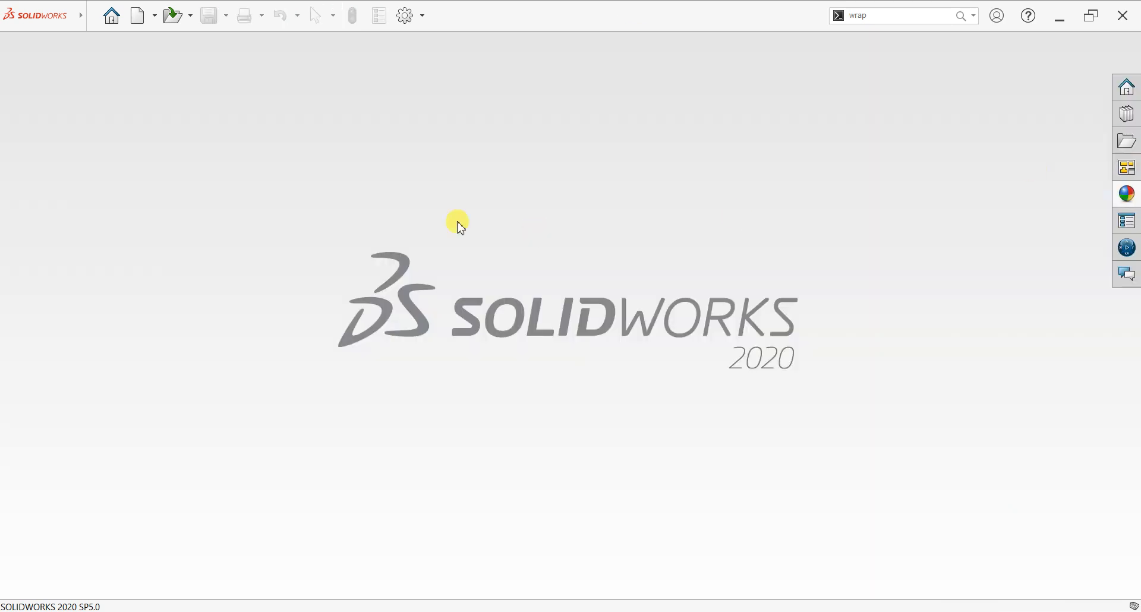
Step: Create a new part and sketch a center rectangle about 50 mm wide at the origin on the Right Plane for an extruded boss
click(146, 23)
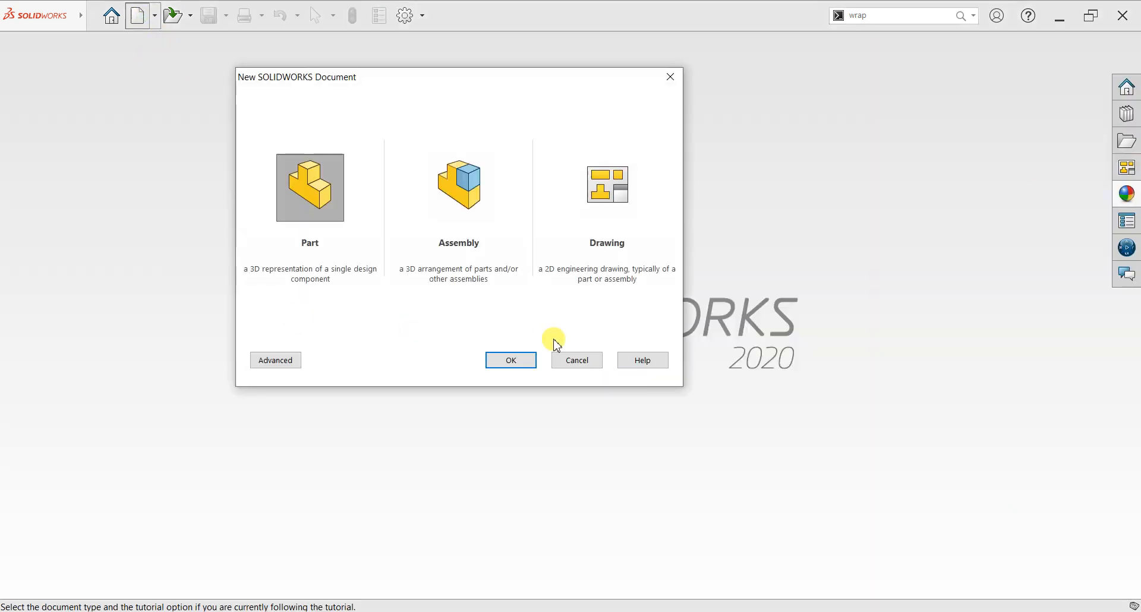
click(521, 355)
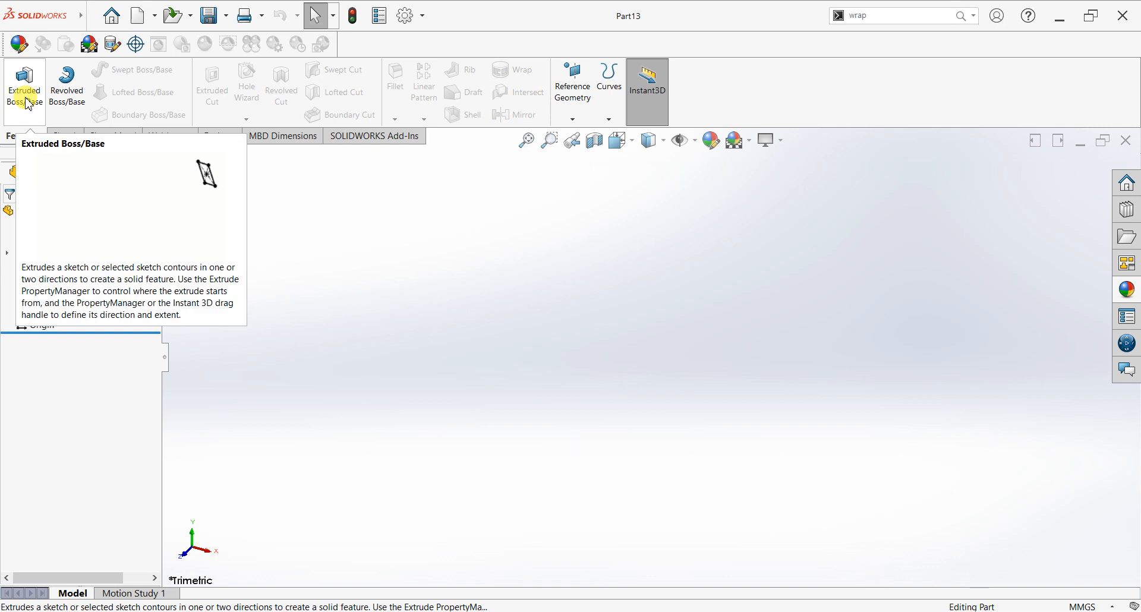
click(27, 101)
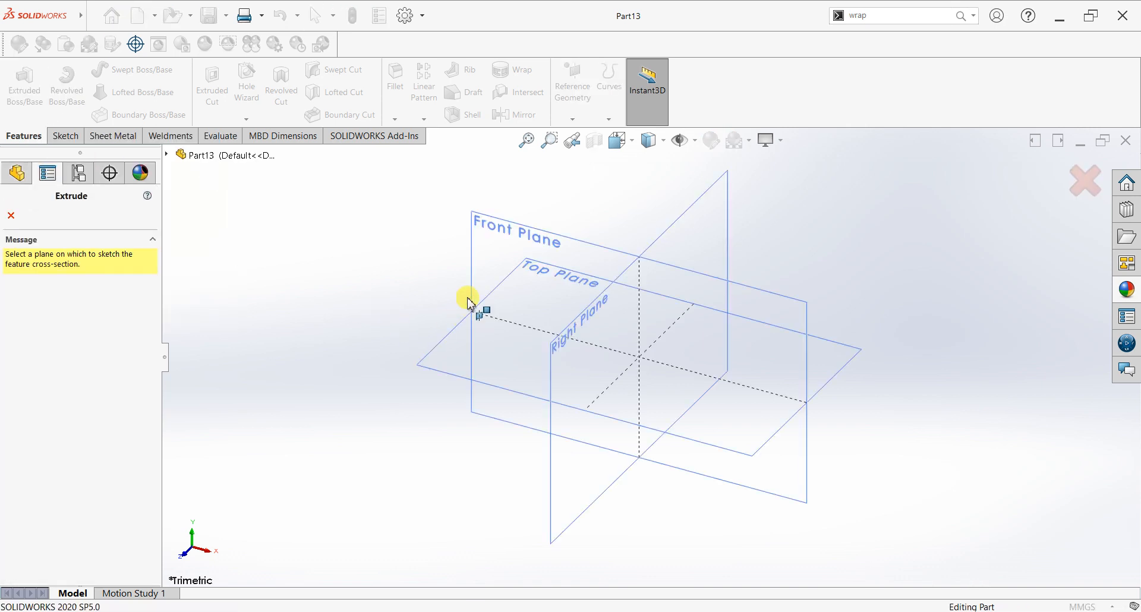
click(683, 217)
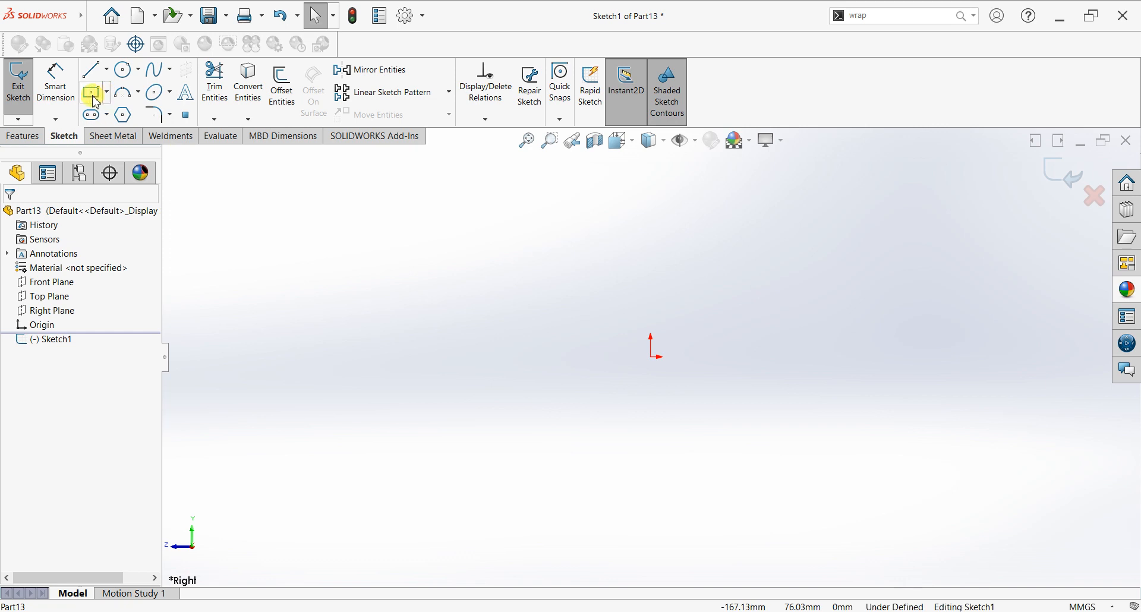
click(96, 103)
click(656, 356)
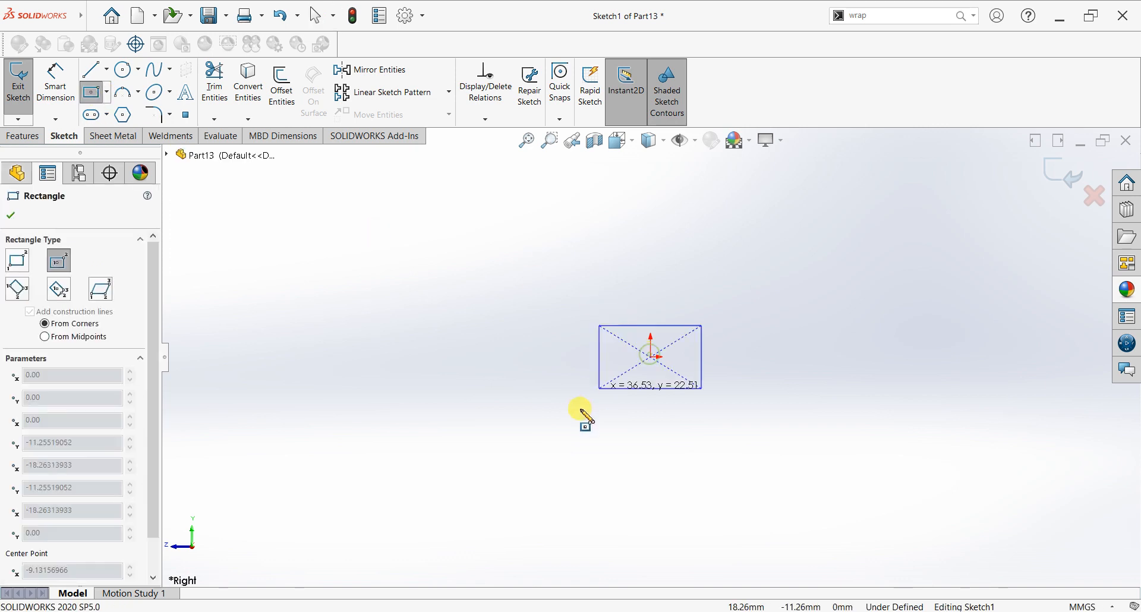
Step: Dimension the rectangle's width and height to 80 mm each
click(73, 105)
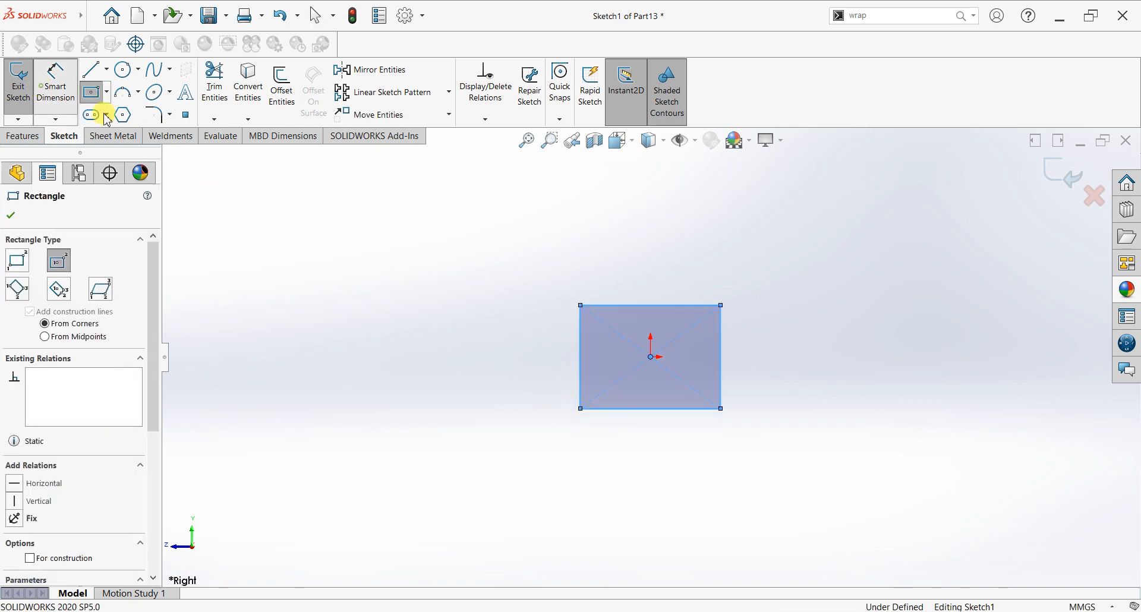
click(651, 283)
click(652, 283)
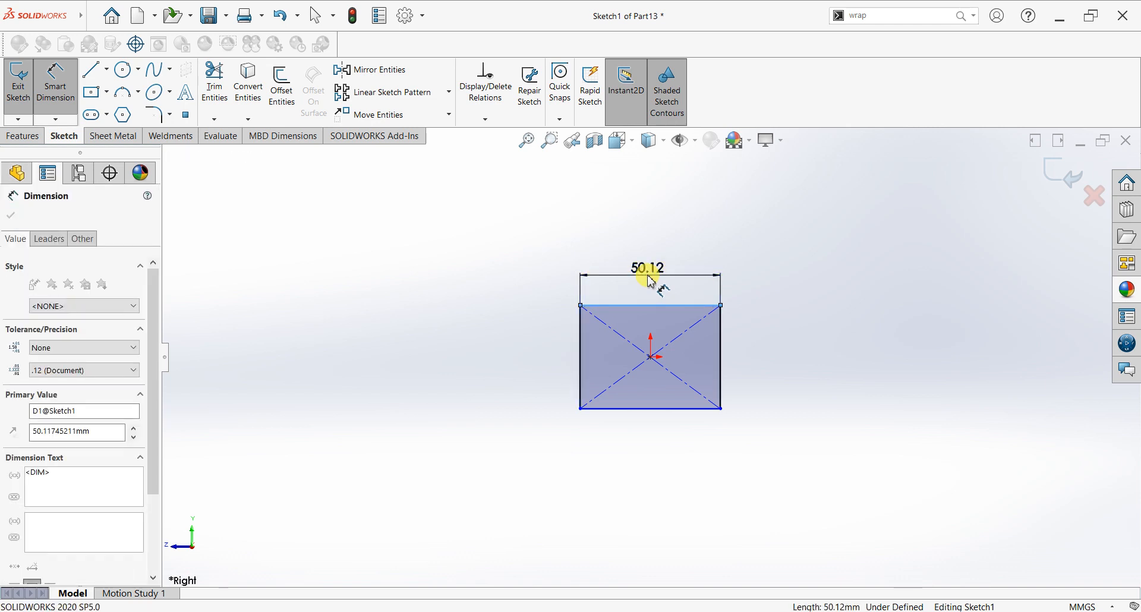
text(80)
key(Return)
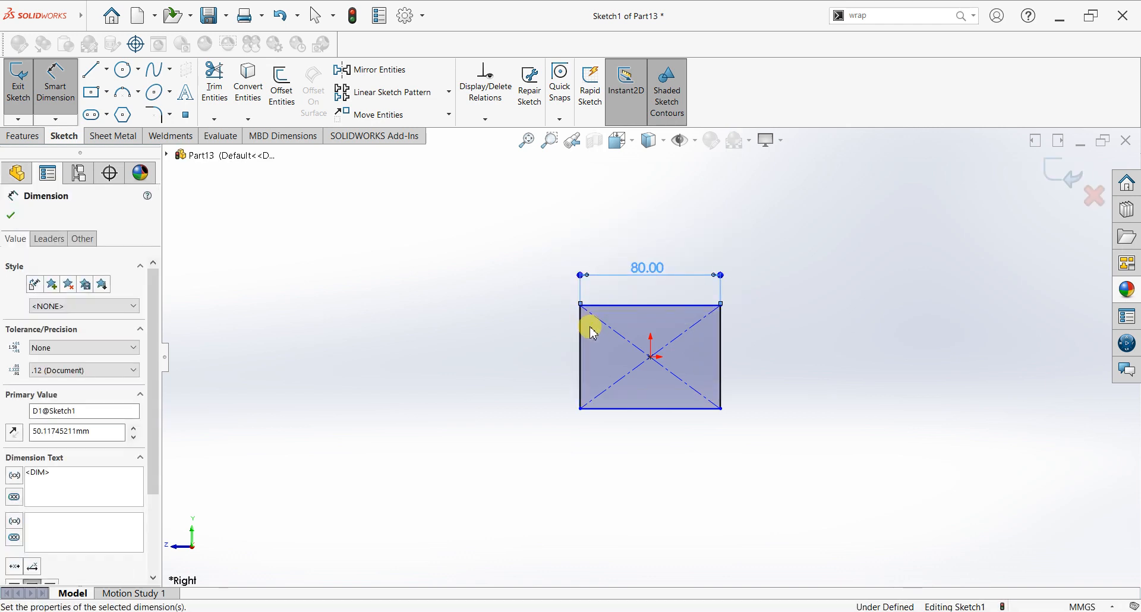
click(581, 351)
click(547, 357)
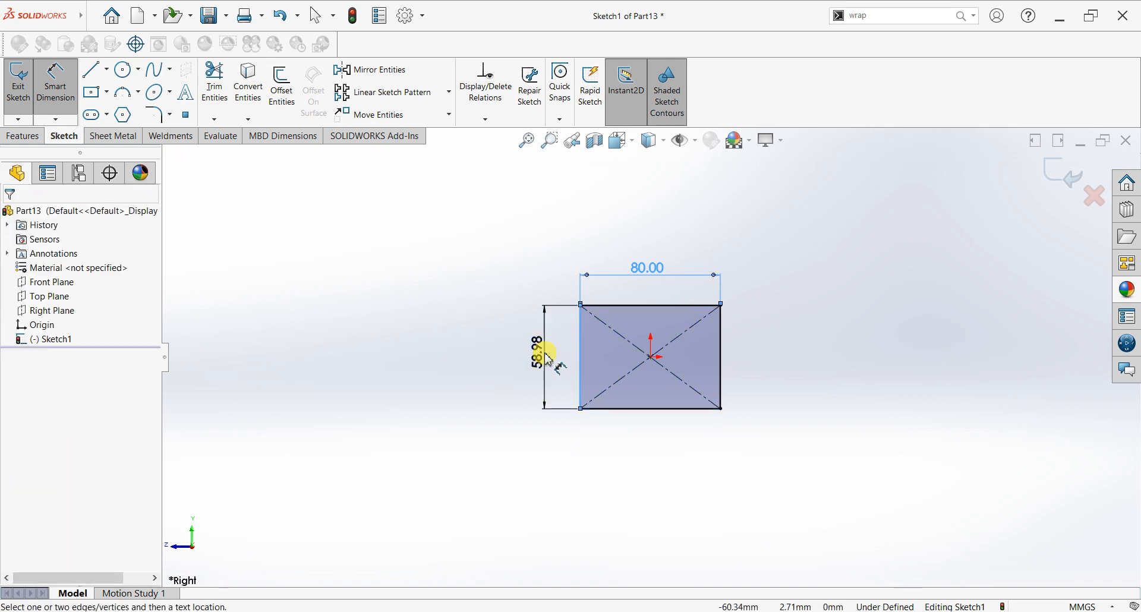
key(Return)
click(12, 218)
Step: Extrude the 80 mm square 200 mm Blind as a solid beam
click(23, 136)
click(24, 89)
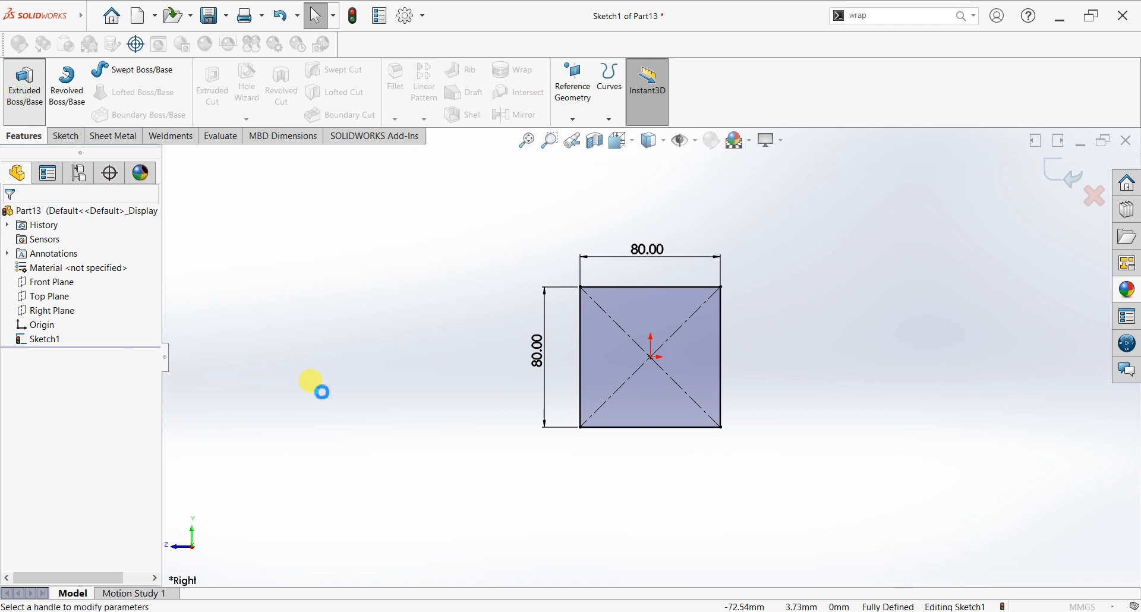
text(20)
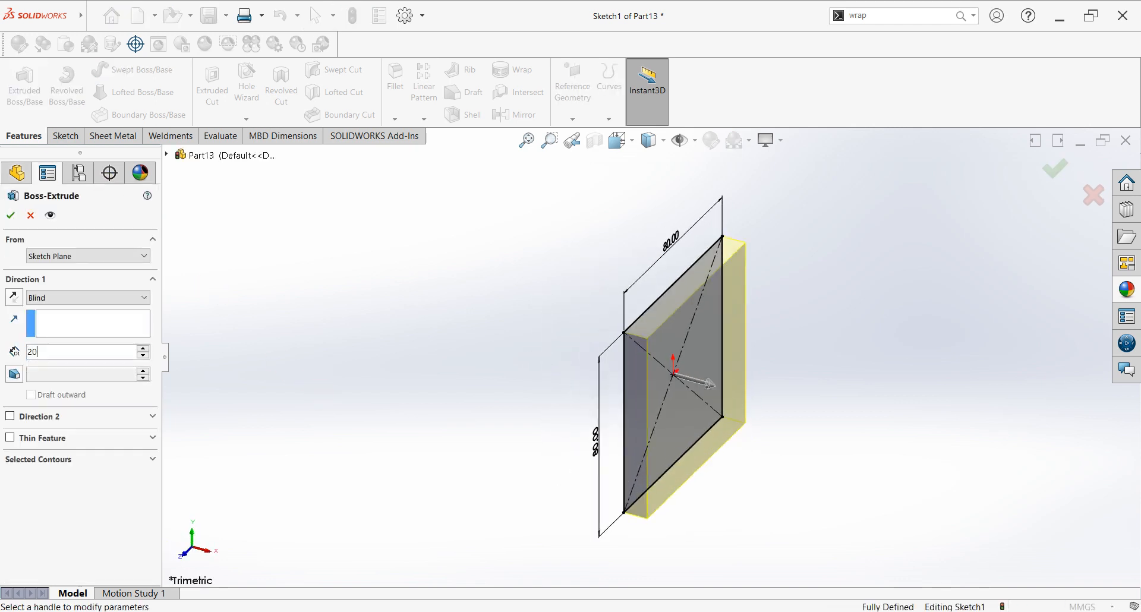
text(0)
key(Return)
click(6, 215)
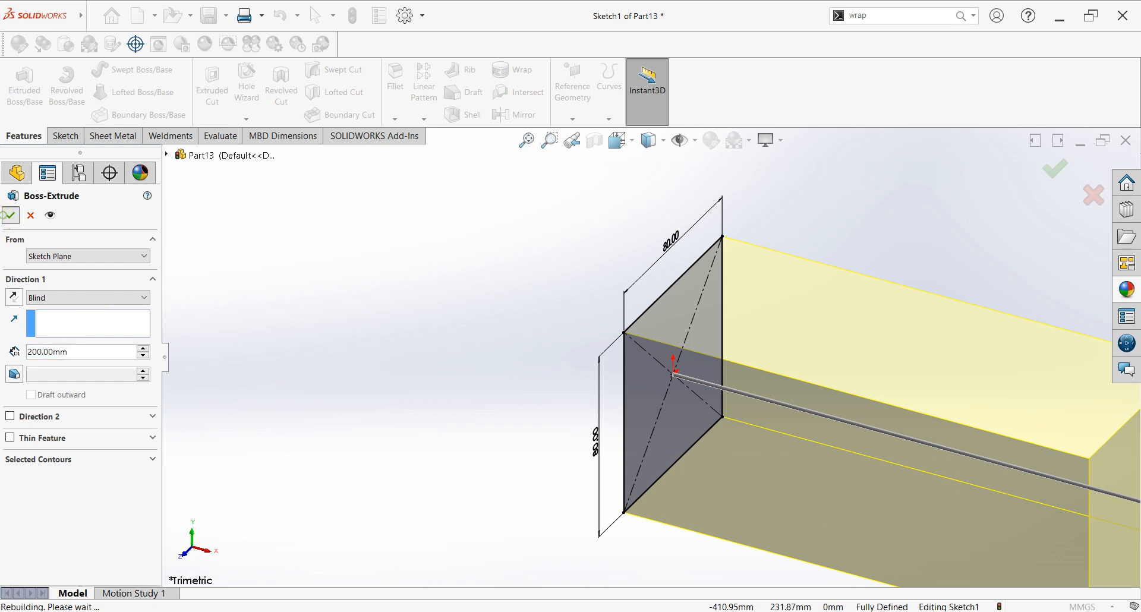
Step: Sketch a corner rectangle about 27 mm high on the beam's far end face, spanning its full width from the upper edge
scroll(773, 339, up, 5)
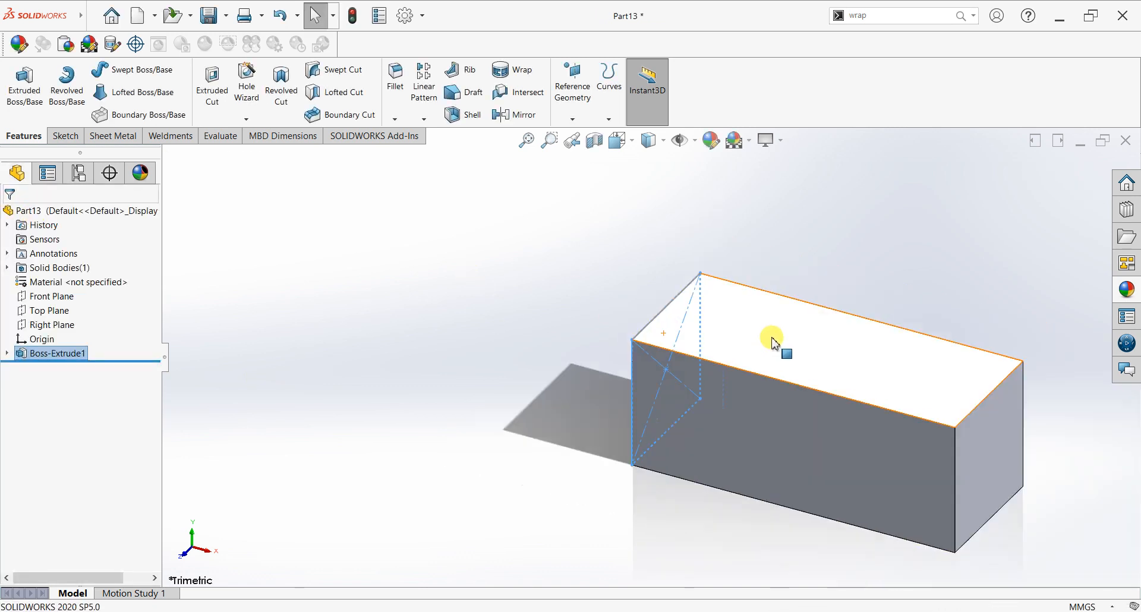
click(921, 387)
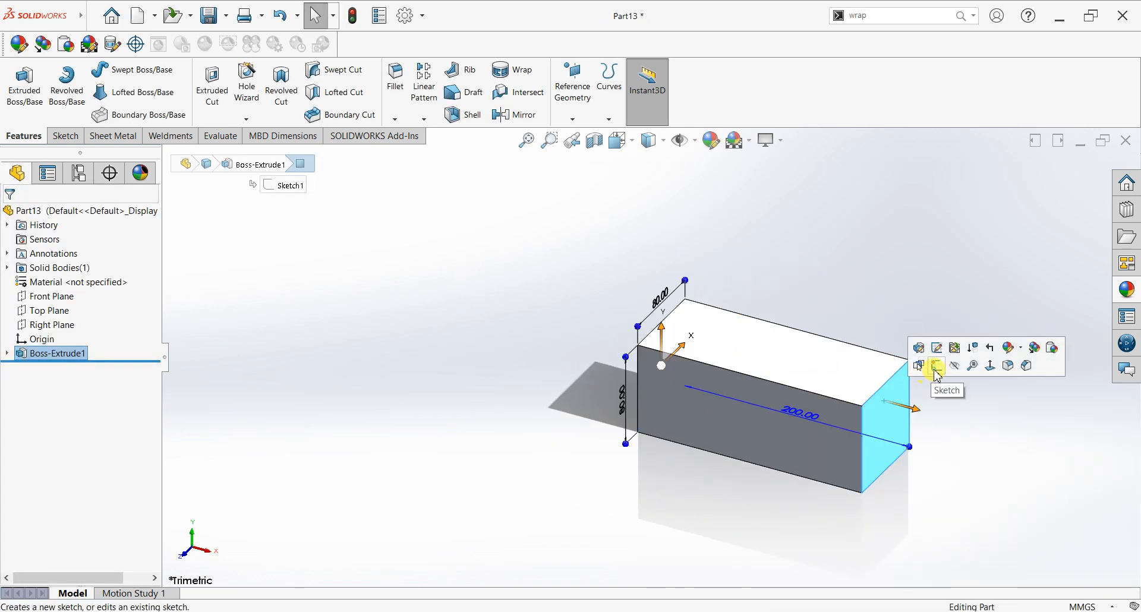
click(936, 366)
key(ctrl+8)
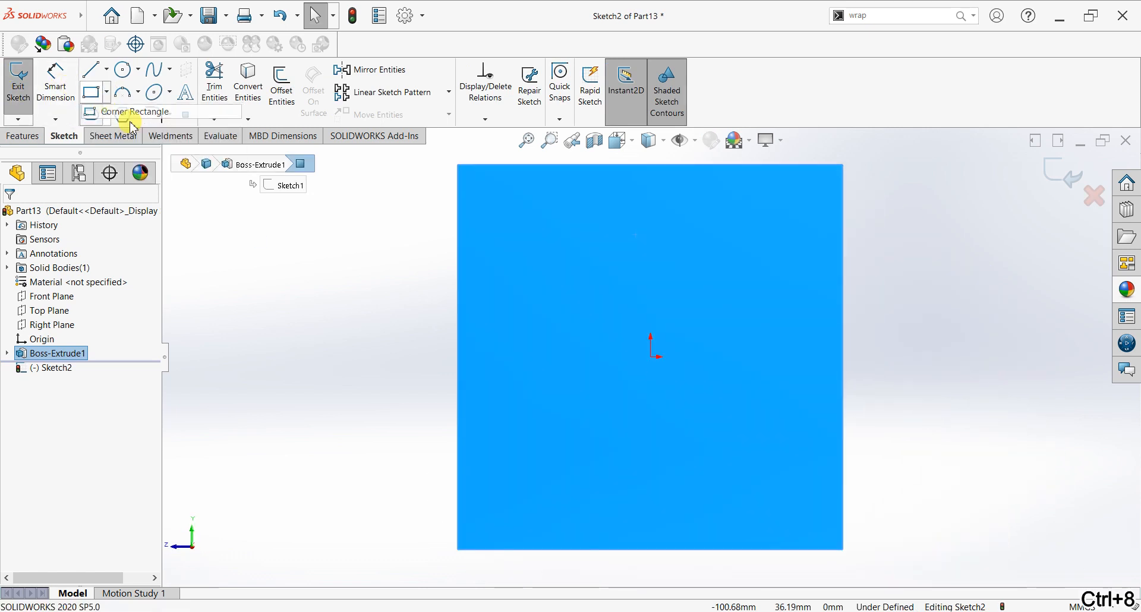
click(458, 166)
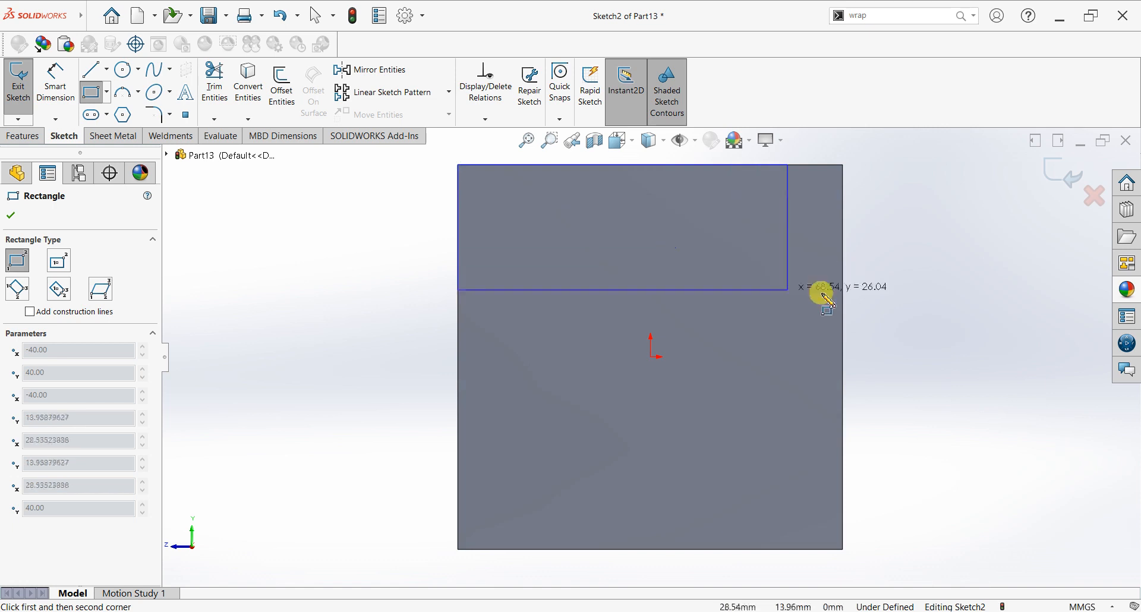
click(844, 293)
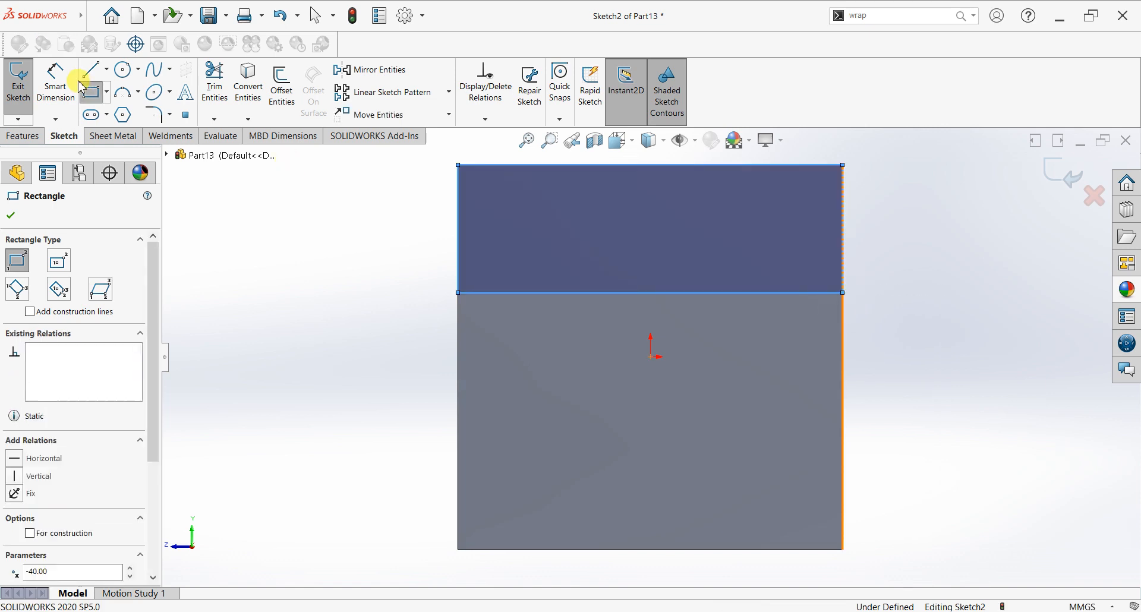
Step: Set the end-face rectangle's height to 50 mm
click(59, 80)
click(390, 245)
click(388, 243)
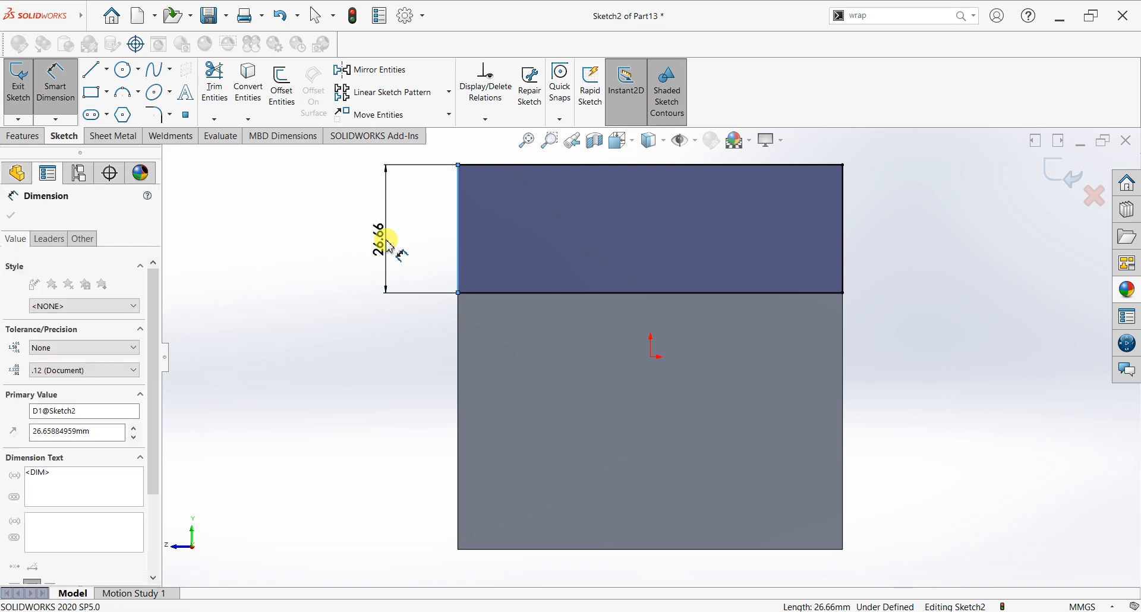
text(50)
key(Return)
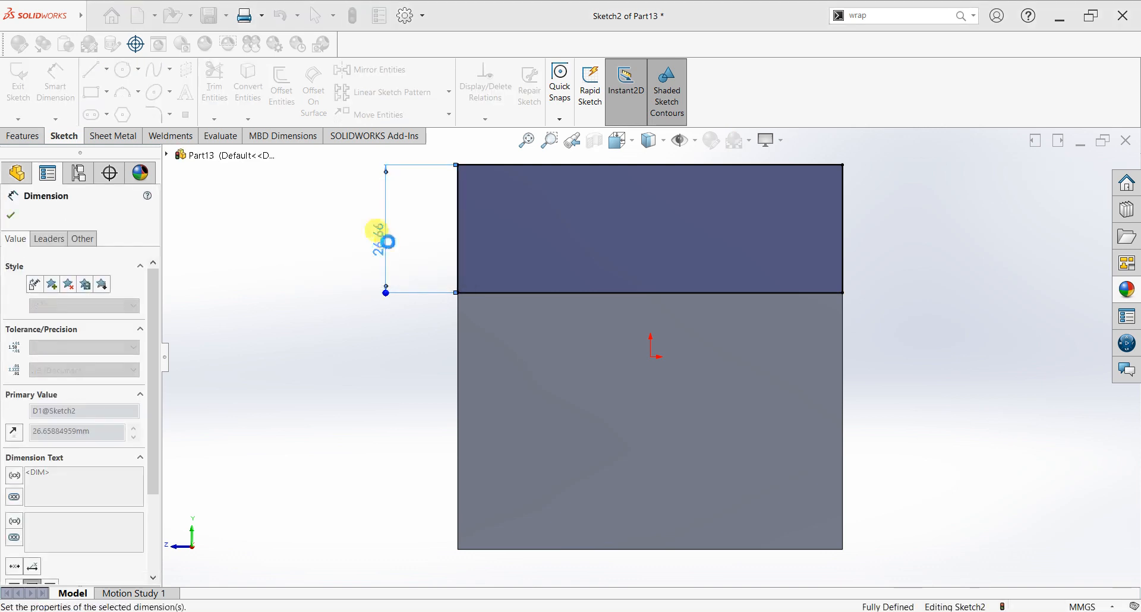
click(10, 214)
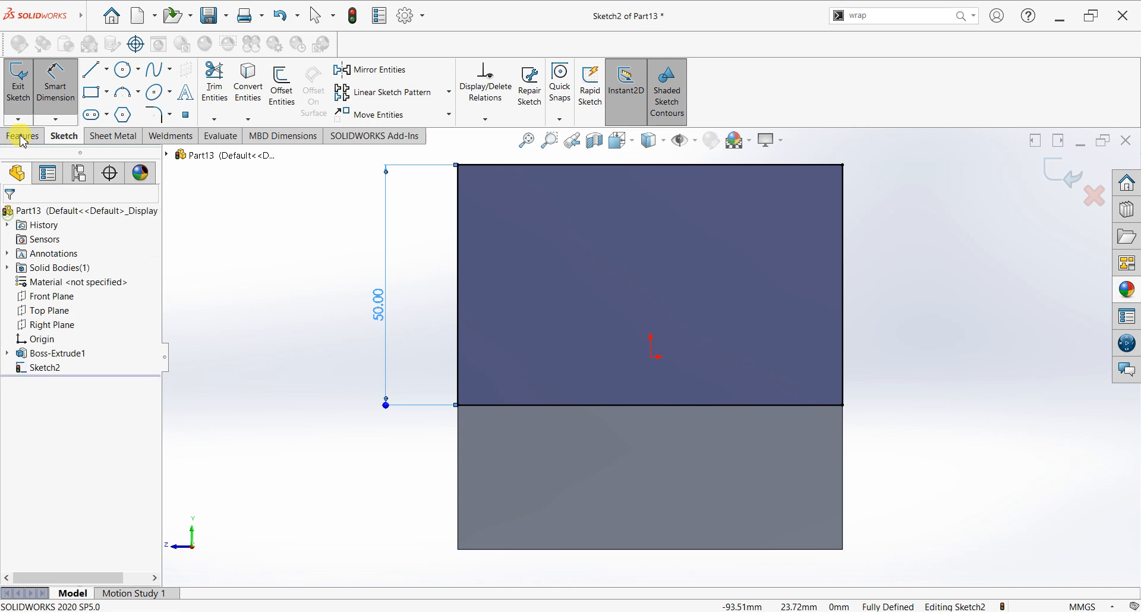
Step: Extrude the end-face rectangle 80 mm Blind as a tongue merged with the beam
click(18, 135)
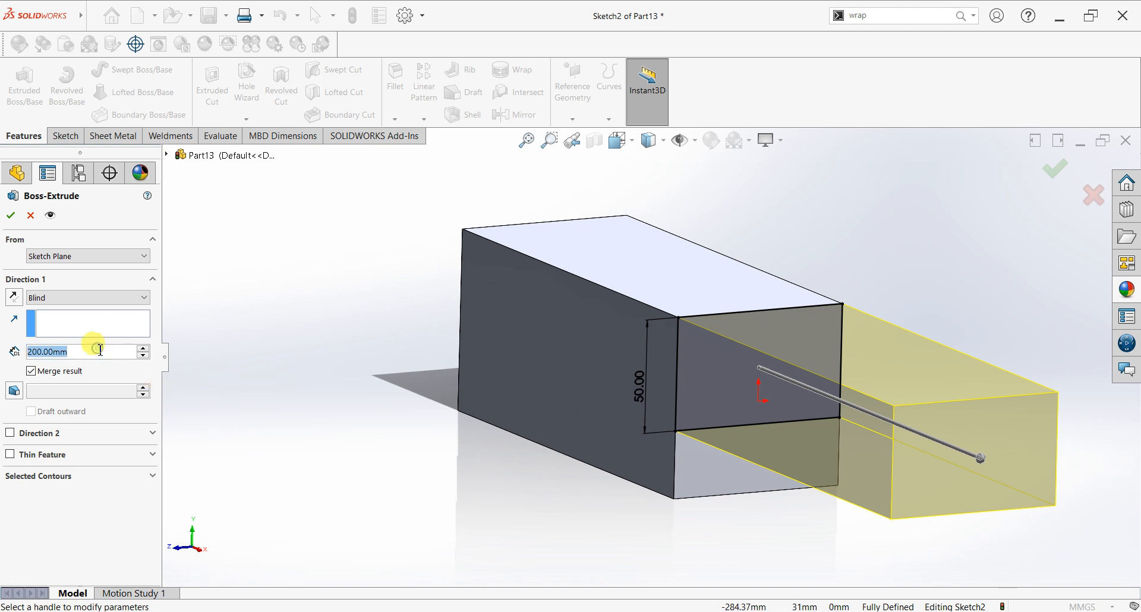
text(80)
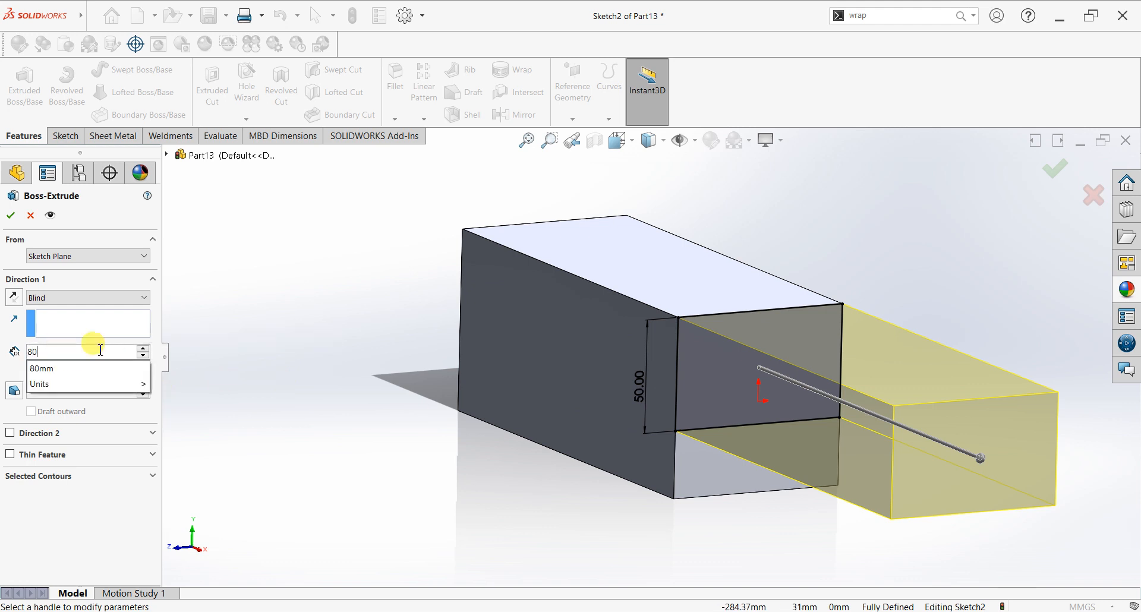
key(Return)
click(12, 215)
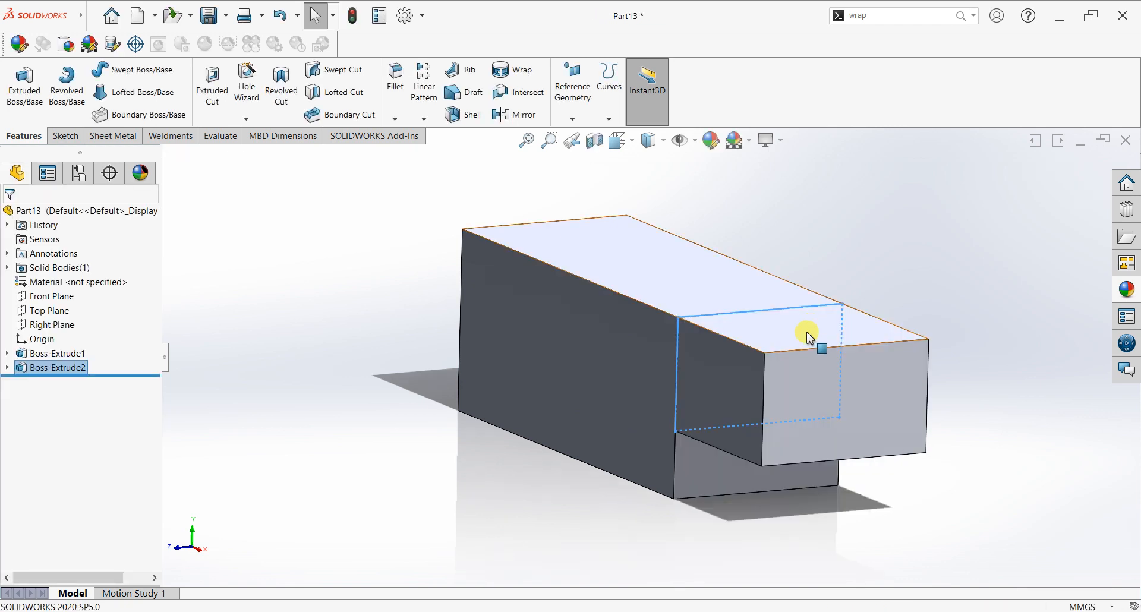
Step: Sketch a center rectangle about 28 by 20 mm on the beam's upper face, near the tongue's outer end
click(776, 334)
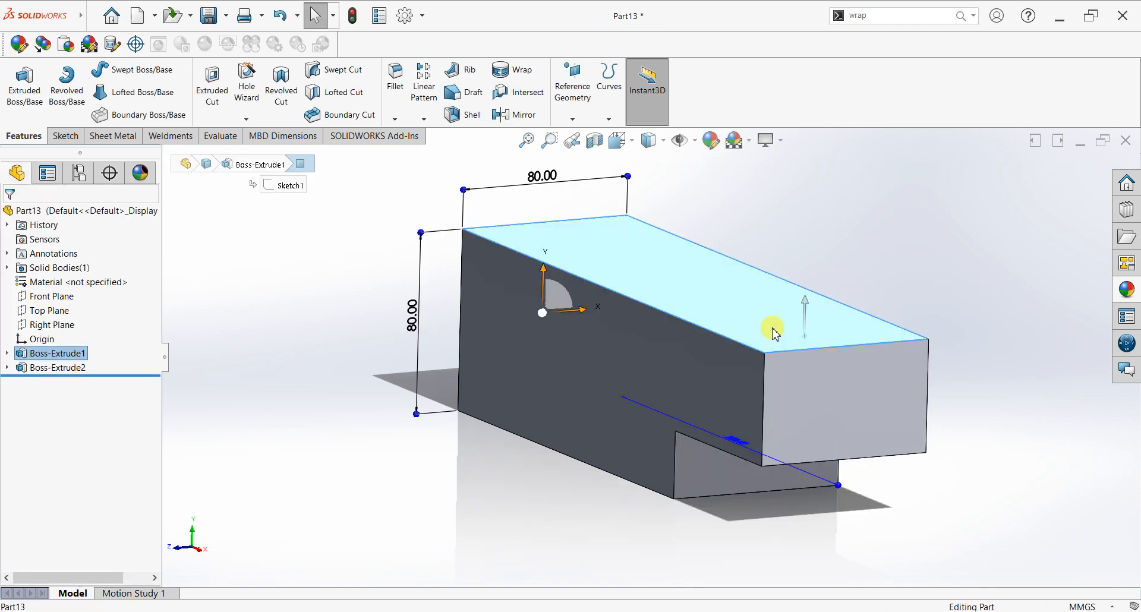
key(ctrl+8)
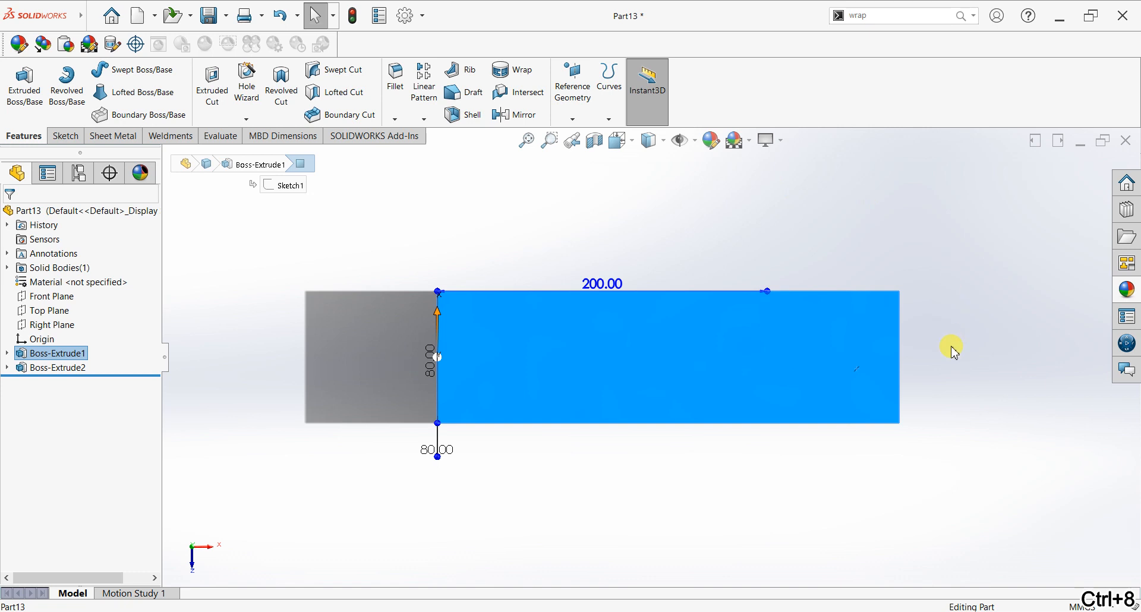
click(66, 135)
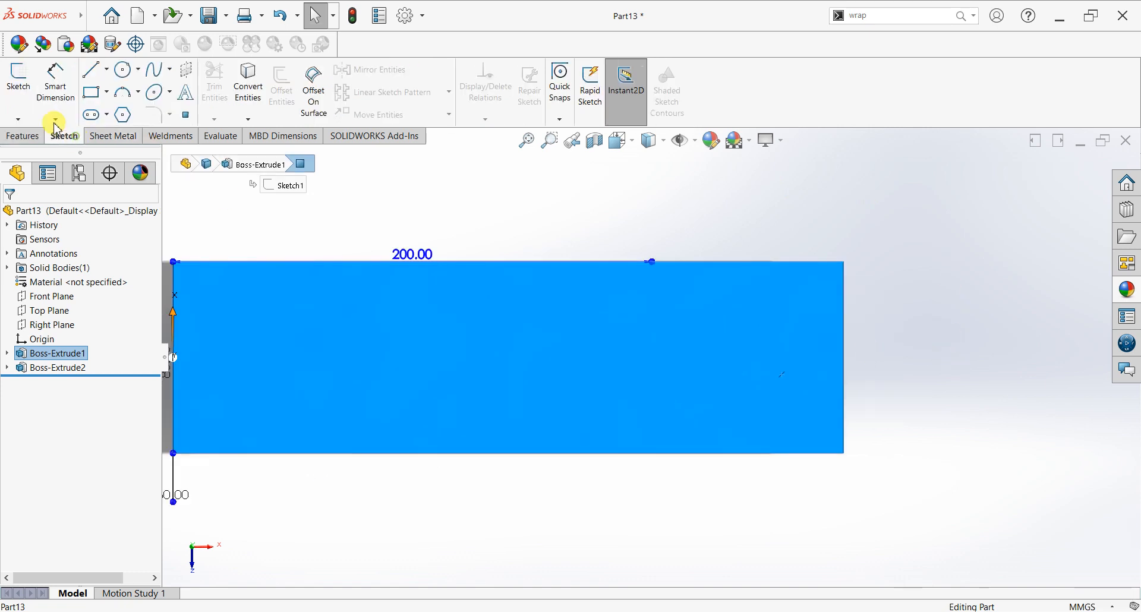
click(30, 98)
click(107, 92)
click(125, 126)
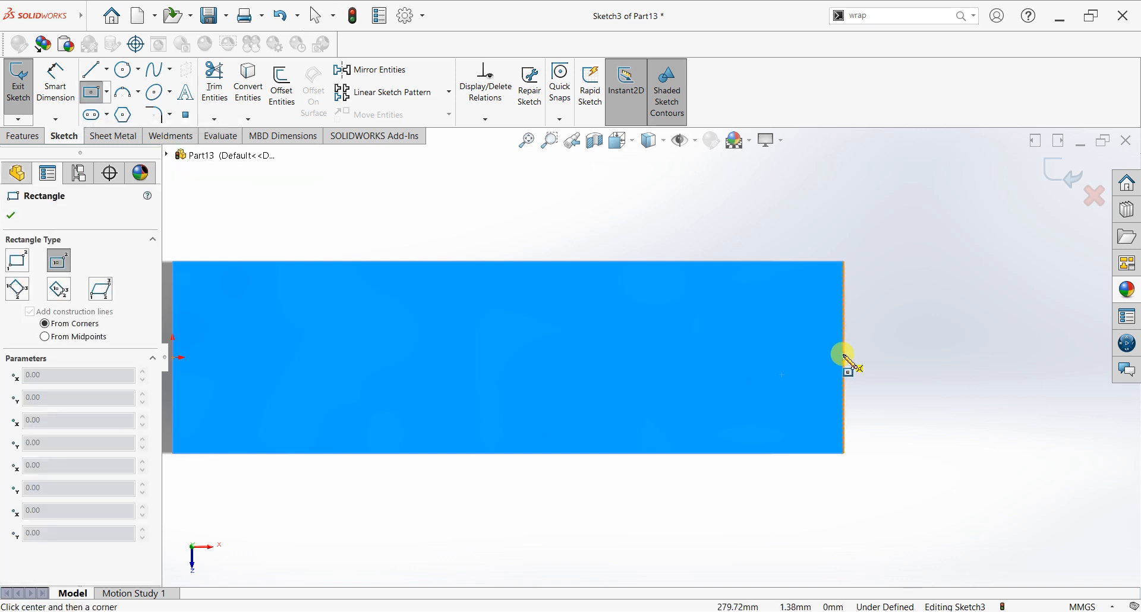
click(747, 357)
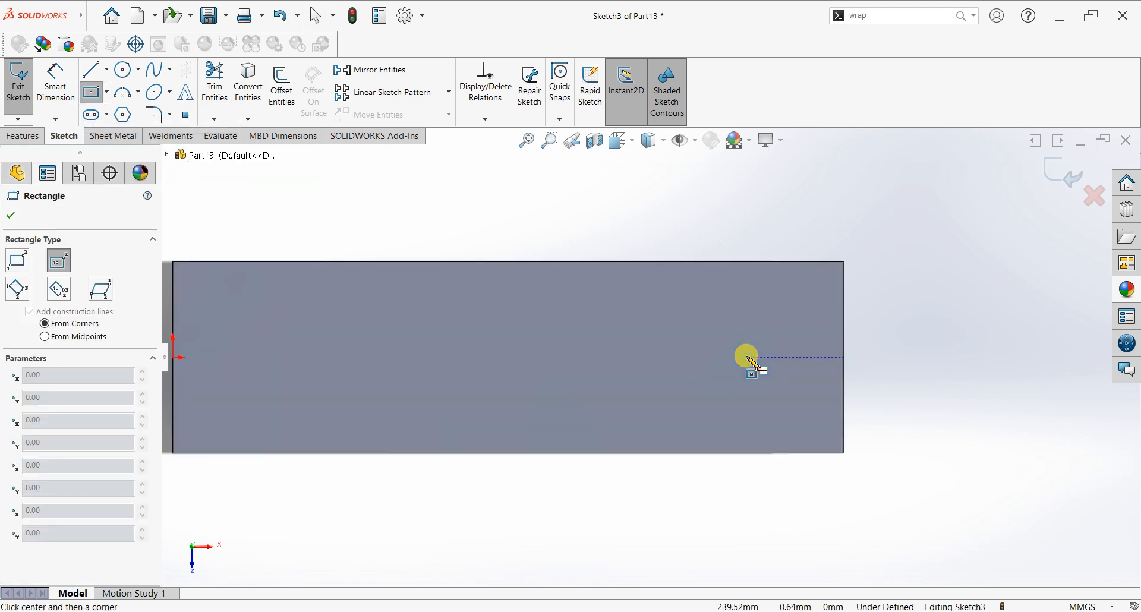
click(781, 381)
Step: Dimension the small rectangle's width and height to 25 mm each
click(59, 89)
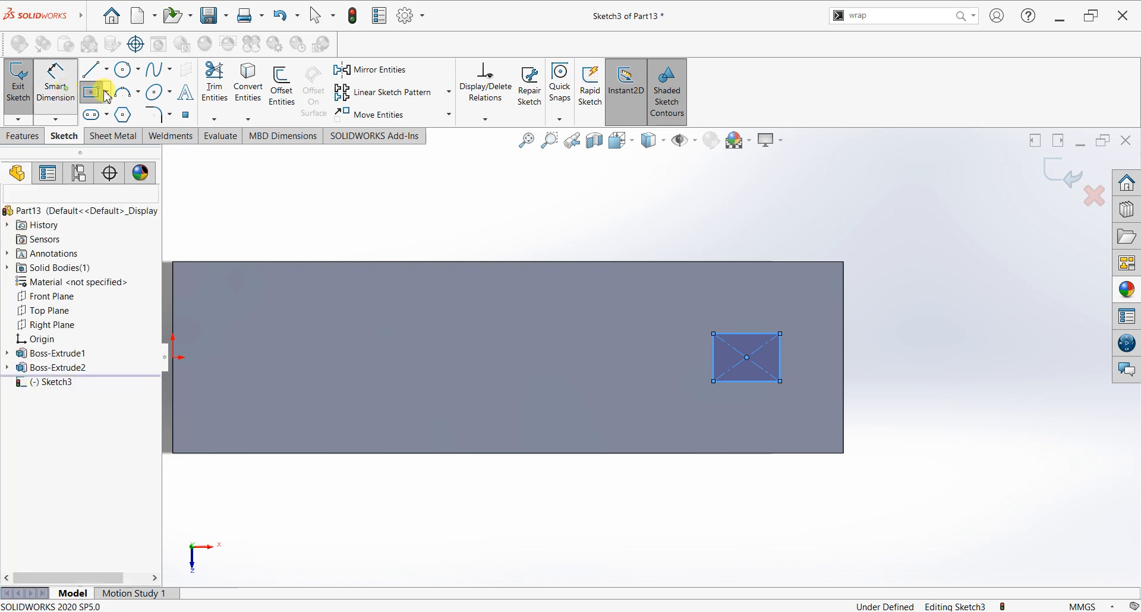
click(744, 333)
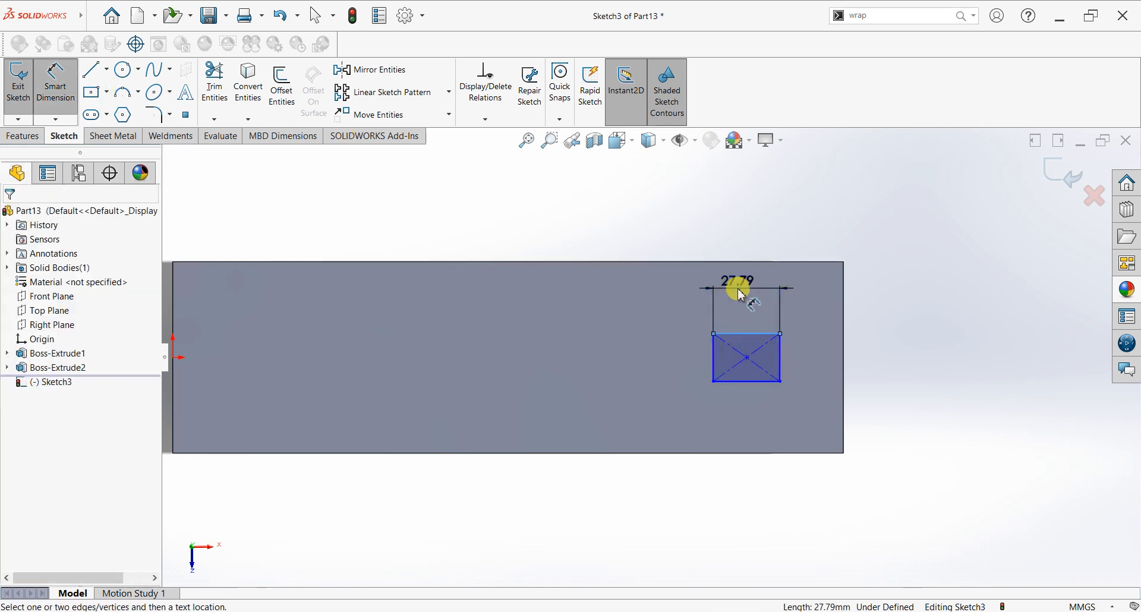
click(743, 296)
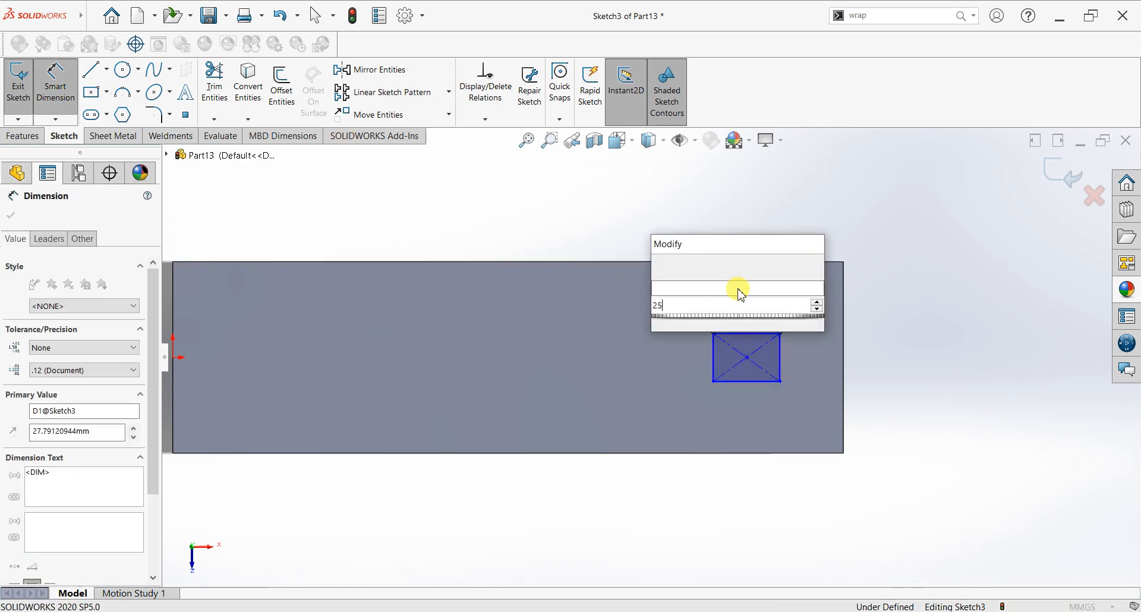
key(Return)
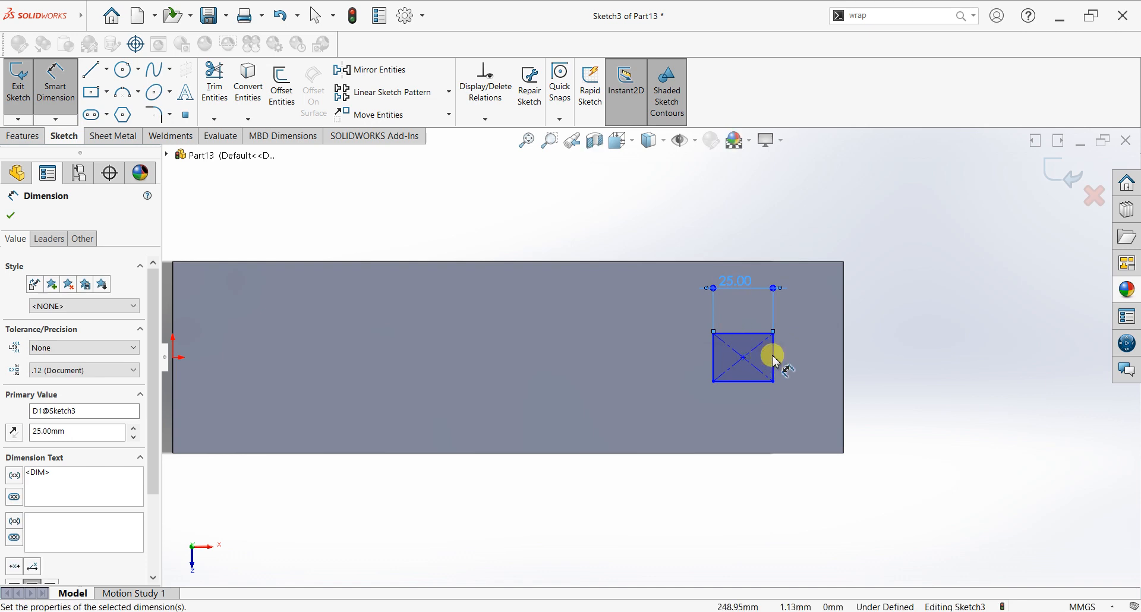
click(847, 369)
click(859, 359)
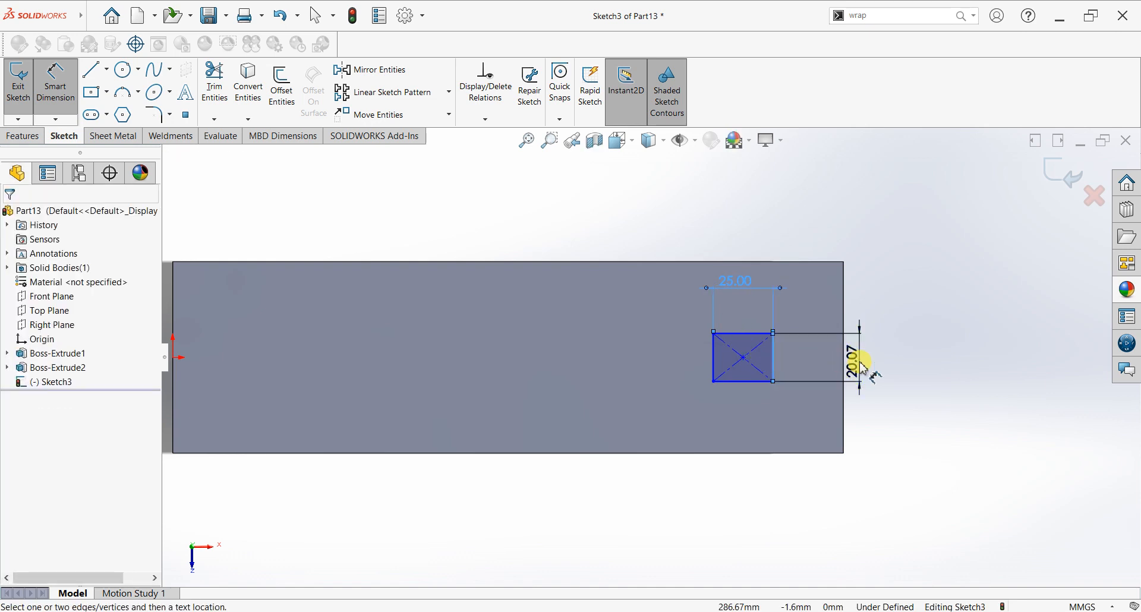
key(Return)
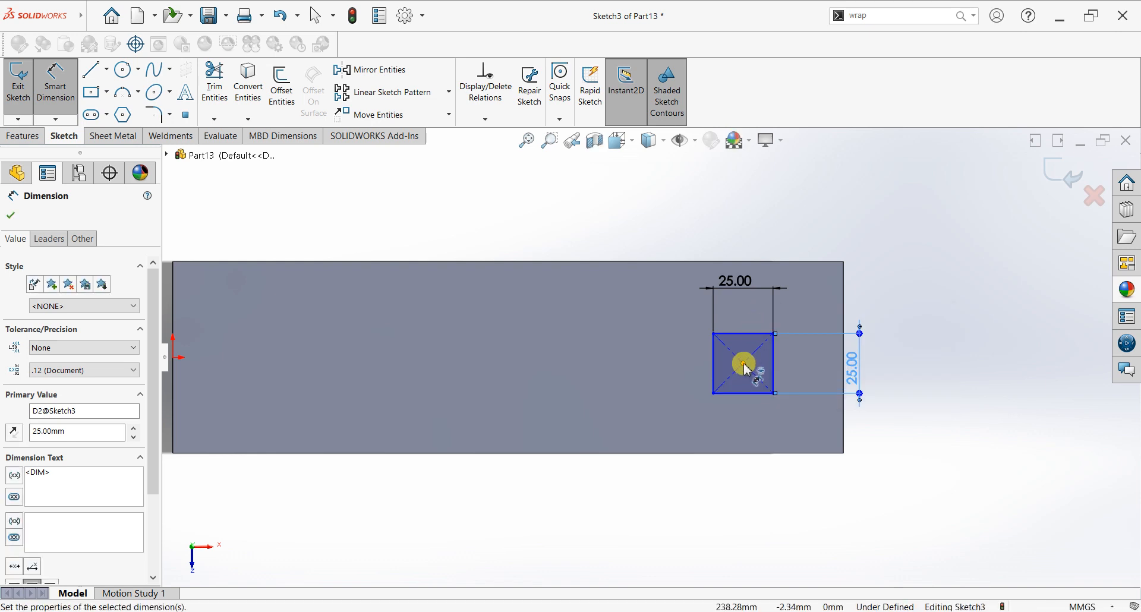
Step: Dimension the square's center 40 mm from the beam's tongue-end edge and 40 mm from its front long edge
click(844, 355)
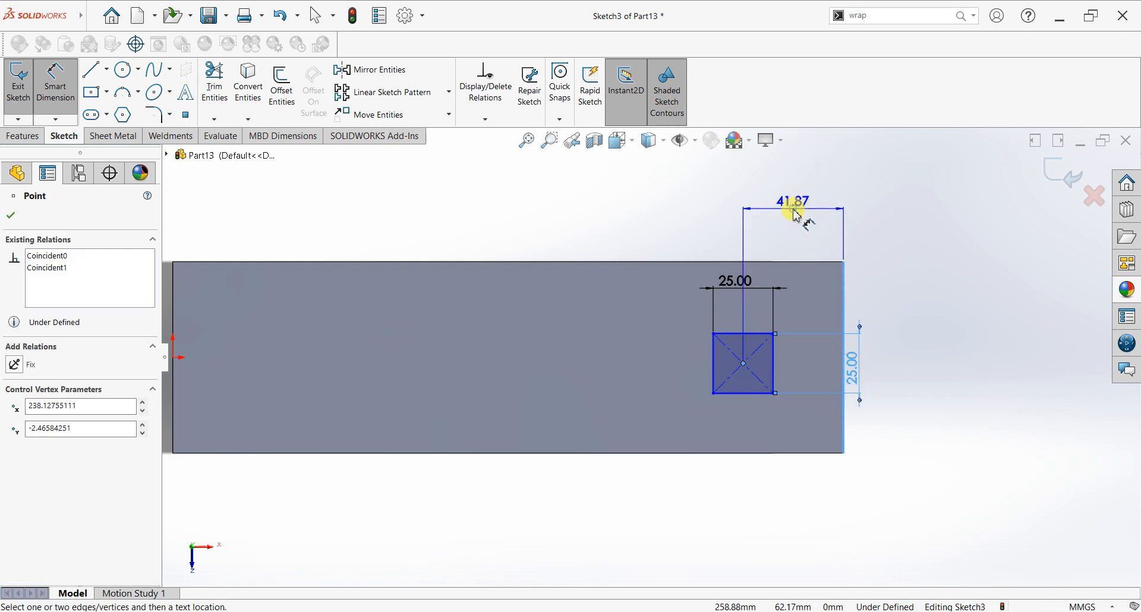
click(792, 209)
click(763, 194)
text(40)
key(Return)
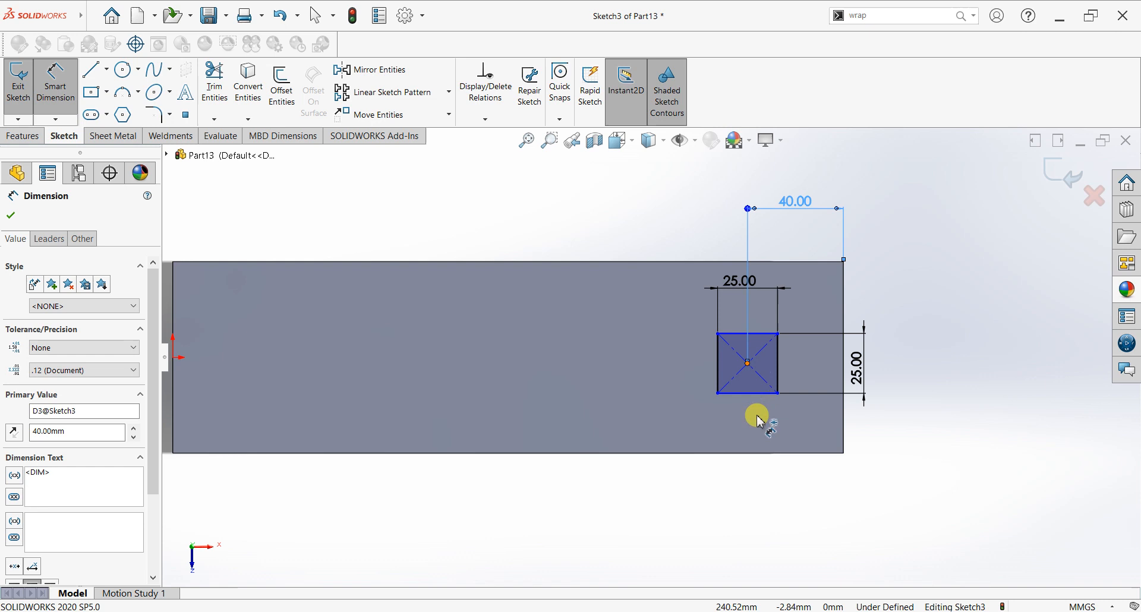
click(765, 454)
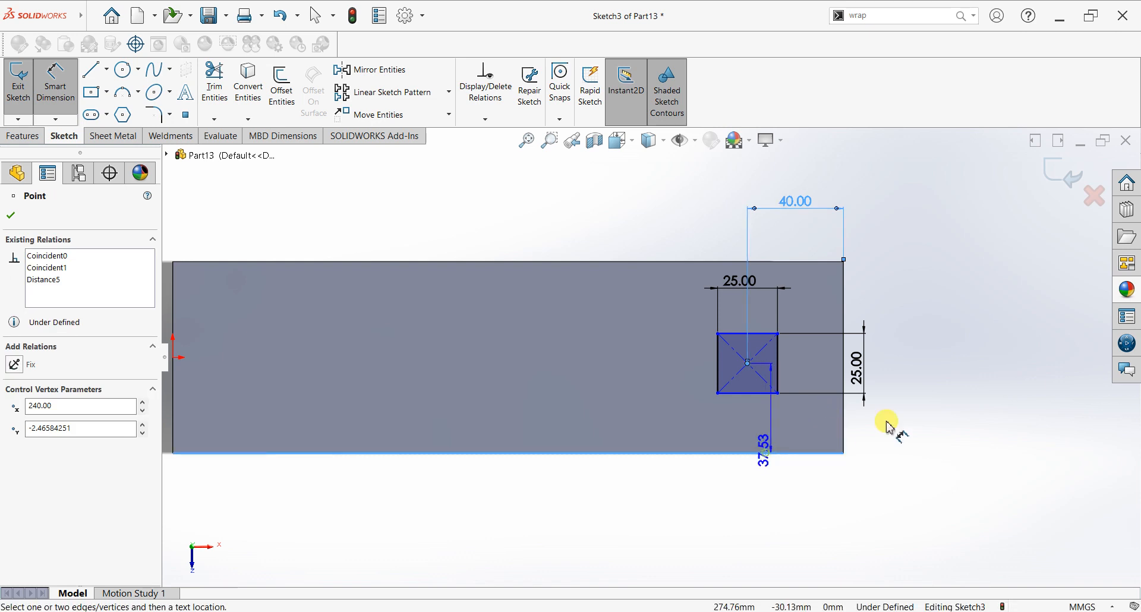
click(913, 424)
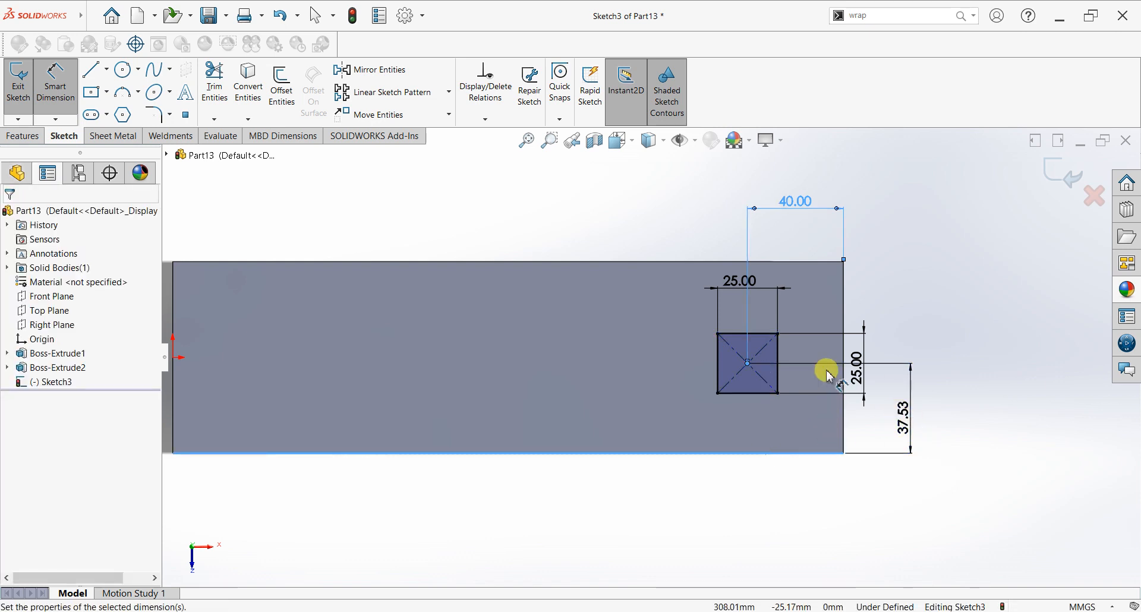
text(40)
key(Return)
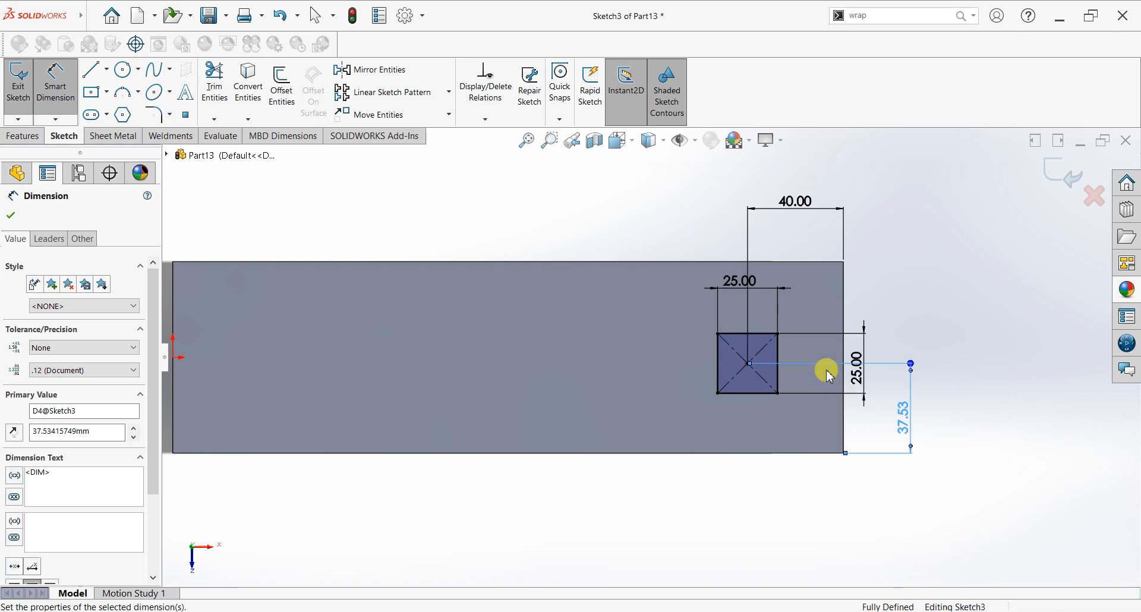
Step: Cut the 25 mm square Through All to form the mortise in the tongue
click(28, 135)
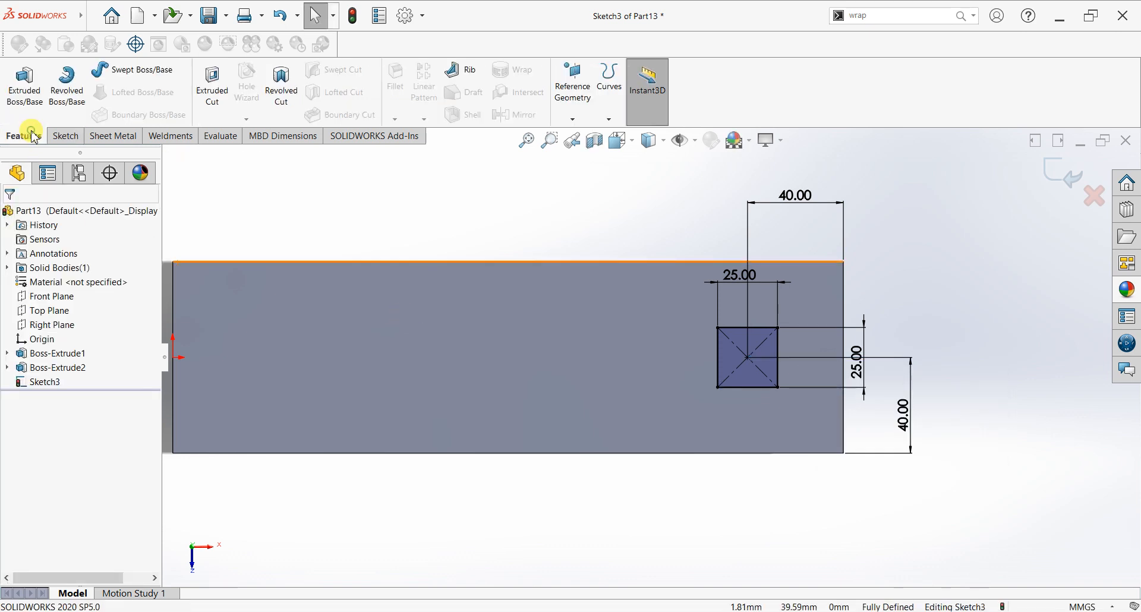
click(199, 102)
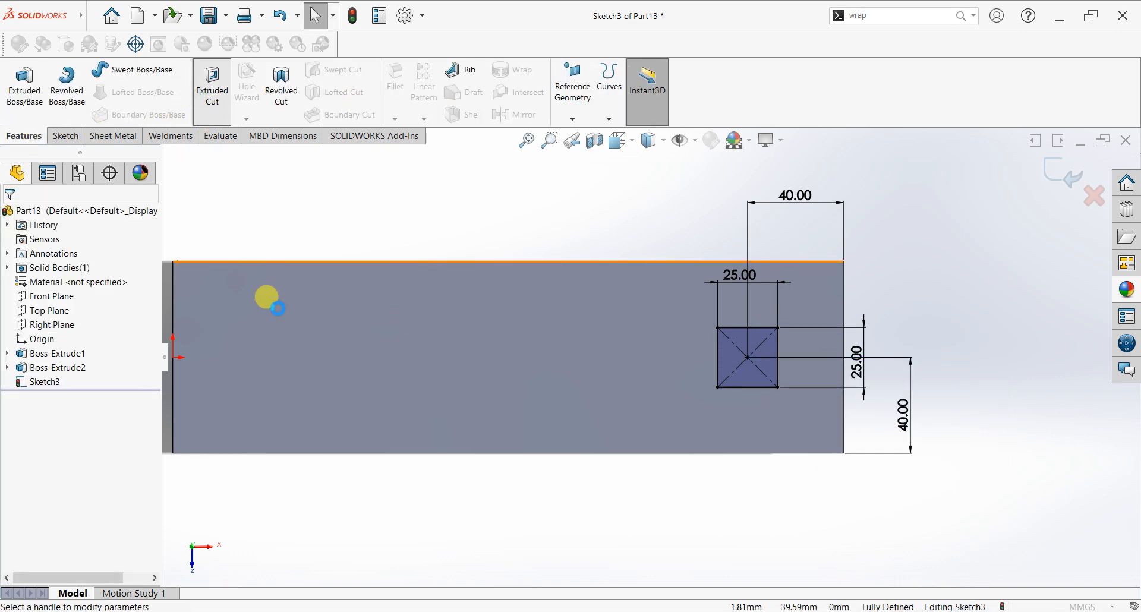
click(107, 299)
click(94, 315)
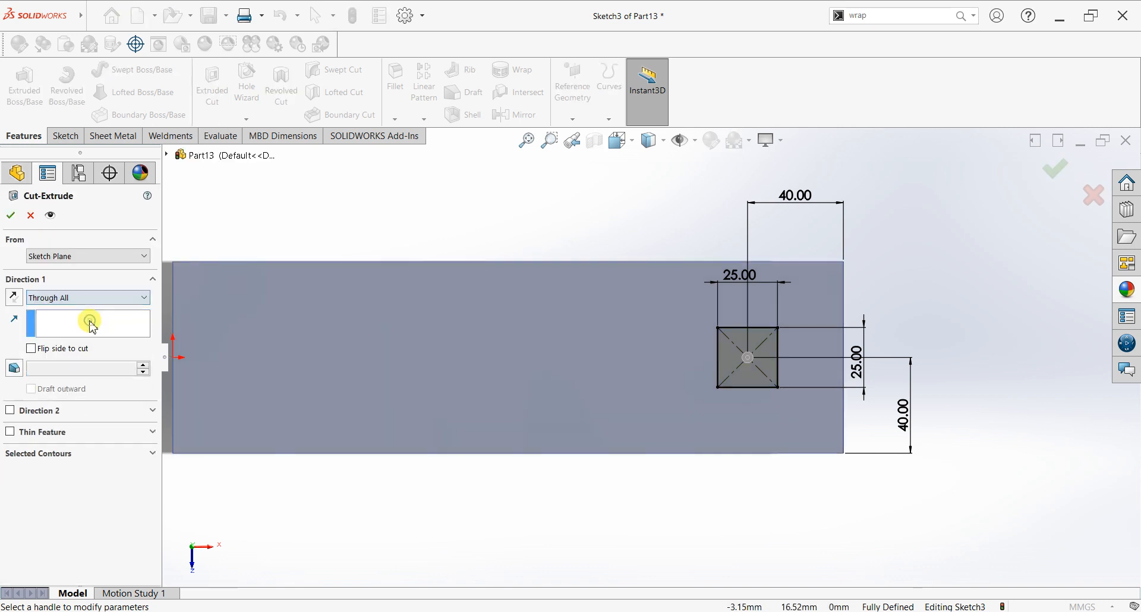
click(12, 219)
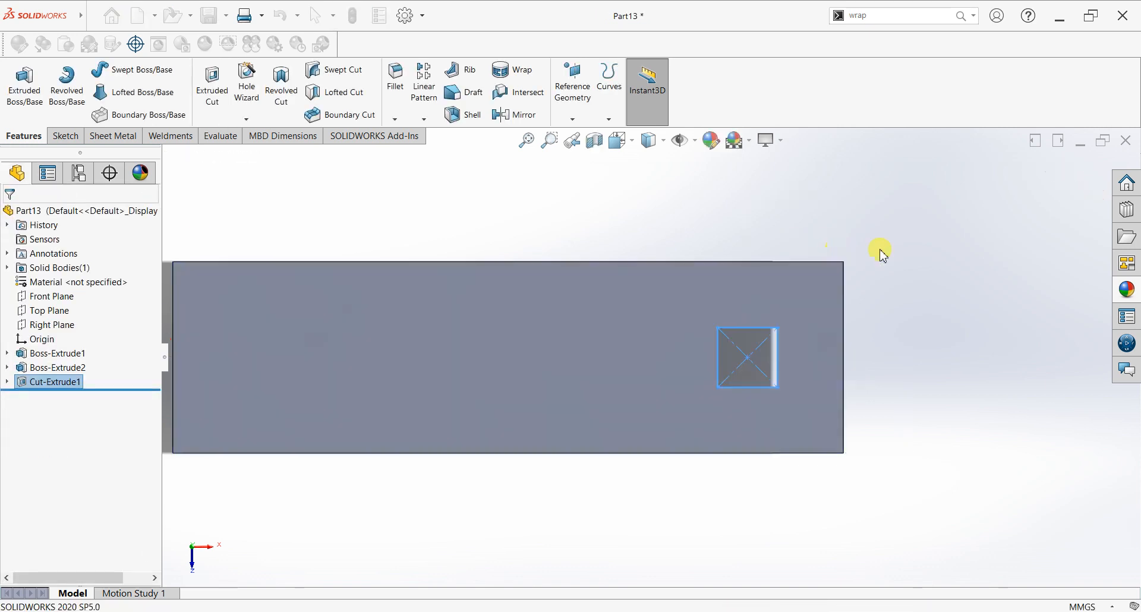
Step: Apply a light brown wood appearance to the whole mortised beam part
middle_drag(896, 252, 713, 311)
middle_drag(515, 395, 1097, 342)
click(1125, 291)
drag(1065, 464, 665, 343)
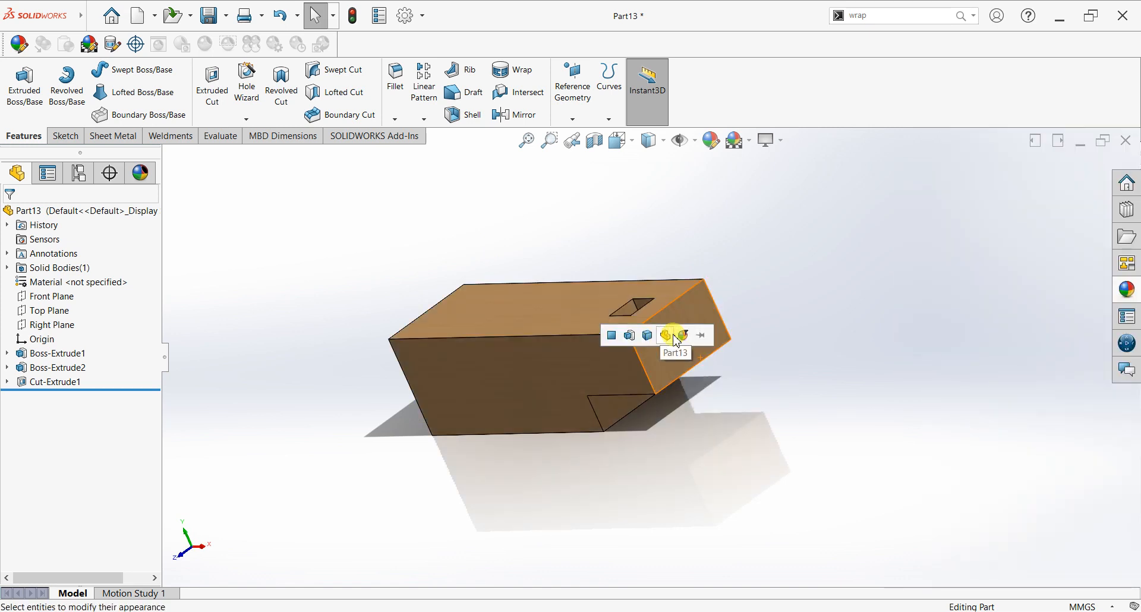
click(675, 336)
Step: Save the mortised beam as Part3 in the Woode Joints folder
click(229, 25)
click(233, 52)
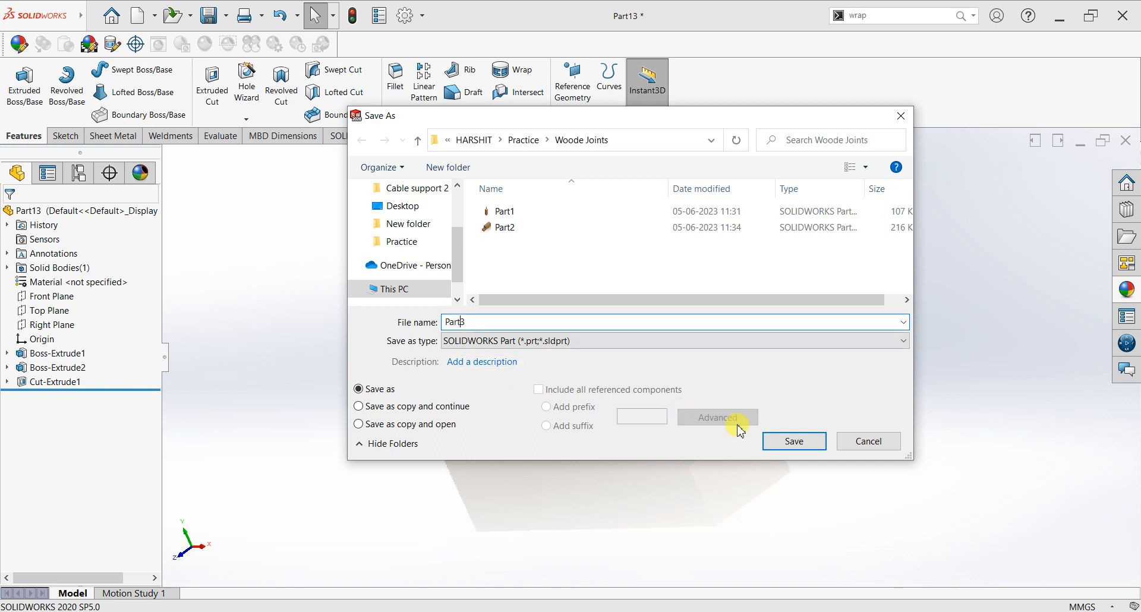
click(797, 446)
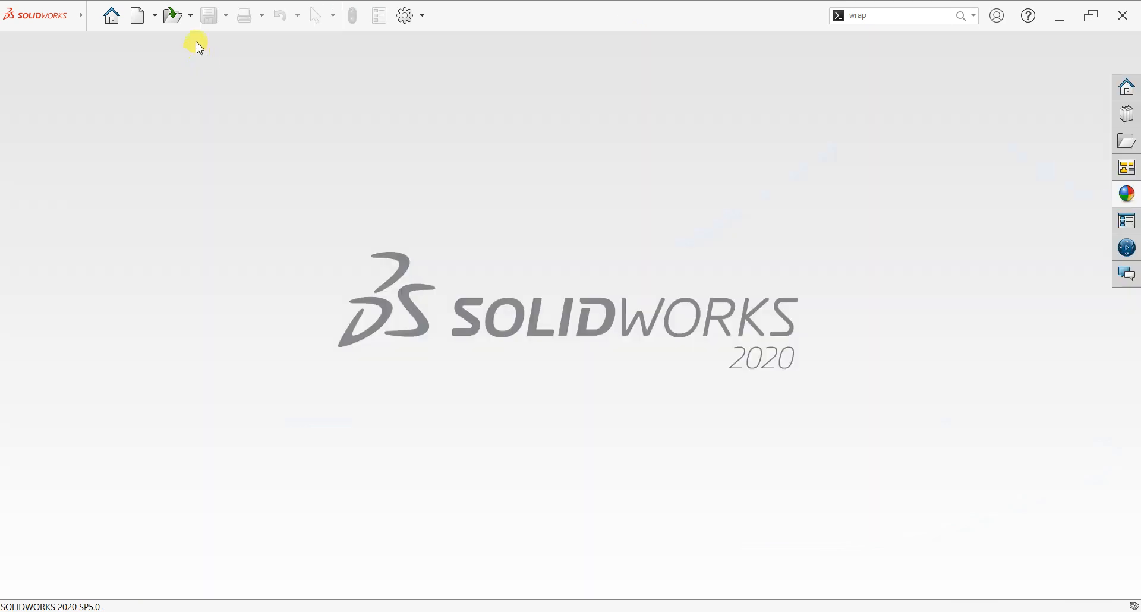
Step: Create a new assembly document
click(155, 22)
click(160, 39)
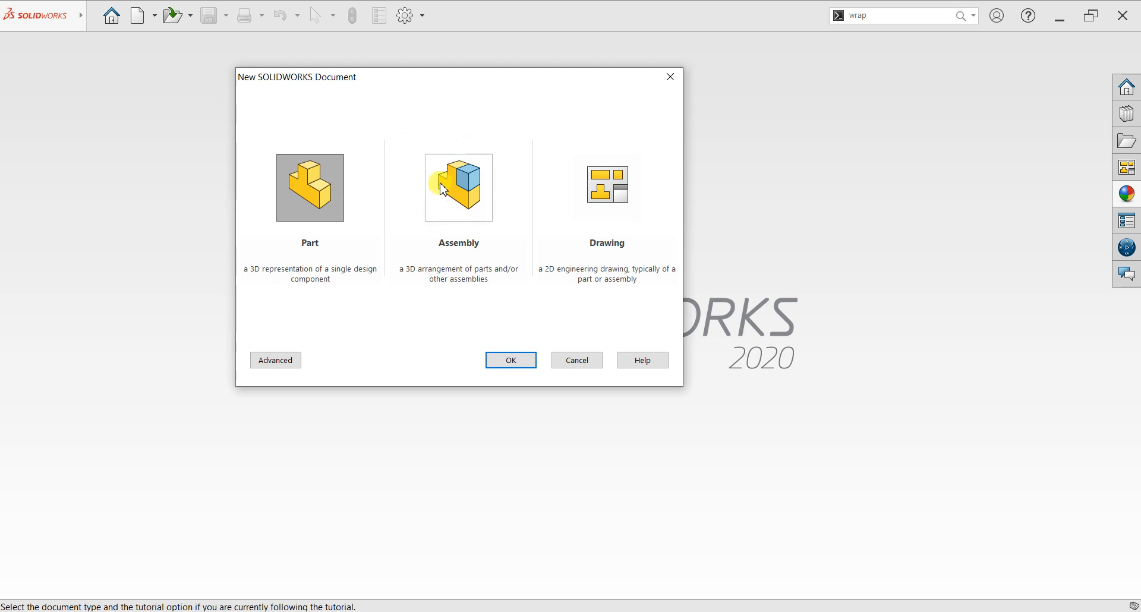
click(444, 190)
click(510, 360)
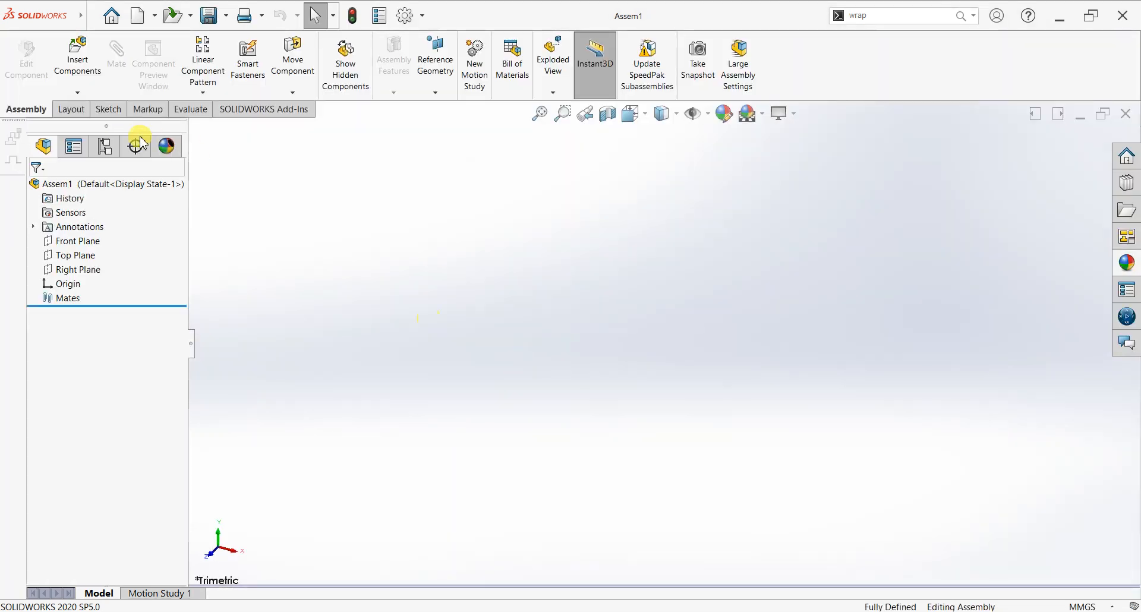
Step: Insert Part1 from the Woode Joints folder as the assembly's first component
click(96, 455)
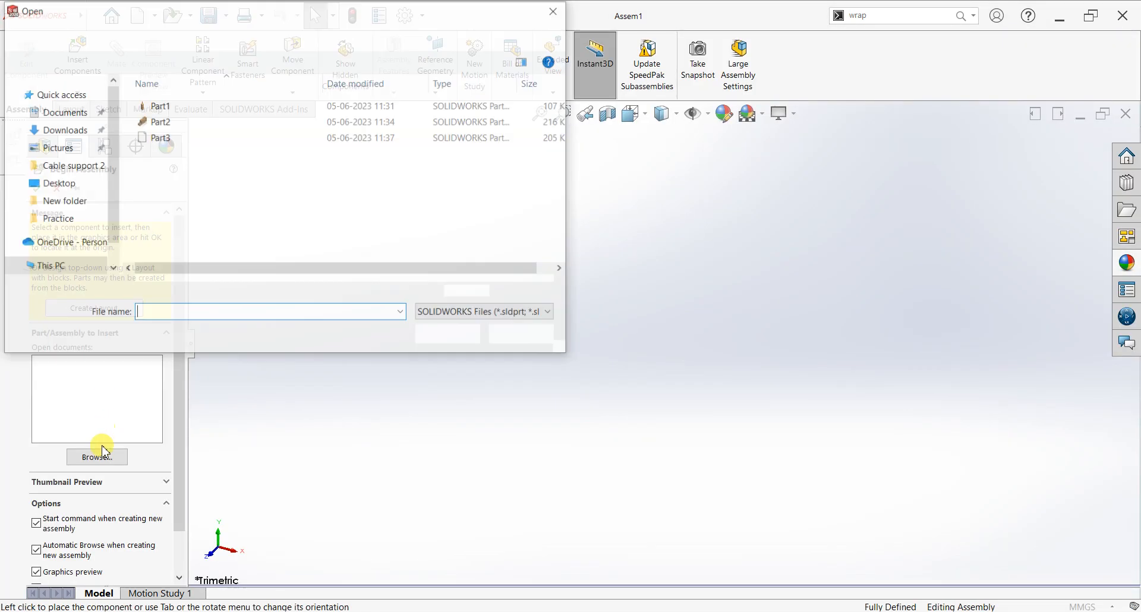
click(160, 106)
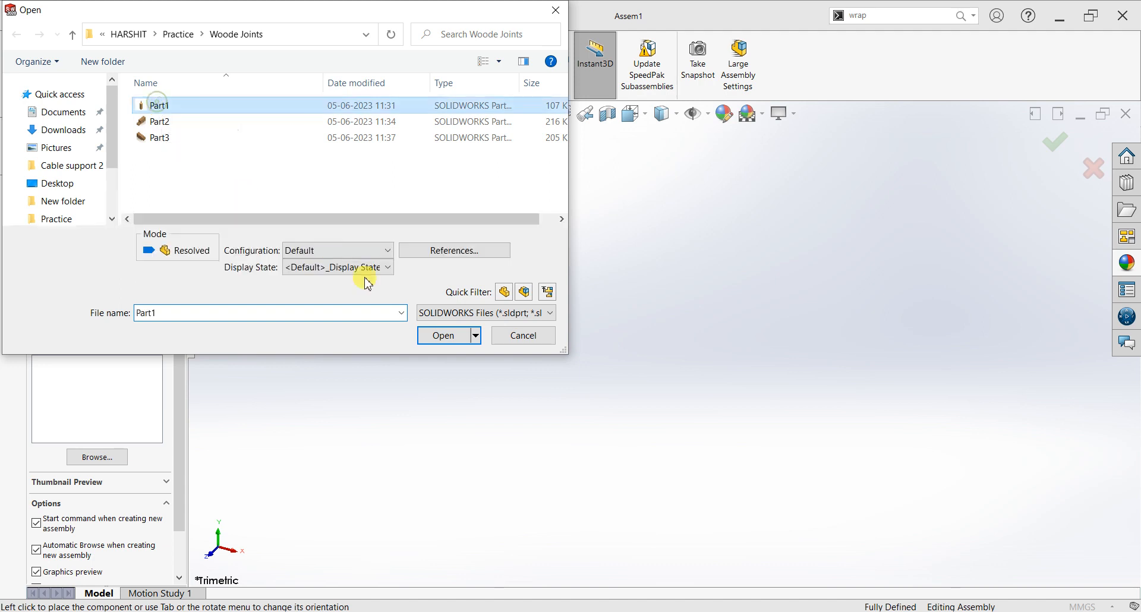
click(436, 336)
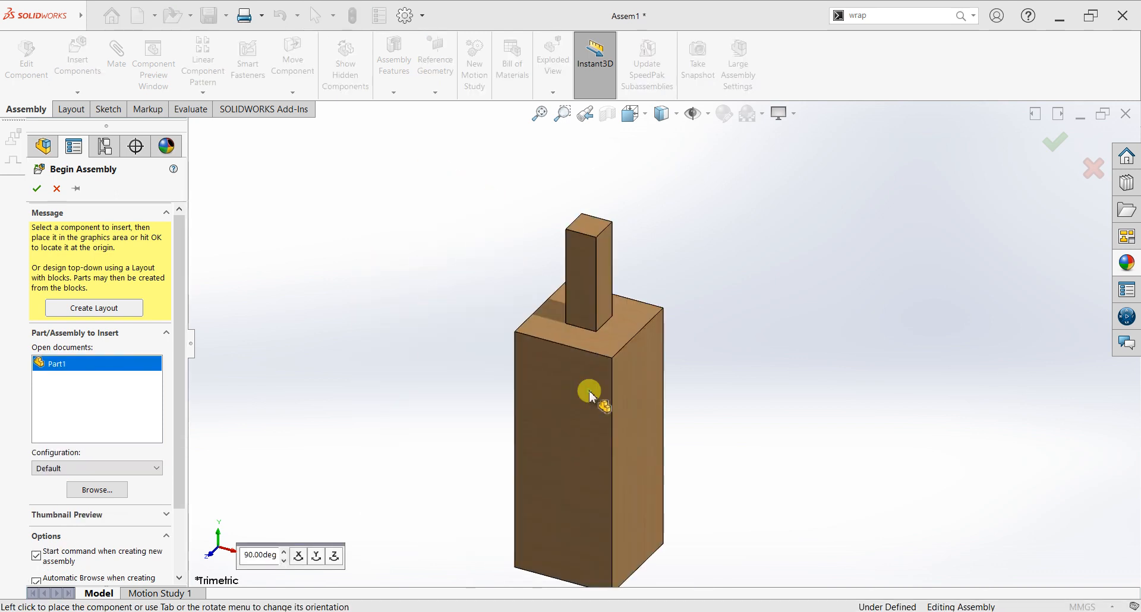
click(587, 397)
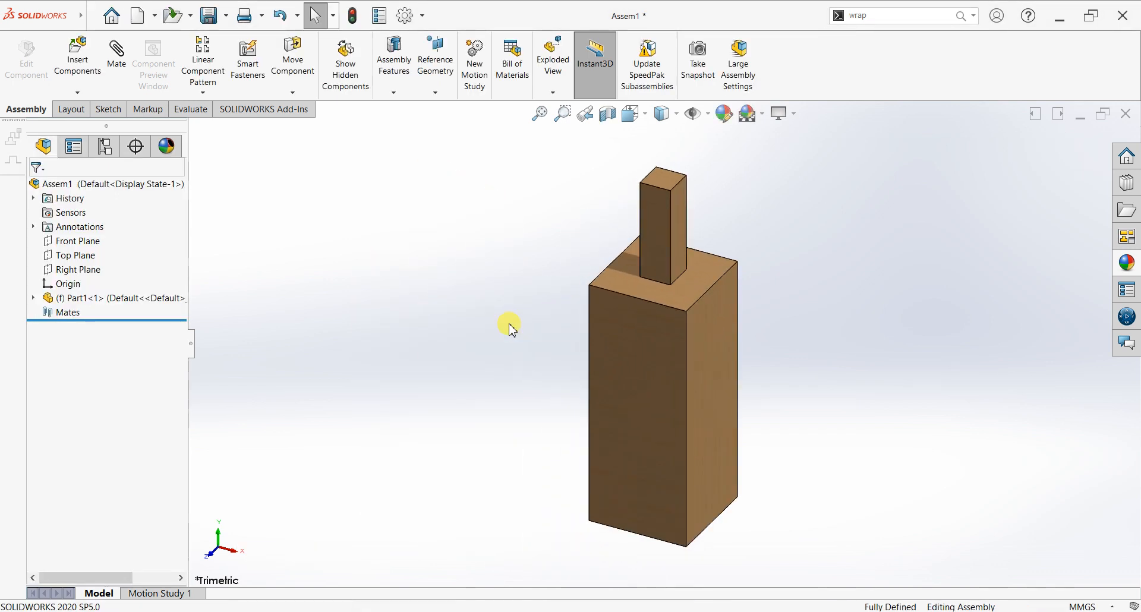
Step: Change the assembly's background scene to plain white
click(762, 114)
click(767, 148)
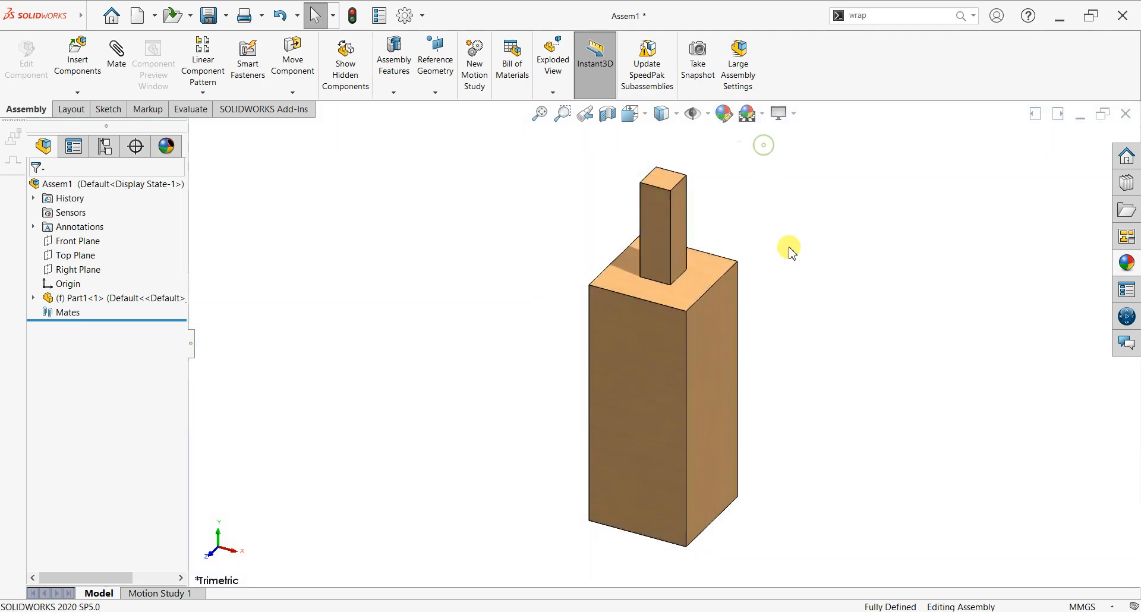
scroll(954, 226, down, 2)
scroll(571, 424, up, 2)
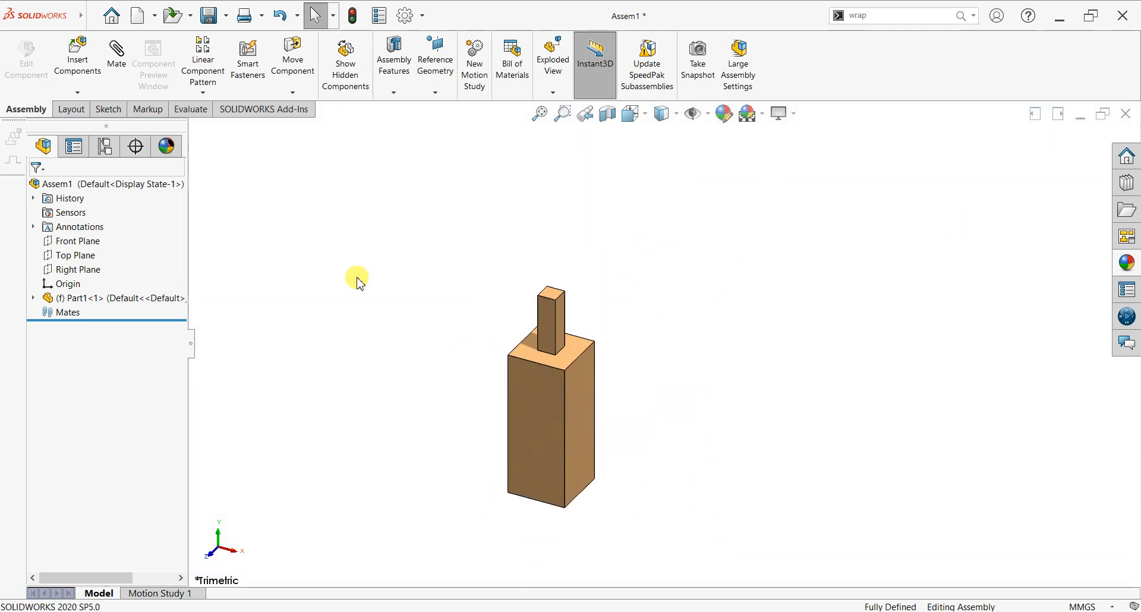
Step: Insert Part2 into the assembly, placing it above and to the right of Part1
click(77, 71)
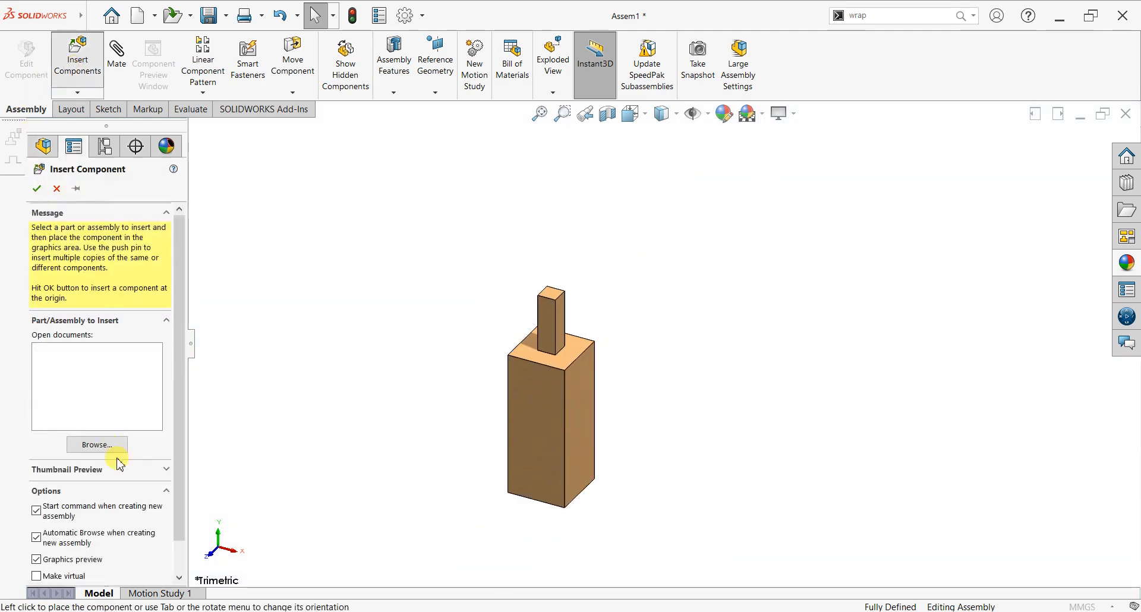
click(169, 121)
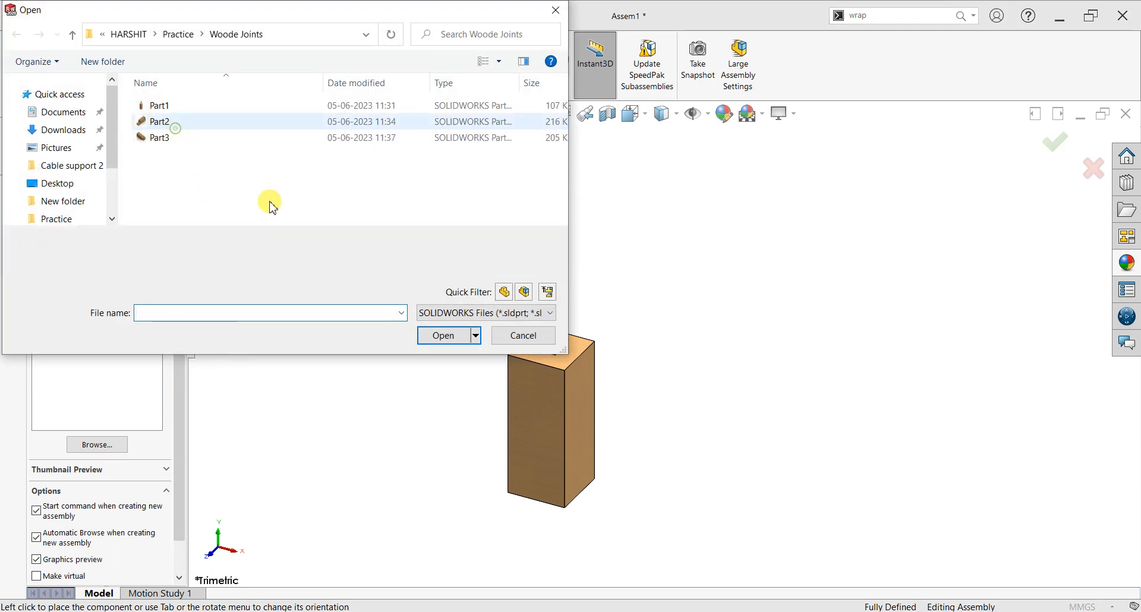
click(448, 335)
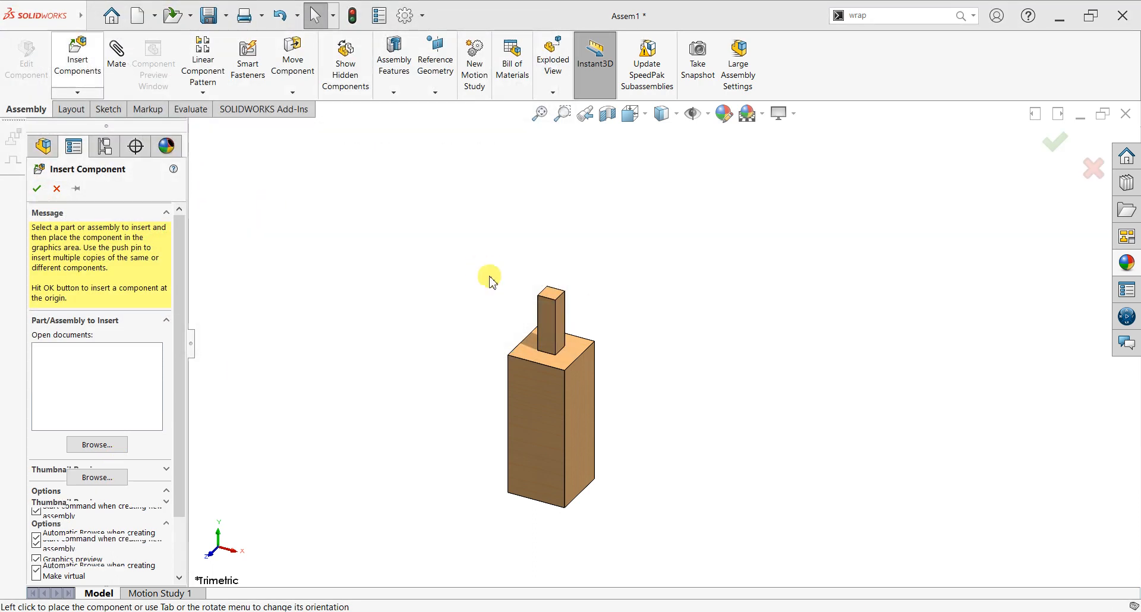
click(709, 212)
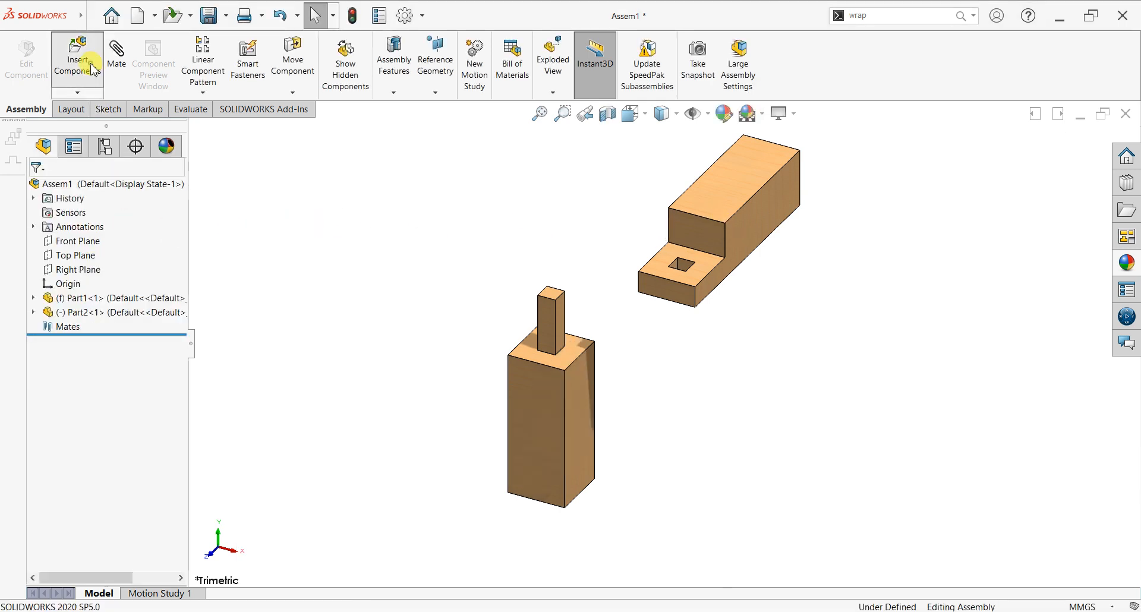
Step: Insert Part3 into the assembly, placing it above and to the left of Part1
click(77, 57)
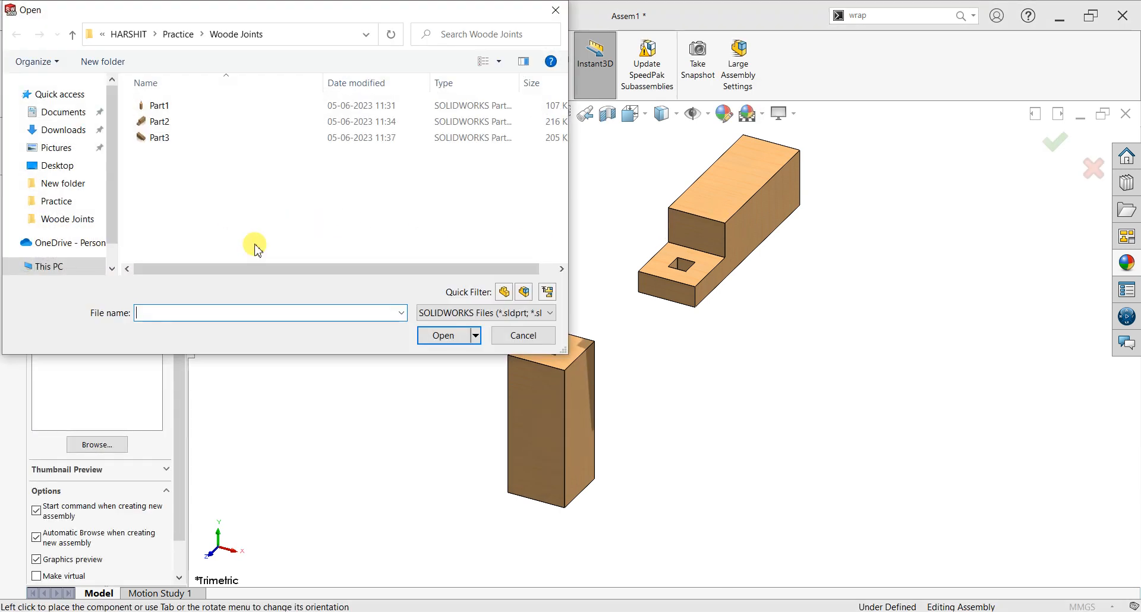
click(175, 140)
click(433, 335)
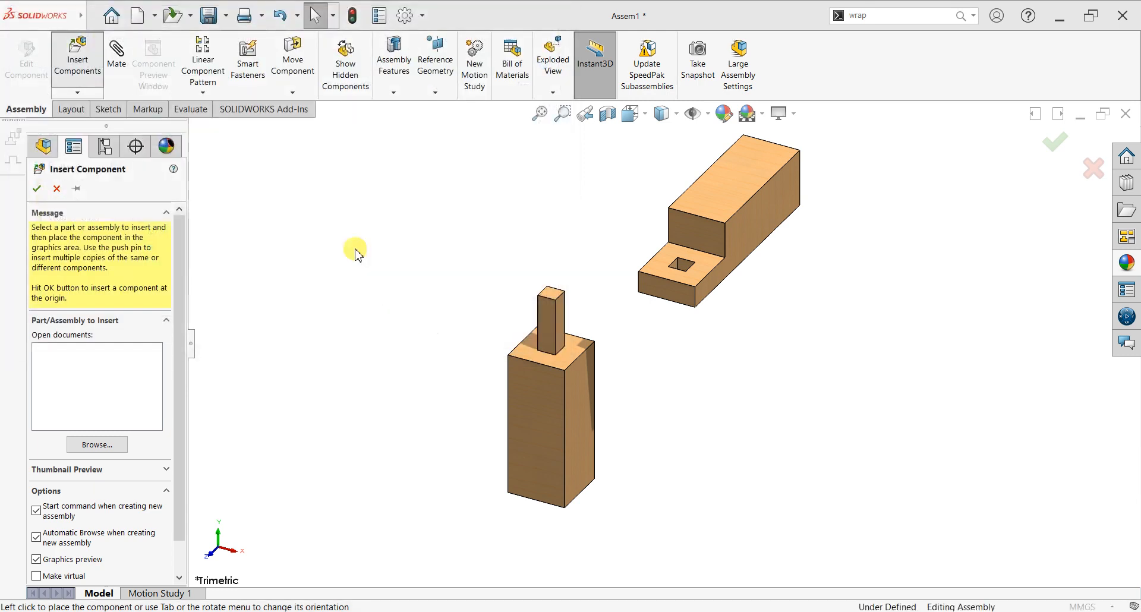
click(328, 220)
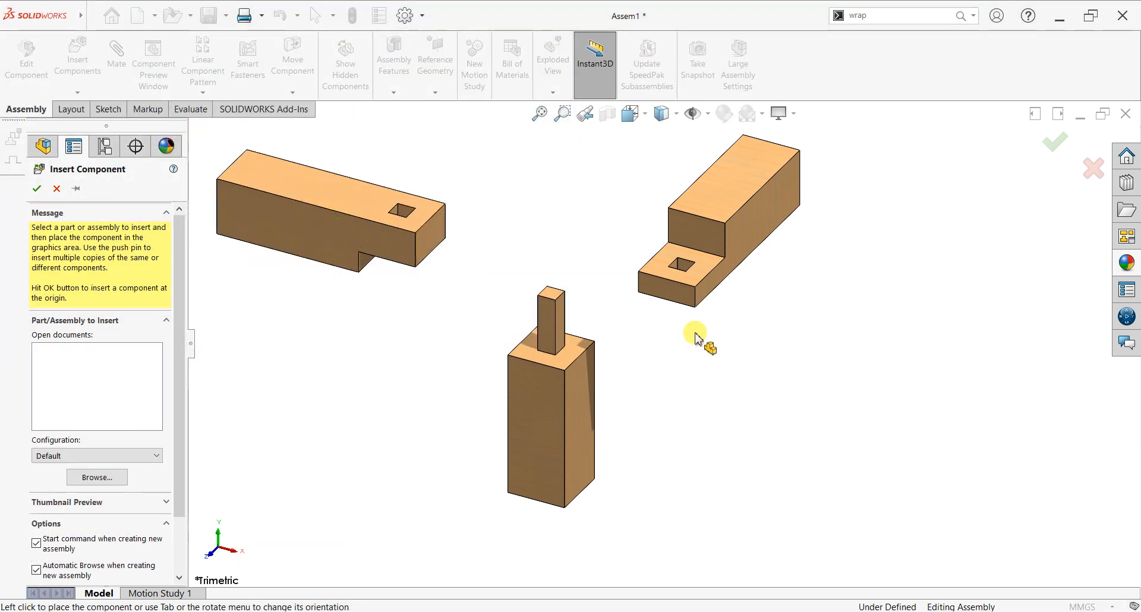
Step: Set the assembly to the isometric view and move Part3 and Part2 nearer to Part1's tenon
mouse_move(695, 426)
middle_down()
mouse_move(655, 370)
mouse_move(688, 417)
middle_up()
scroll(688, 416, up, 3)
scroll(566, 246, down, 2)
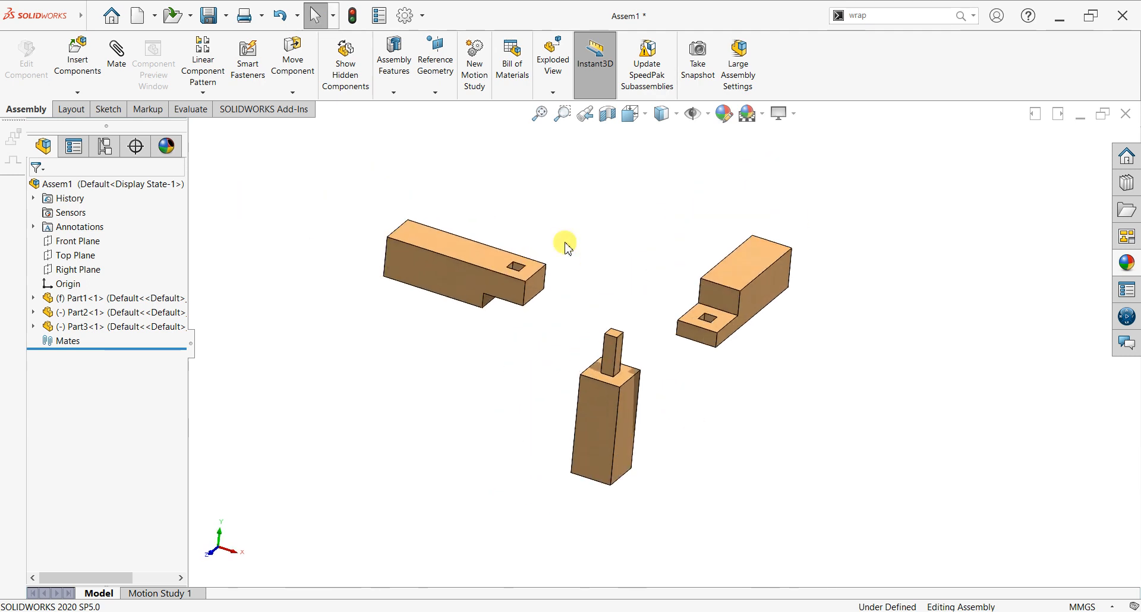
key(space)
click(563, 378)
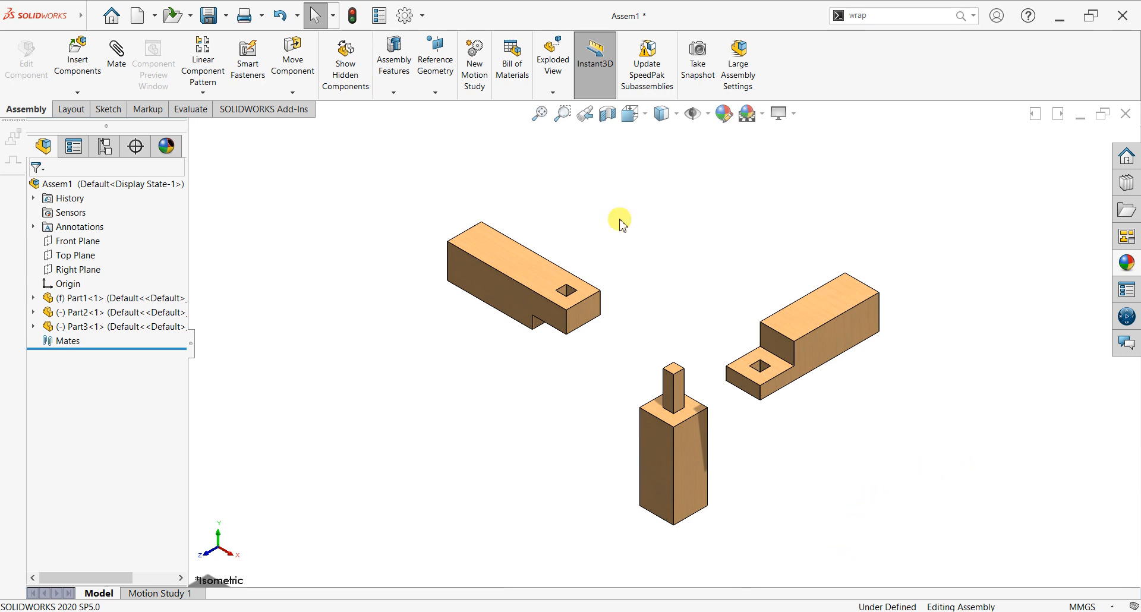
drag(531, 284, 572, 295)
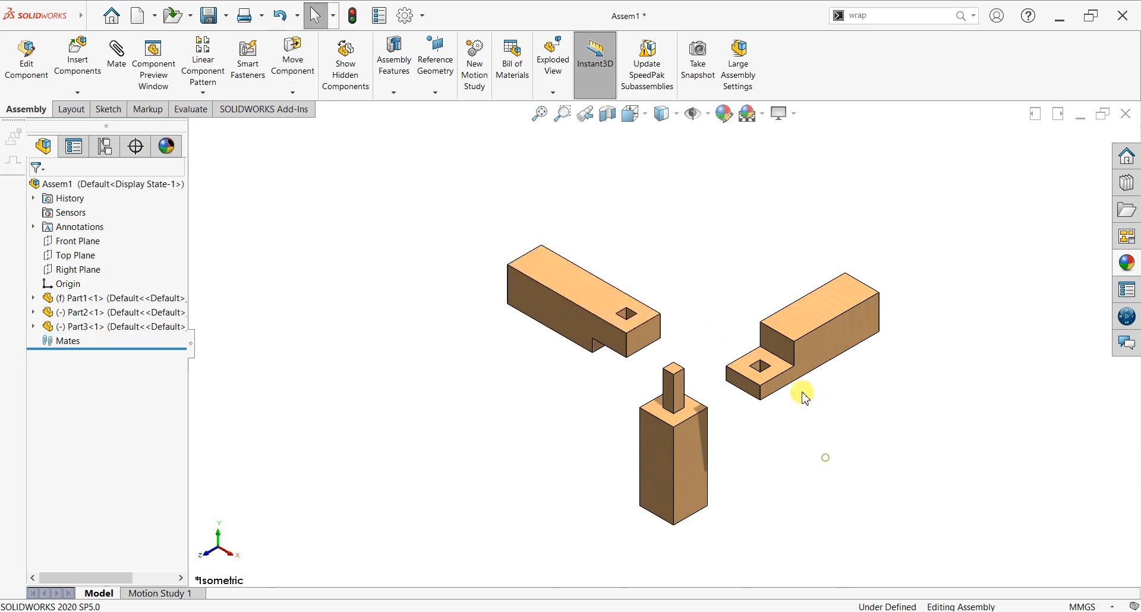
drag(808, 352, 799, 332)
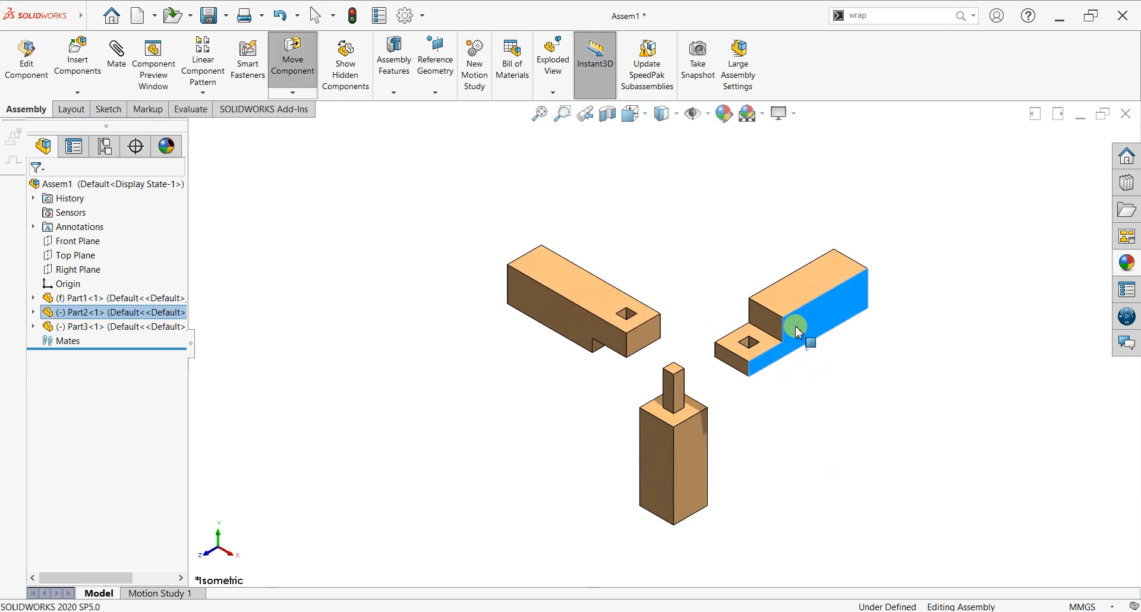
click(795, 413)
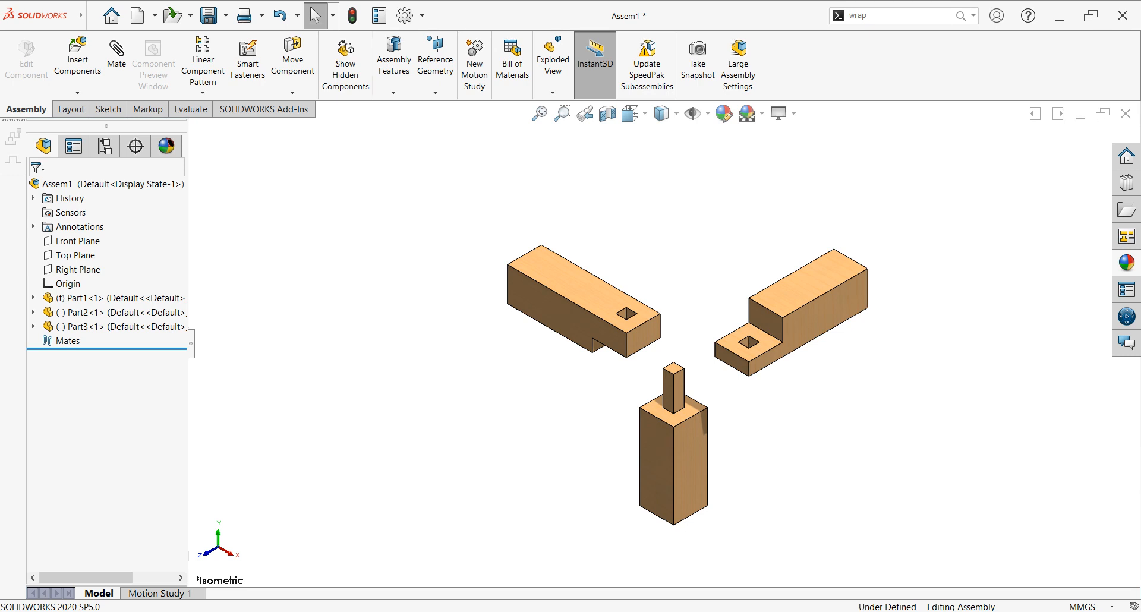
Step: Add a coincident mate between Part2's underside and the shoulder face around Part1's tenon
scroll(803, 418, down, 3)
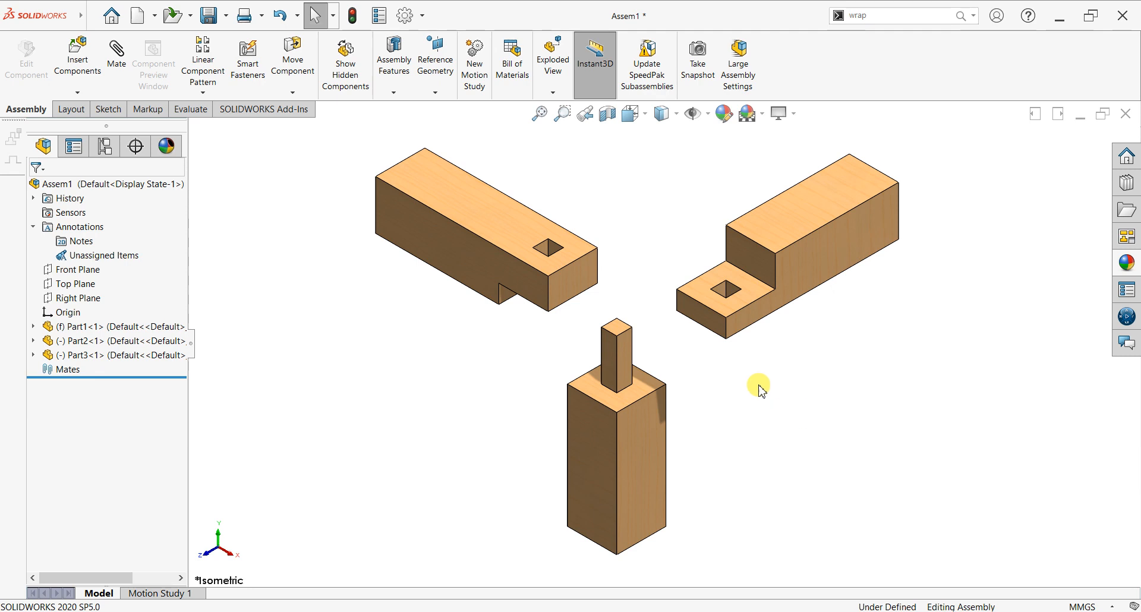
scroll(945, 289, up, 1)
scroll(926, 292, down, 1)
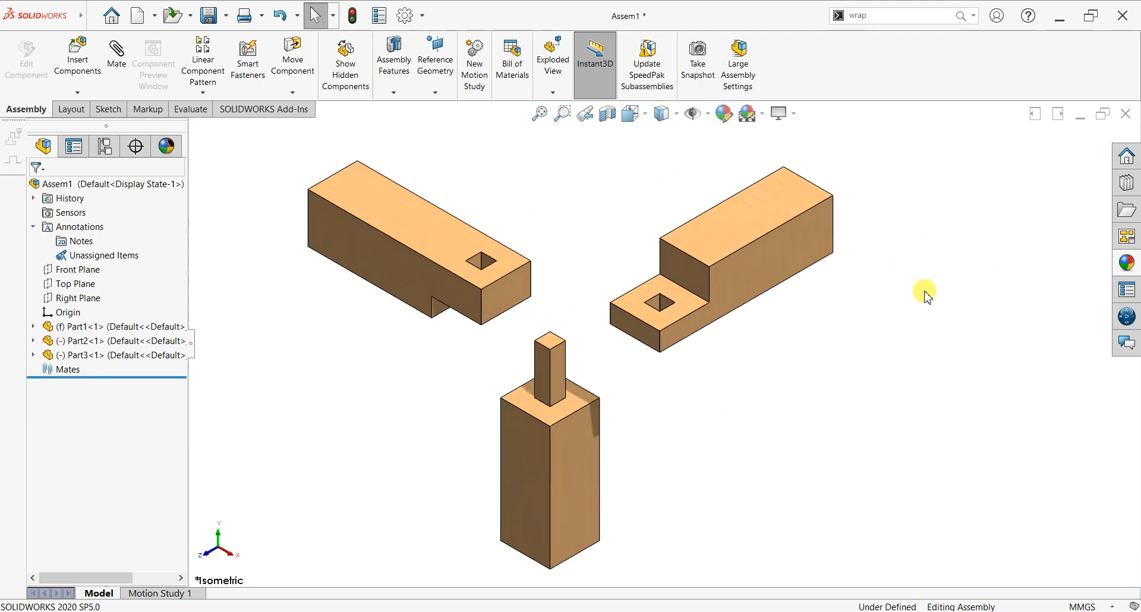
click(110, 54)
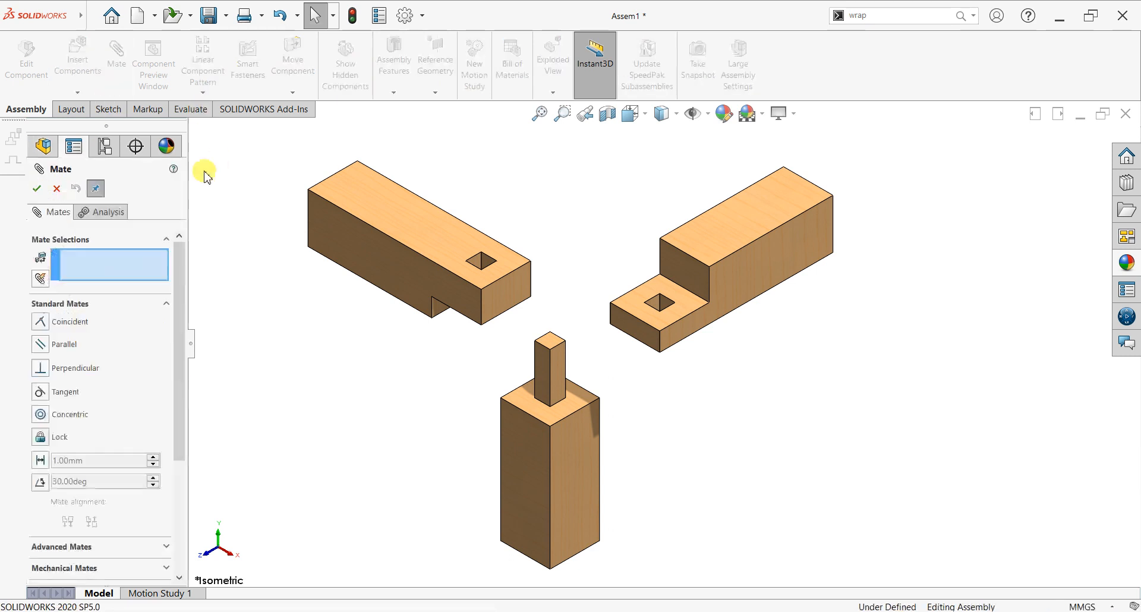
middle_drag(480, 383, 660, 181)
click(664, 184)
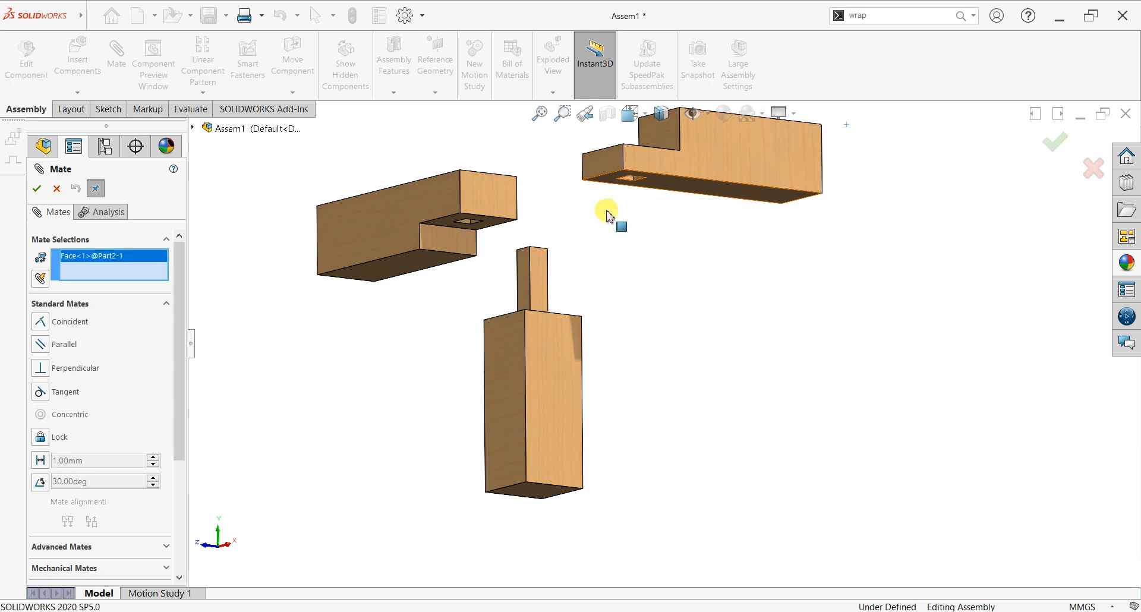
middle_drag(601, 205, 562, 410)
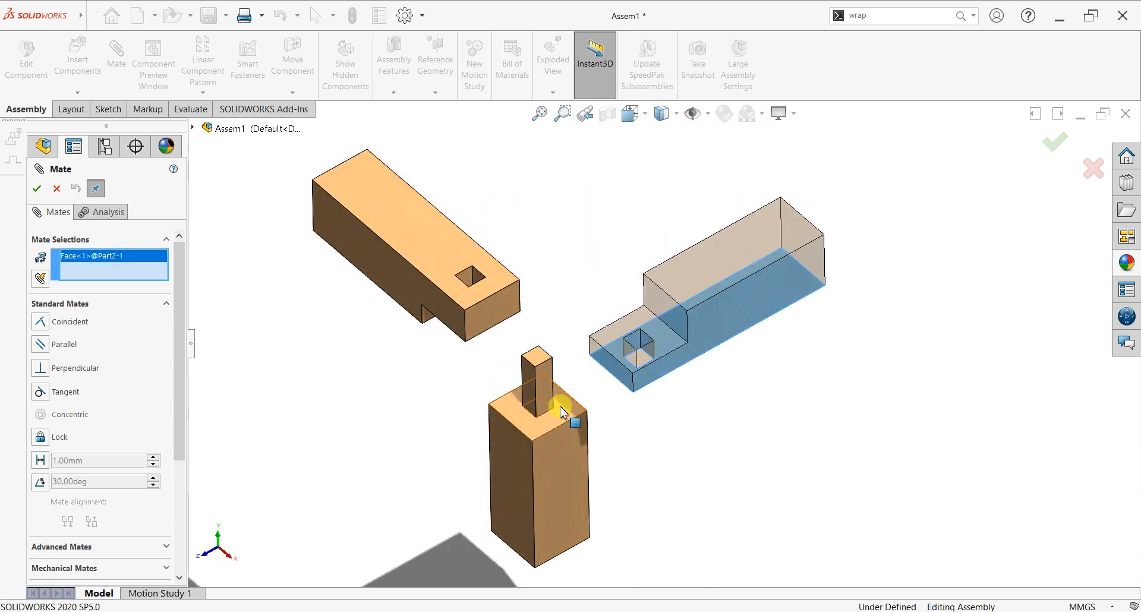
click(563, 413)
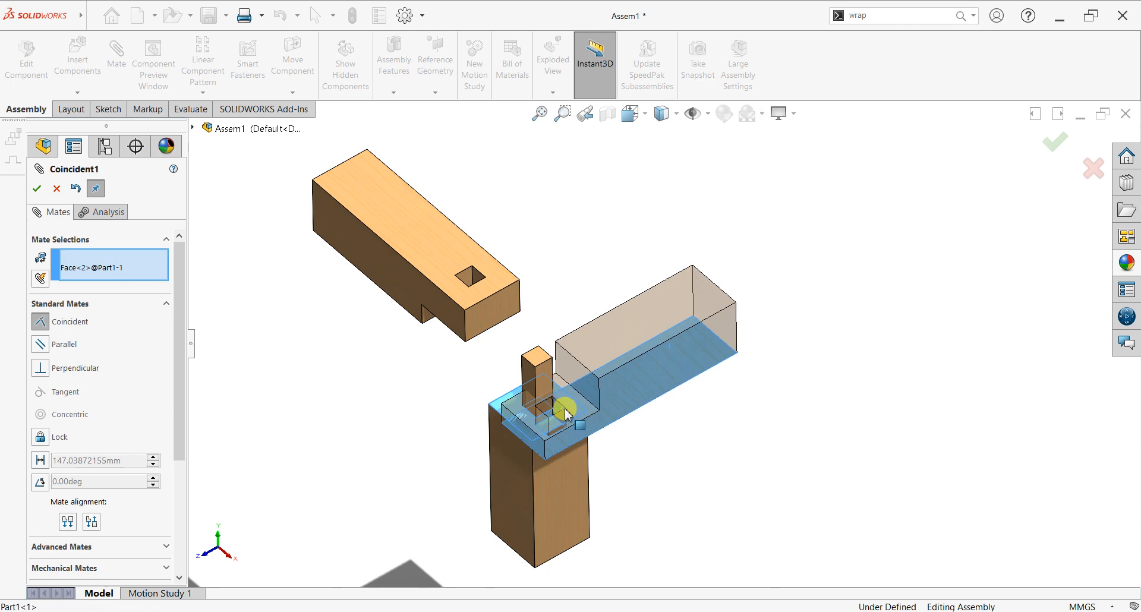
click(561, 428)
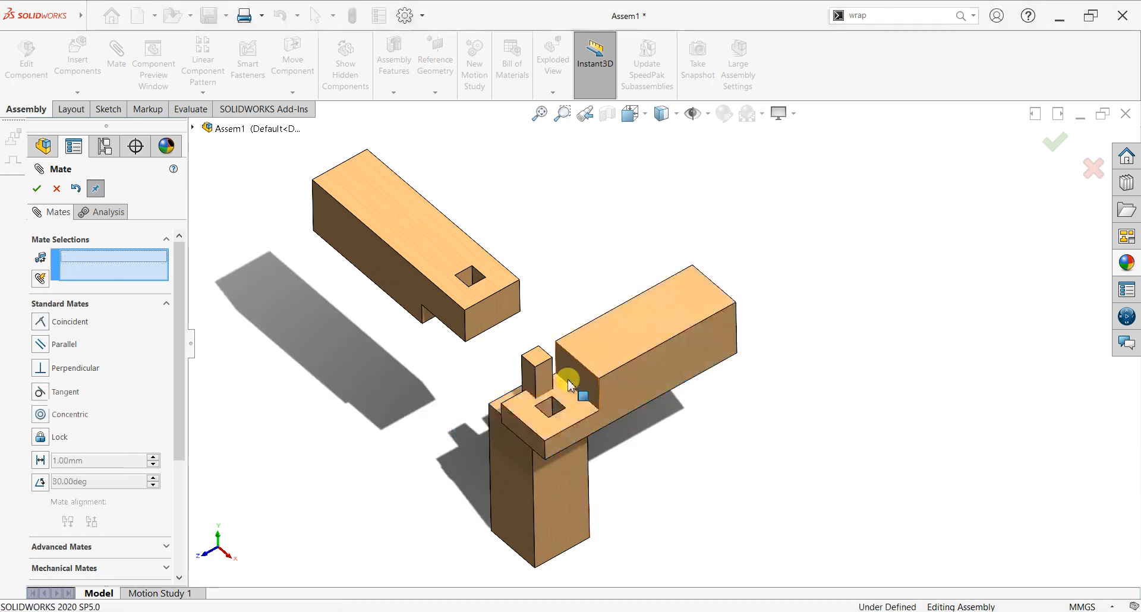
Step: Add a coincident mate between Part2's mortise face nearest its shoulder and the matching side face of Part1's tenon
scroll(558, 404, down, 4)
click(566, 420)
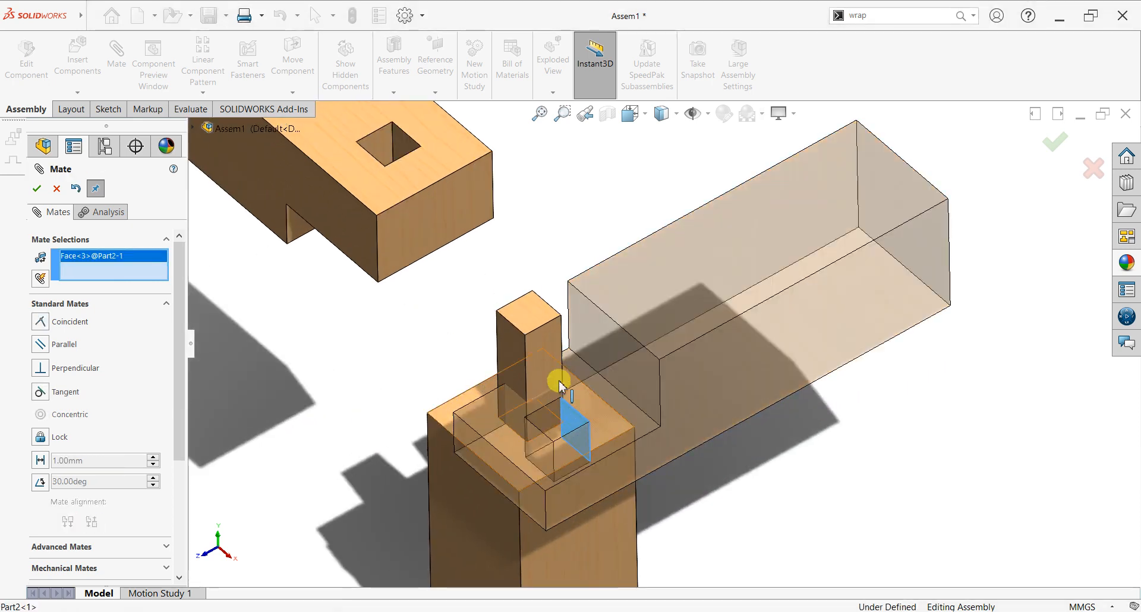
middle_drag(550, 372, 328, 311)
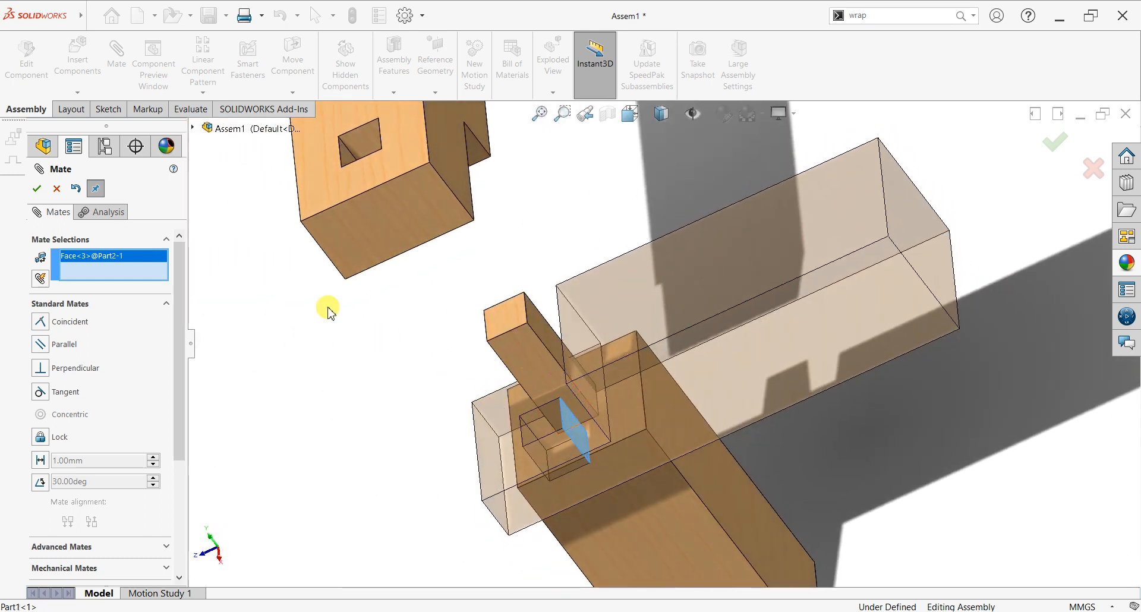
click(543, 336)
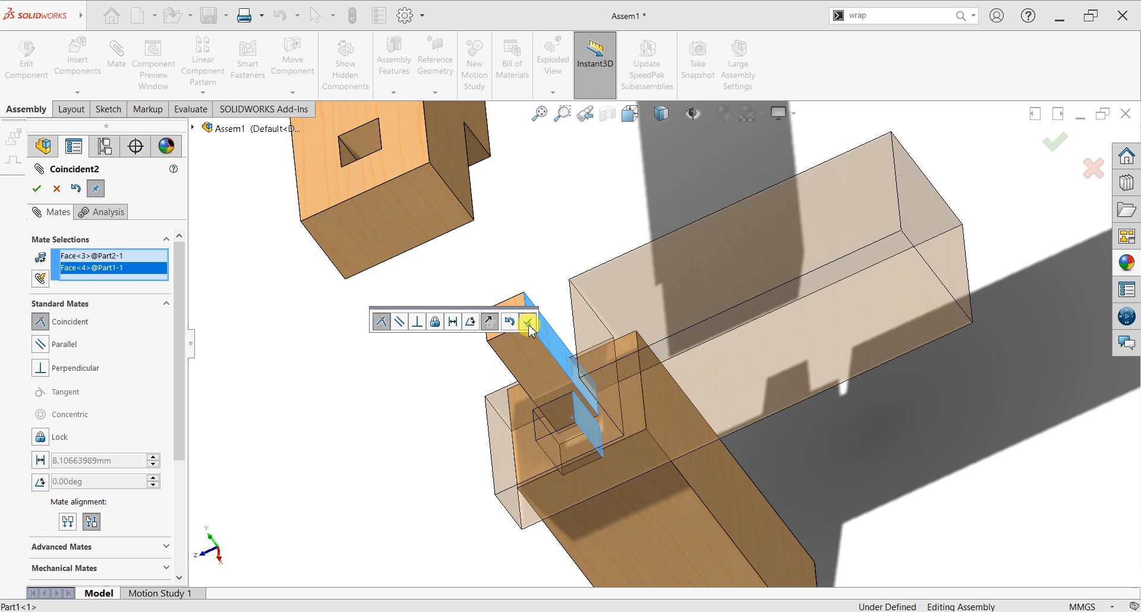
click(528, 326)
Step: Add a coincident mate between Part2's adjacent mortise face and the tenon side face pointing away from Part3's beam
middle_drag(551, 410, 549, 349)
click(601, 436)
click(559, 348)
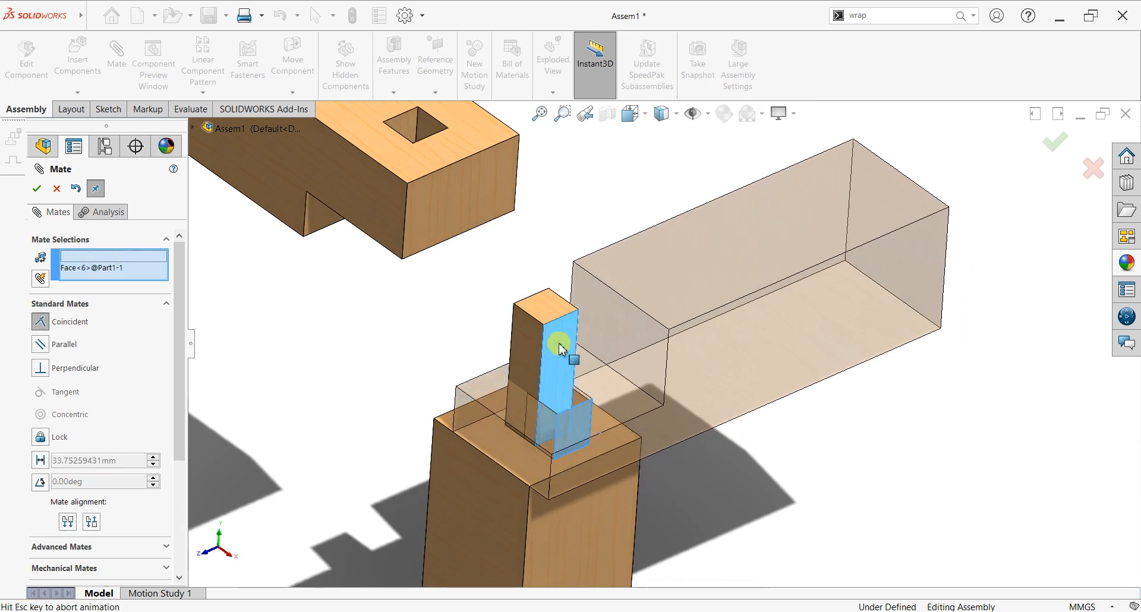
key(Return)
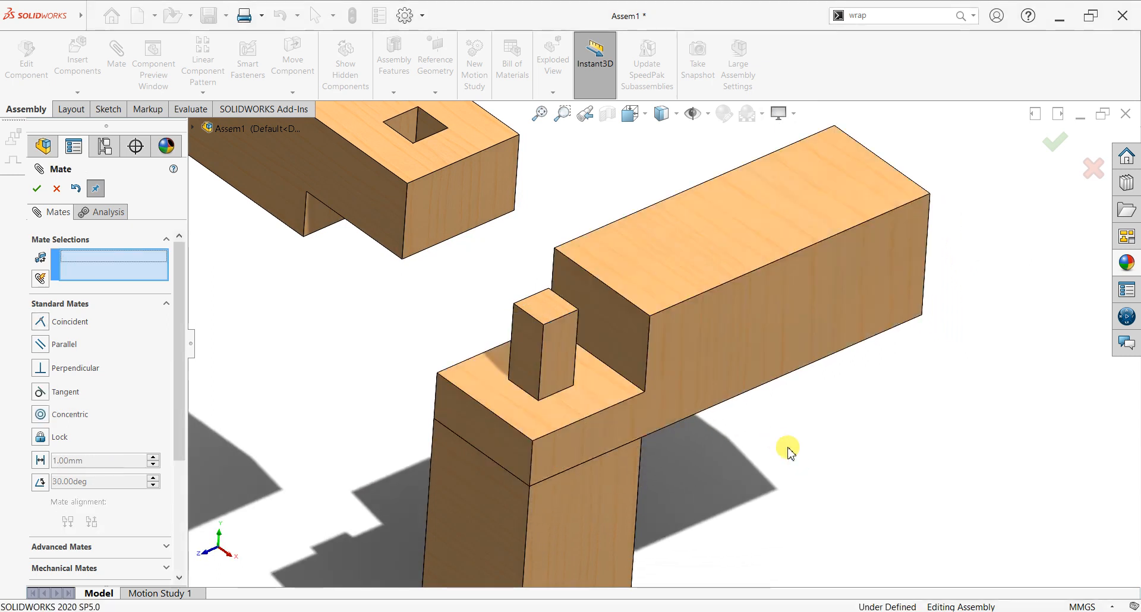
Step: Add a coincident mate between the underside of Part3's lap and the upper face of Part2's lap
middle_drag(769, 468, 722, 447)
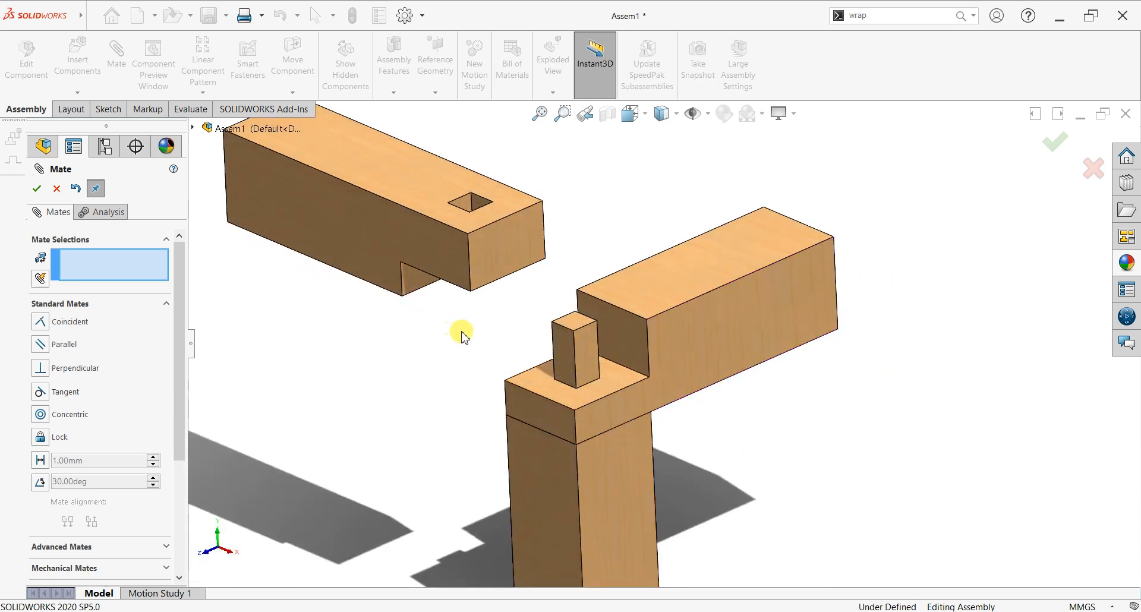
middle_drag(463, 355, 461, 169)
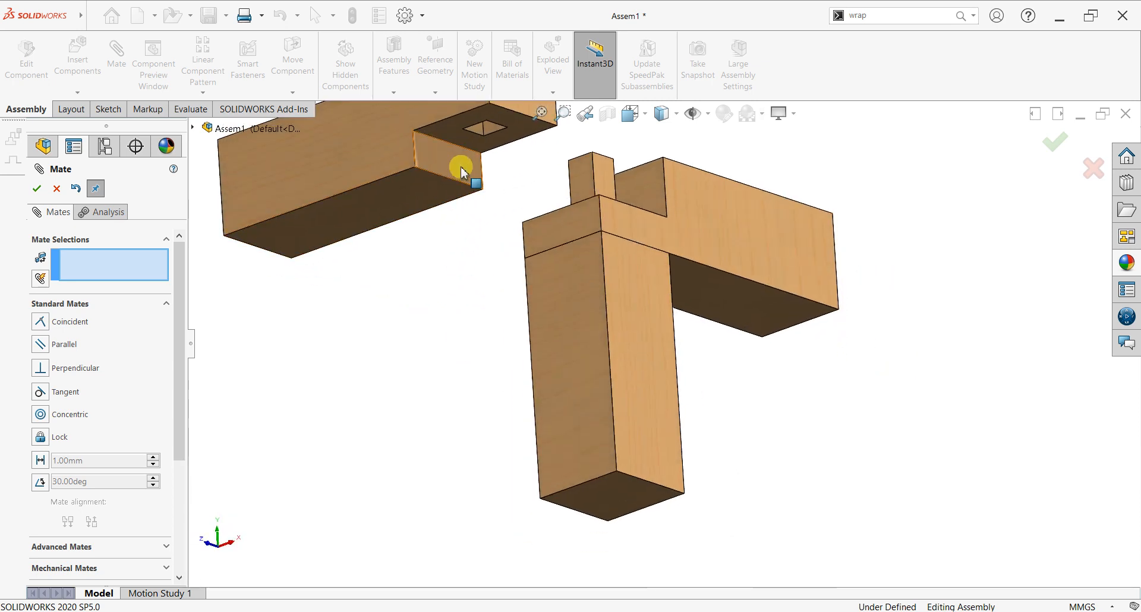
click(450, 126)
click(573, 223)
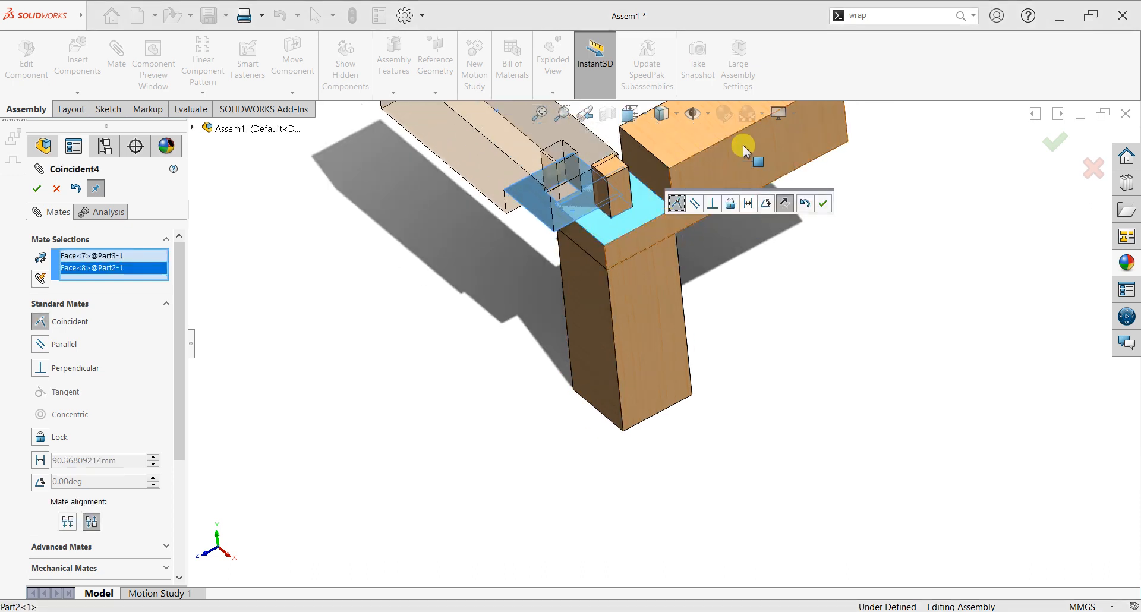
scroll(744, 144, down, 3)
click(823, 205)
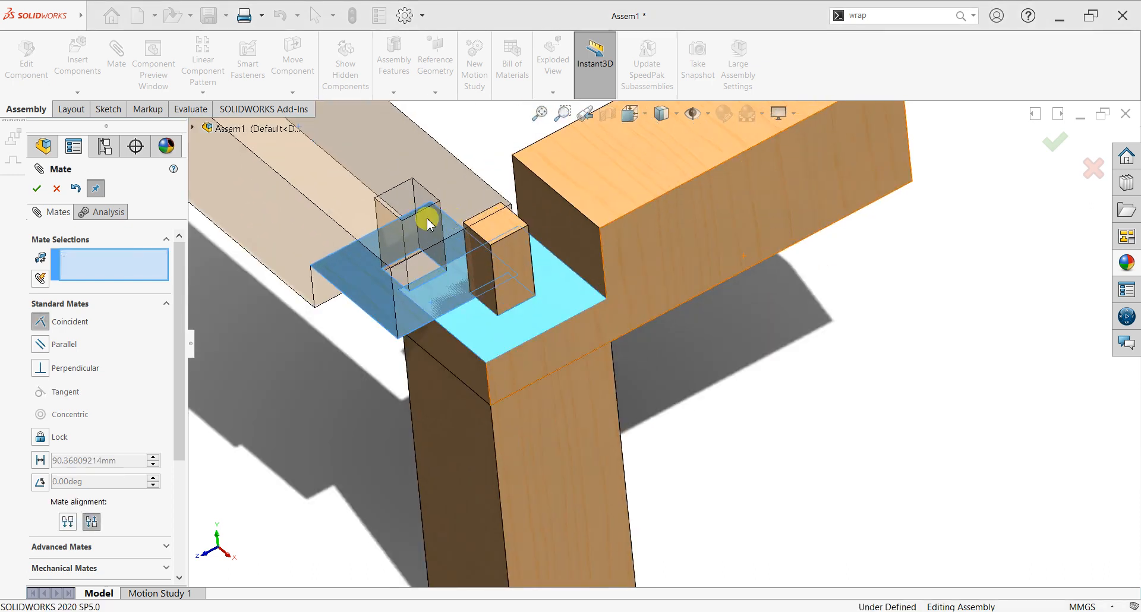
Step: Mate Part3's inner mortise face coincident with the tenon side face pointing away from Part3's beam, clearing the first face selection
click(409, 205)
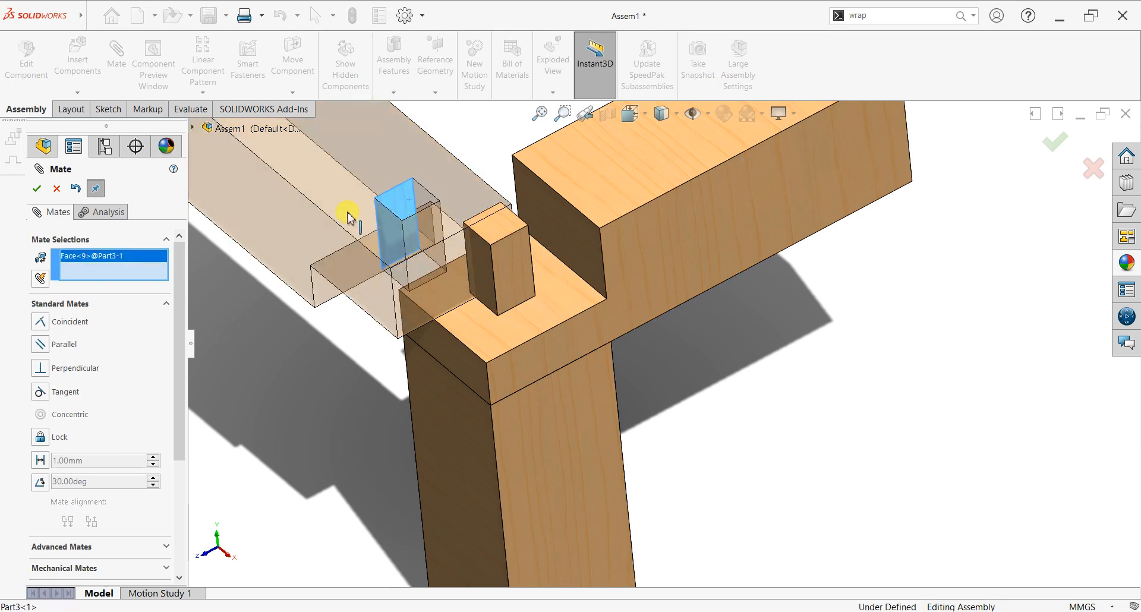
right_click(153, 264)
click(202, 265)
middle_drag(382, 334, 426, 324)
click(382, 224)
middle_drag(483, 299, 395, 191)
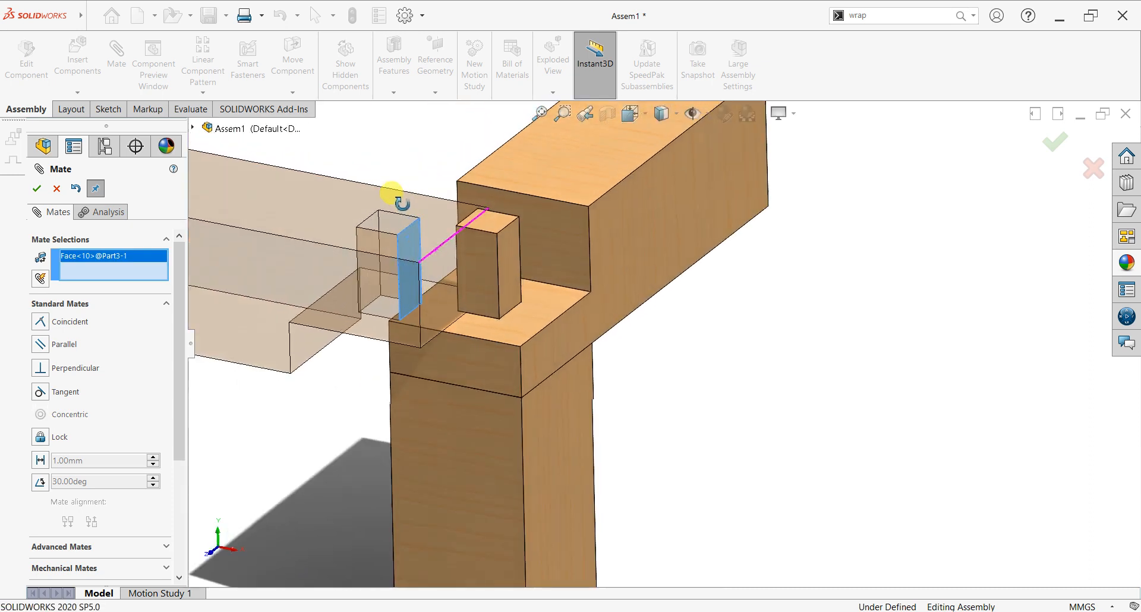
click(511, 251)
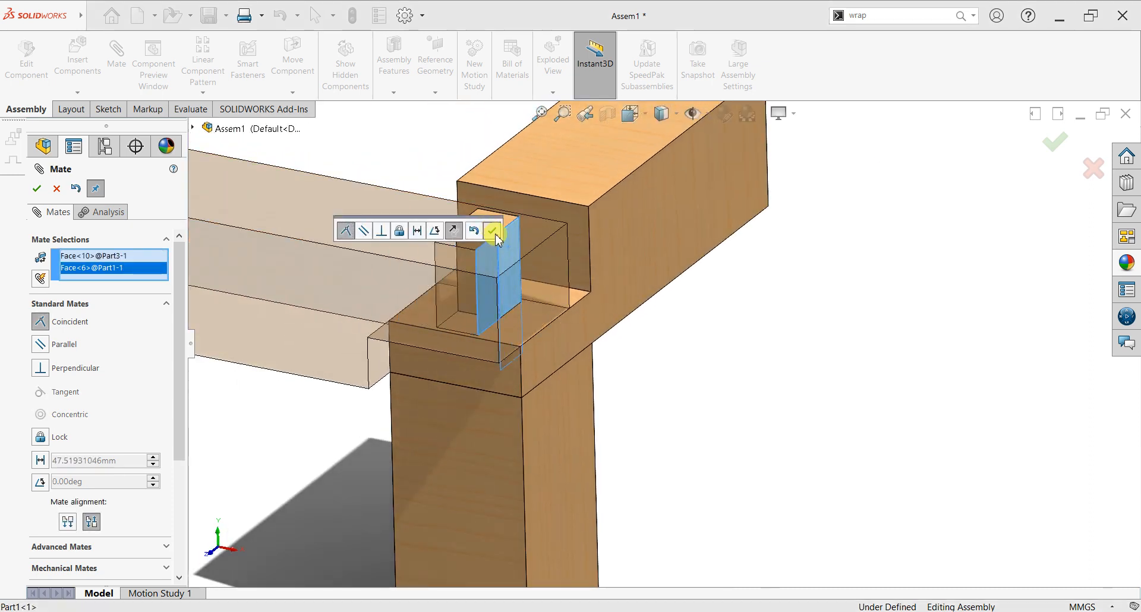
click(496, 233)
Step: Leave the Mate command and slide Part3 toward Part1's tenon until part of the tenon shows through the mortise
middle_drag(543, 248, 624, 205)
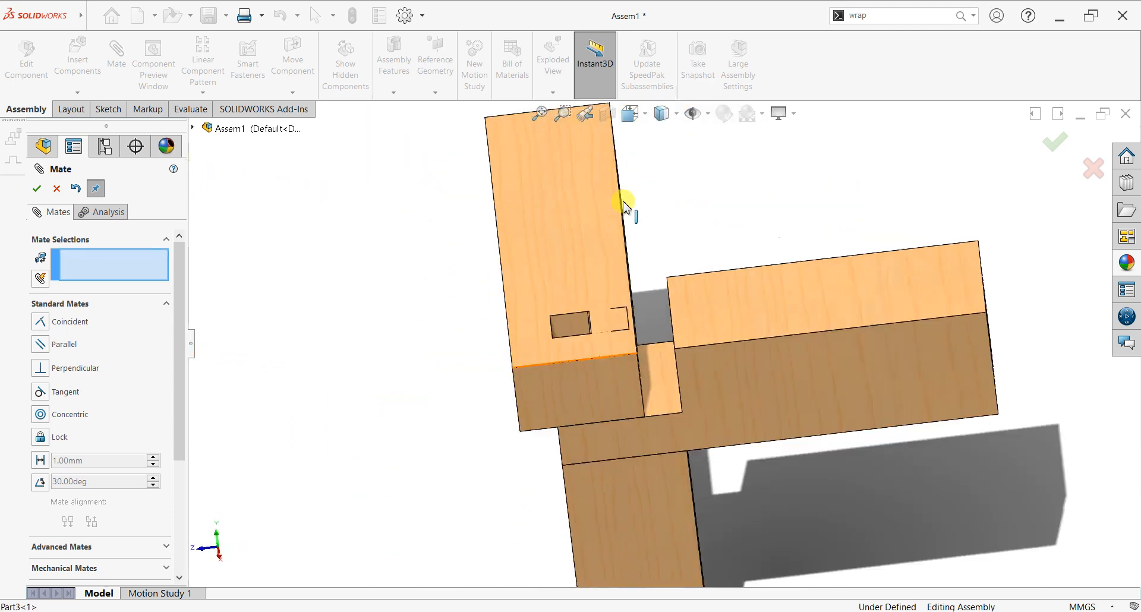
click(57, 189)
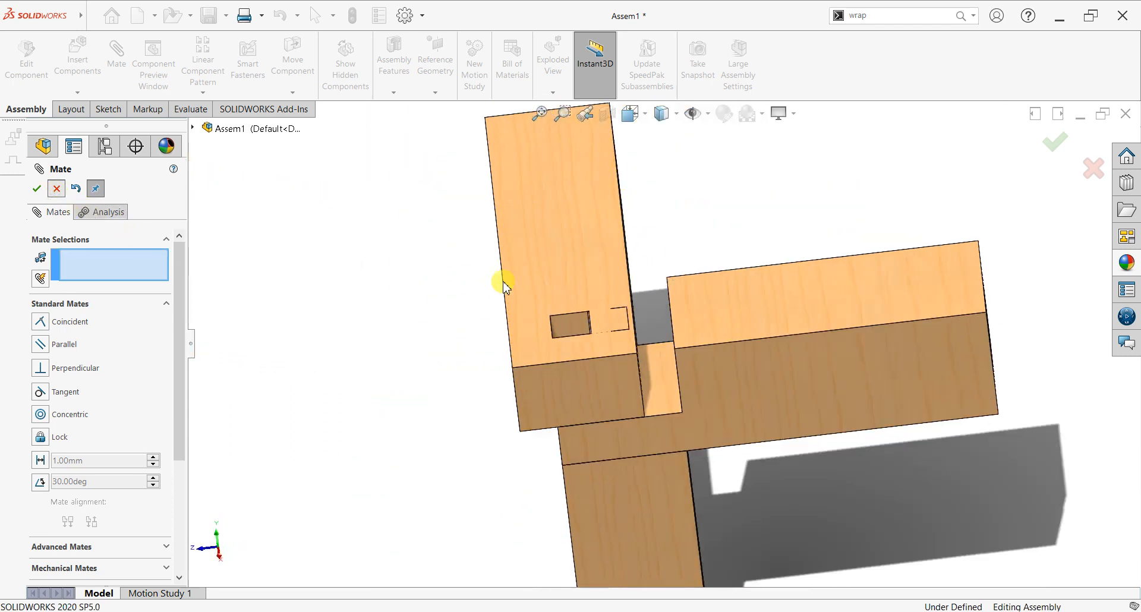
click(584, 287)
drag(585, 286, 600, 284)
click(726, 197)
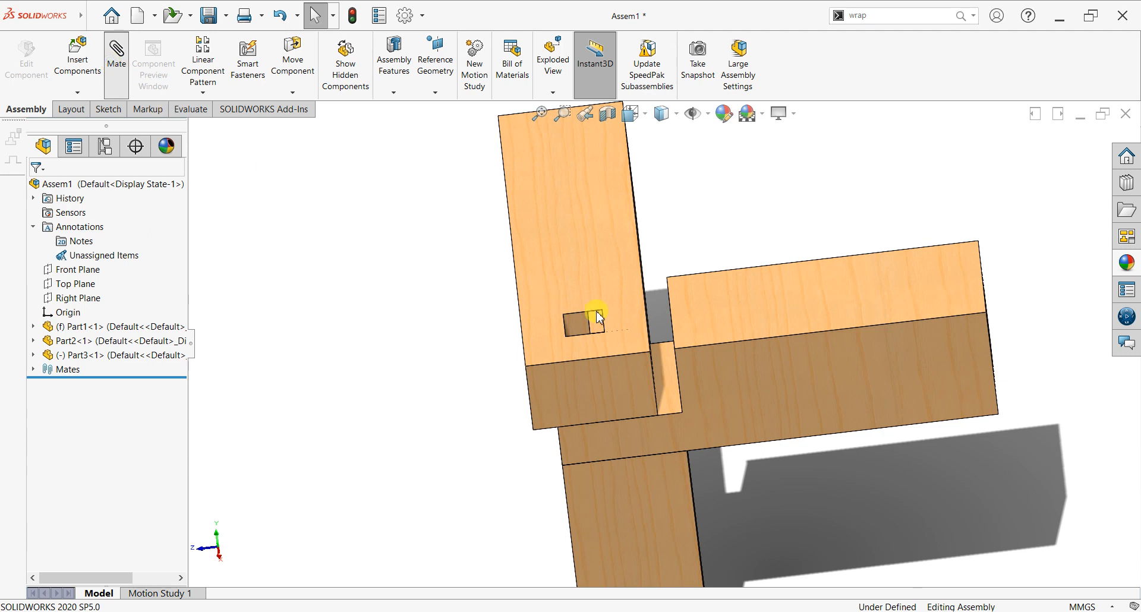
Step: Add a coincident mate between Part1's exposed tenon side face and Part3's matching mortise face, and finish mating
middle_drag(604, 311, 640, 331)
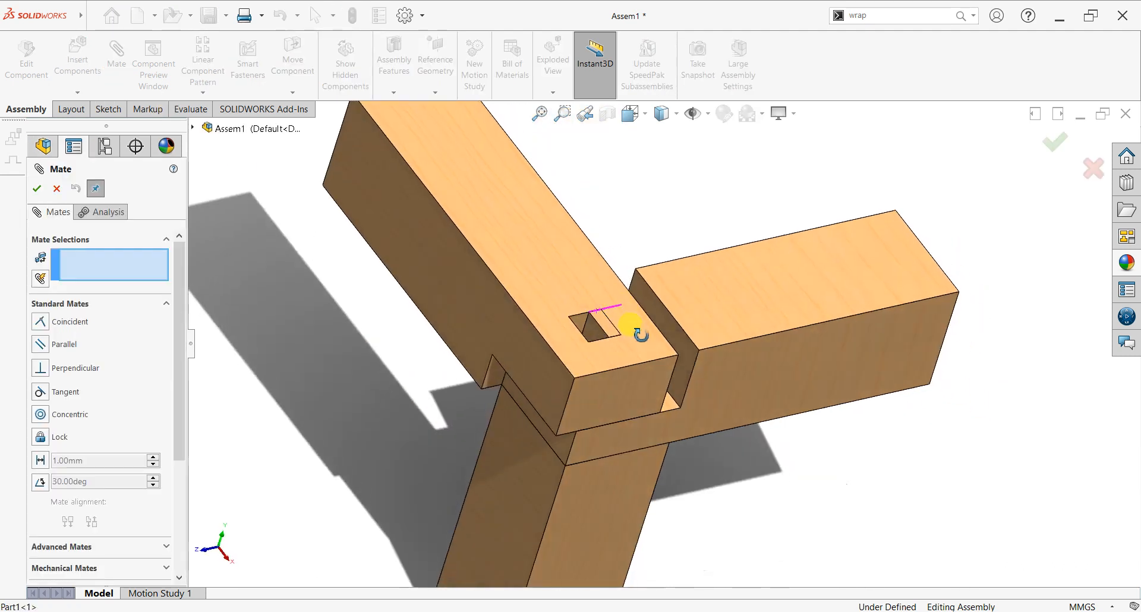
click(593, 333)
middle_drag(616, 394, 626, 346)
click(620, 339)
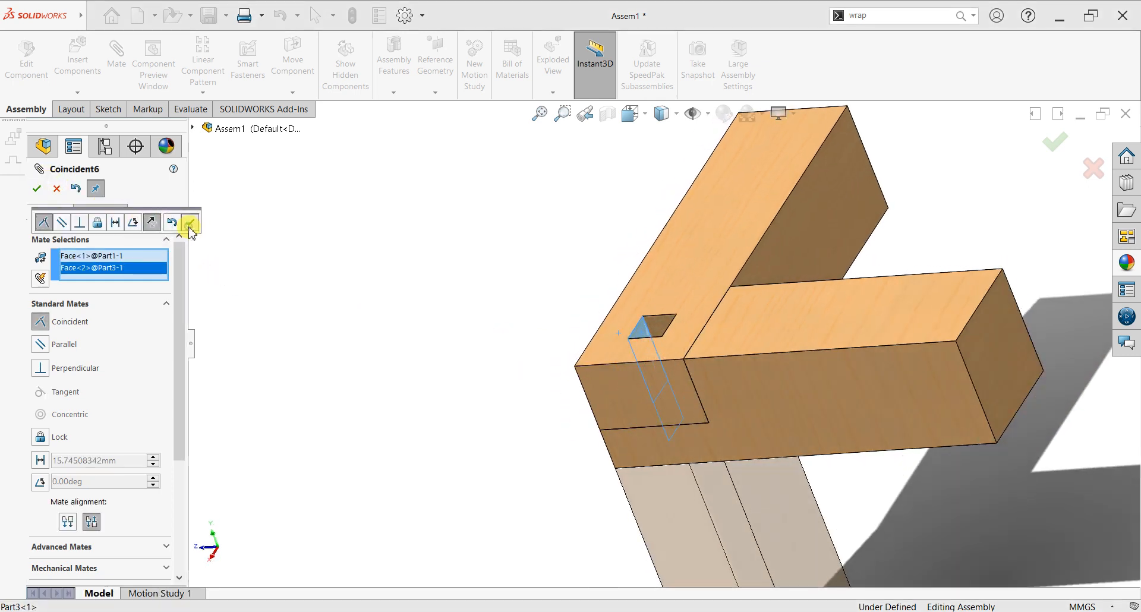
click(189, 224)
click(36, 188)
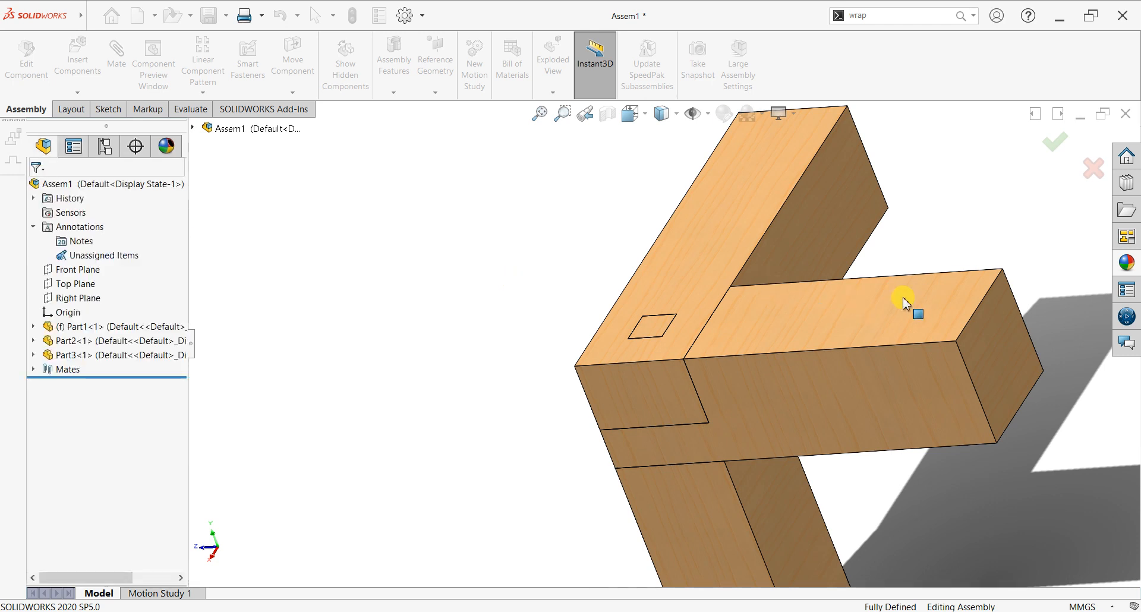
Step: Inspect the joint's interior with a section view on the Top Plane offset to about 221 mm, and close the section
scroll(902, 306, up, 2)
middle_drag(902, 306, 933, 350)
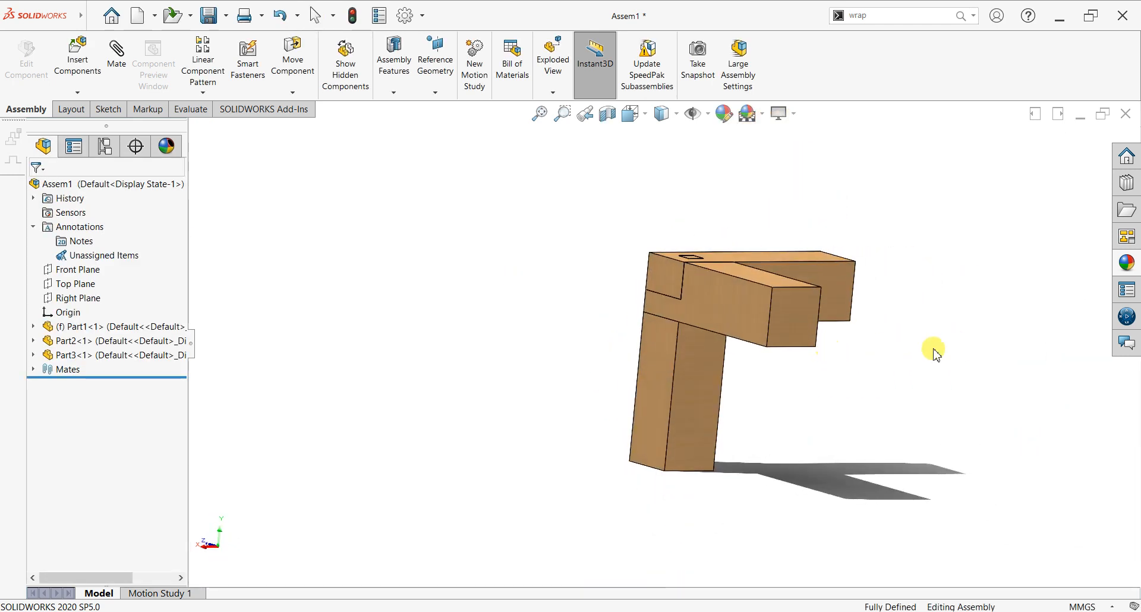
scroll(910, 306, up, 2)
scroll(909, 304, down, 2)
middle_drag(803, 369, 721, 440)
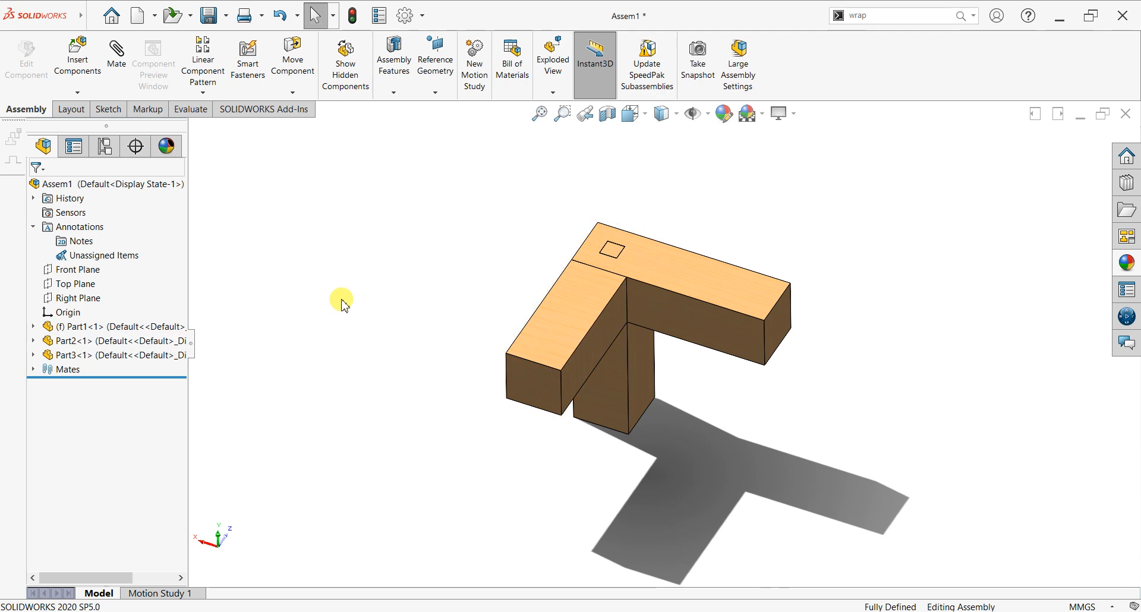
click(602, 118)
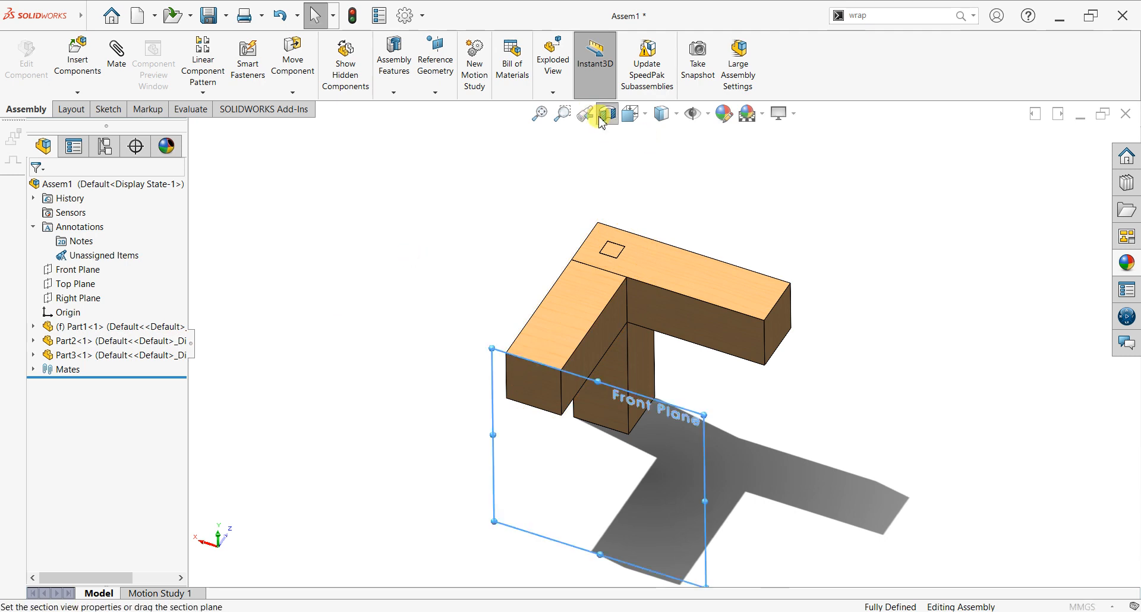
click(75, 444)
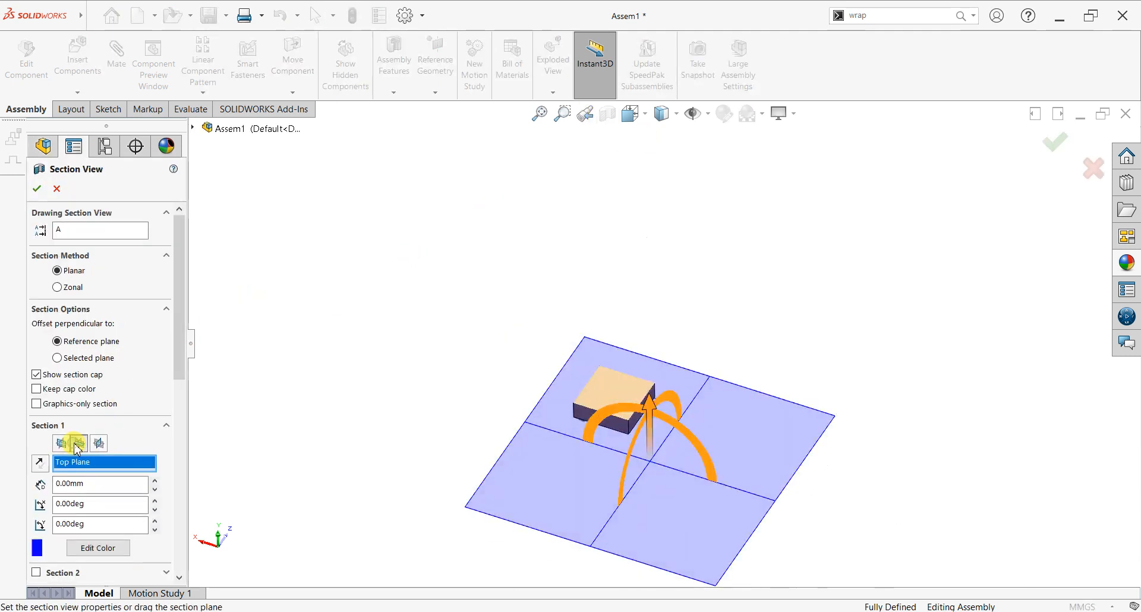
drag(648, 402, 653, 281)
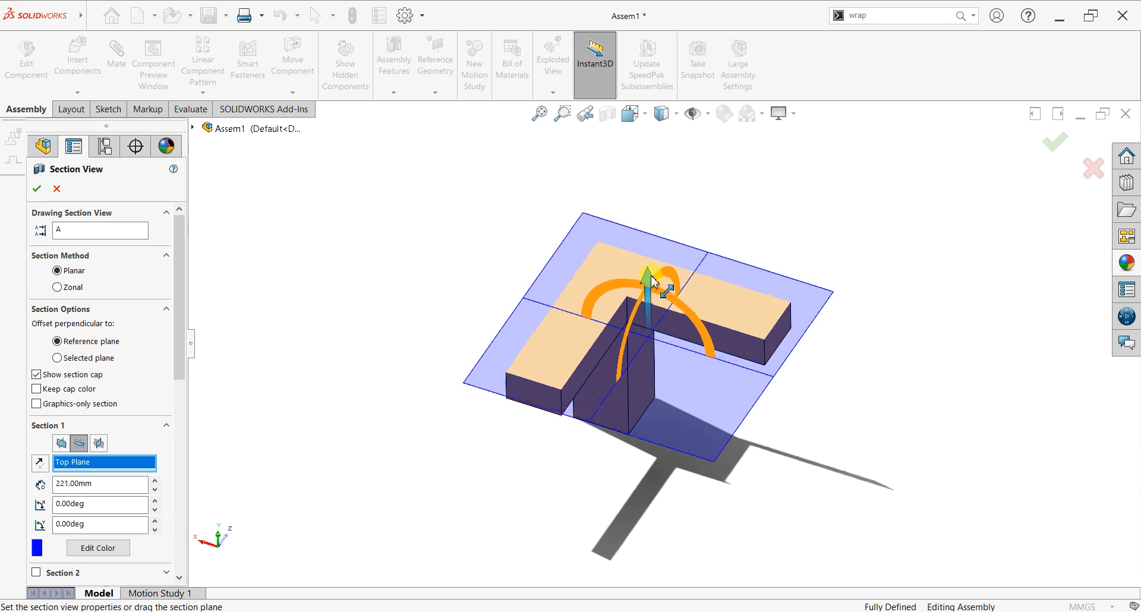
mouse_move(726, 189)
middle_down()
mouse_move(715, 299)
mouse_move(723, 173)
middle_up()
click(614, 119)
middle_drag(708, 488, 668, 401)
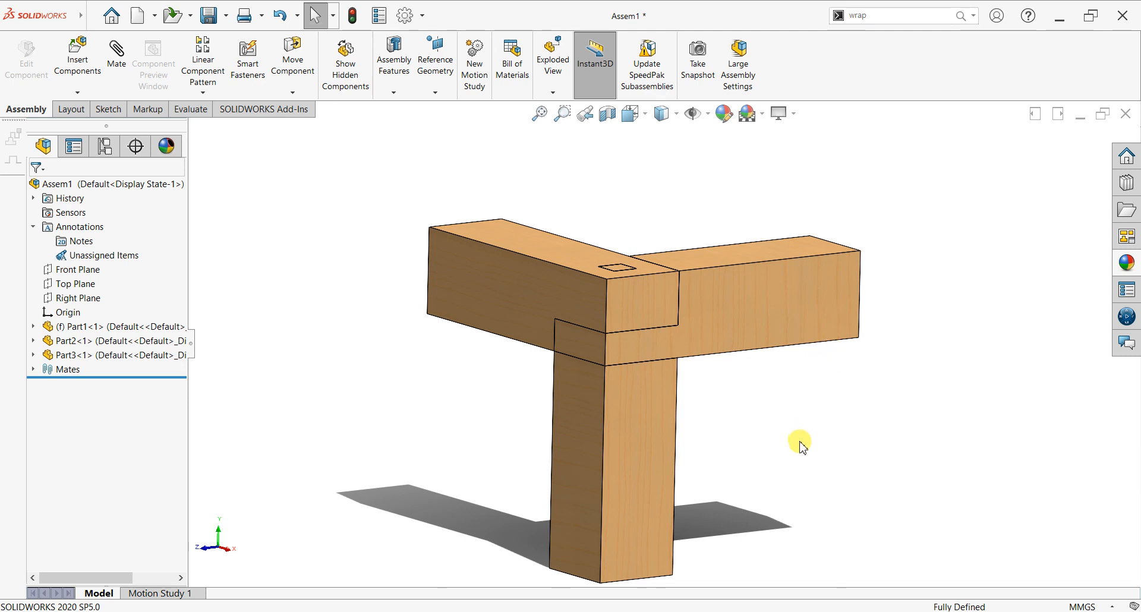
middle_drag(801, 448, 935, 418)
click(1127, 263)
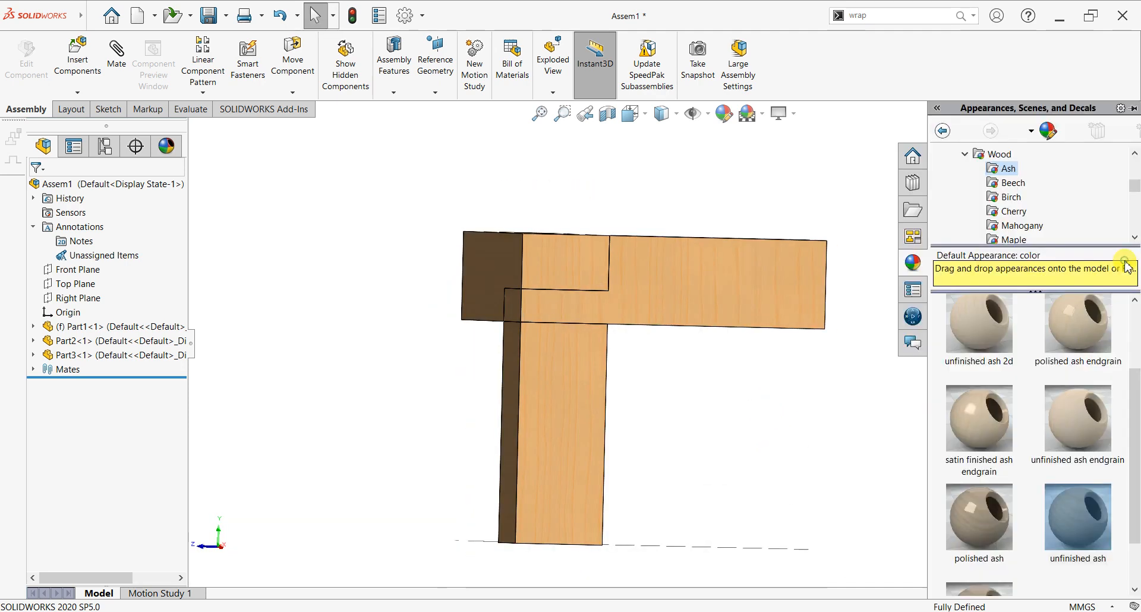
scroll(1119, 456, down, 1)
click(1066, 560)
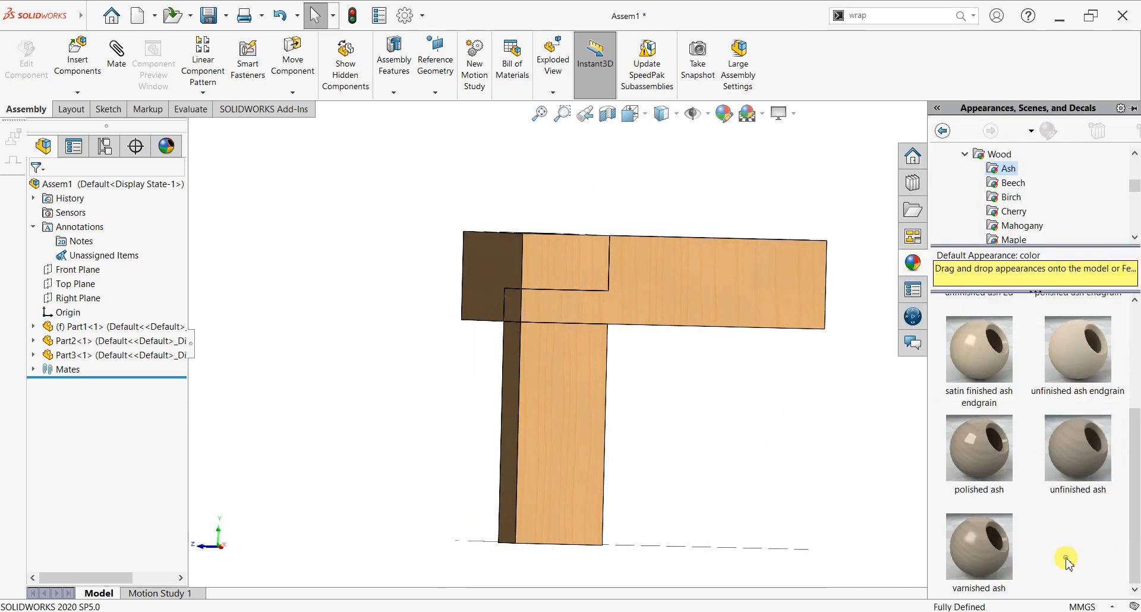
click(779, 416)
Step: Orient the assembly to an upper corner view with the view selector cube
middle_drag(853, 372, 755, 443)
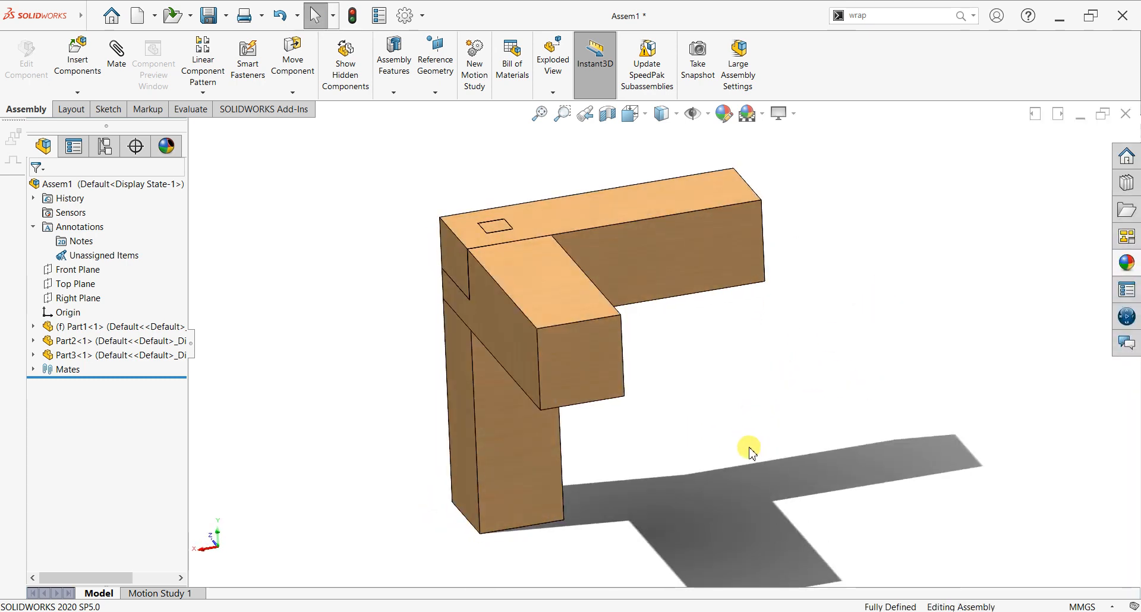
key(space)
click(443, 369)
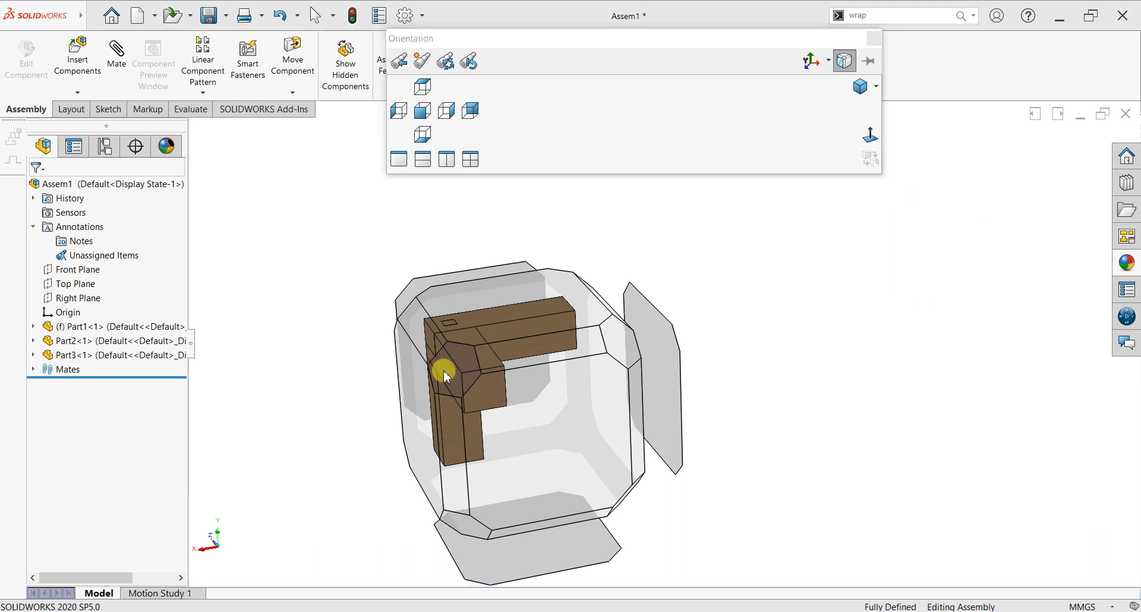